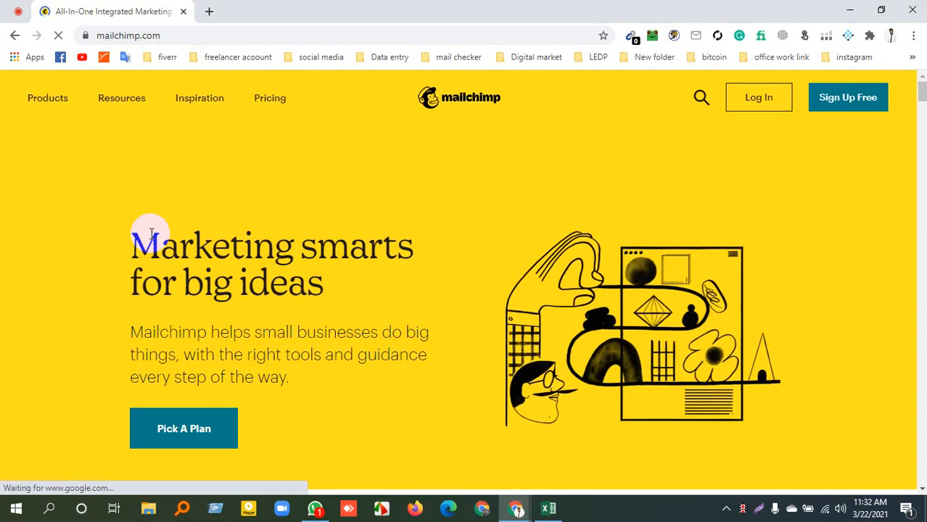
Look through the Mailchimp homepage, including the Products menu, the feature sections and the support and integrations section
{"action": "scroll", "coordinate": [356, 250], "scroll_direction": "down", "scroll_amount": 10}
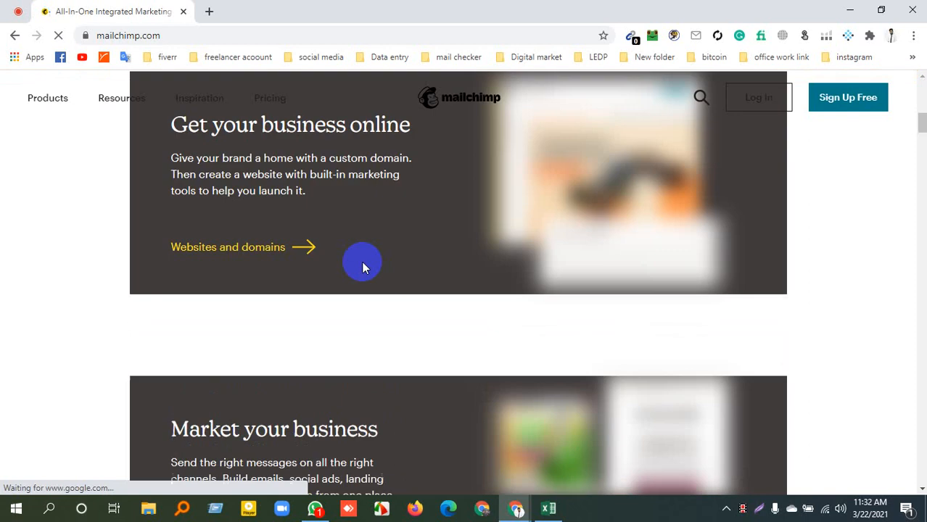
{"action": "scroll", "coordinate": [363, 275], "scroll_direction": "down", "scroll_amount": 6}
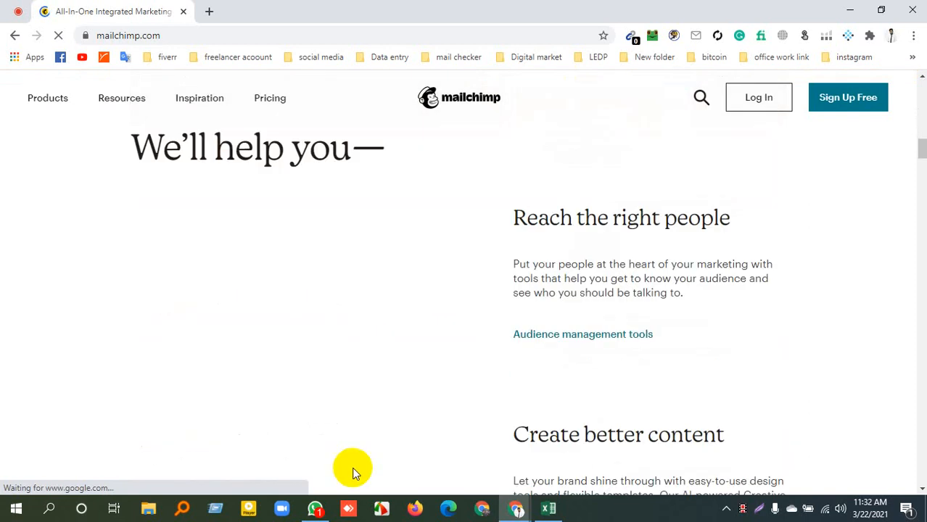
{"action": "scroll", "coordinate": [353, 470], "scroll_direction": "up", "scroll_amount": 15}
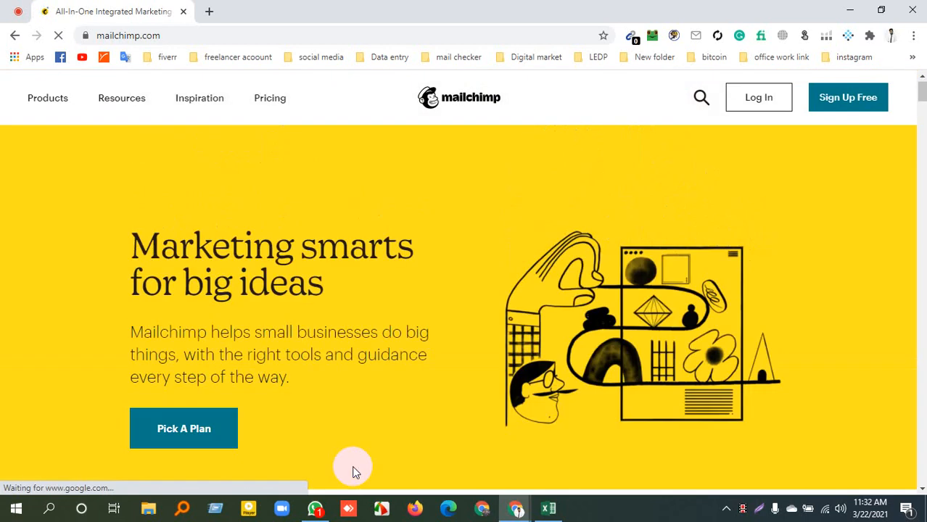
{"action": "left_click", "coordinate": [105, 99]}
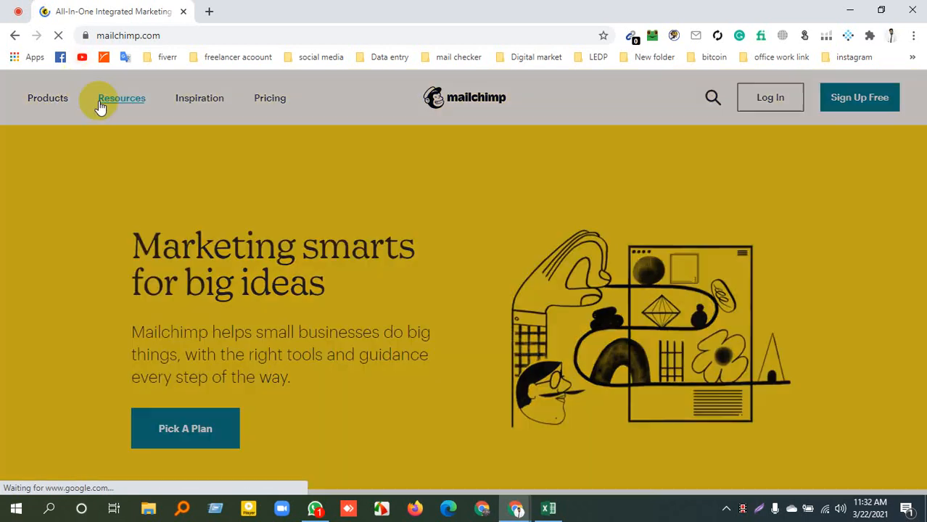
{"action": "left_click", "coordinate": [48, 98]}
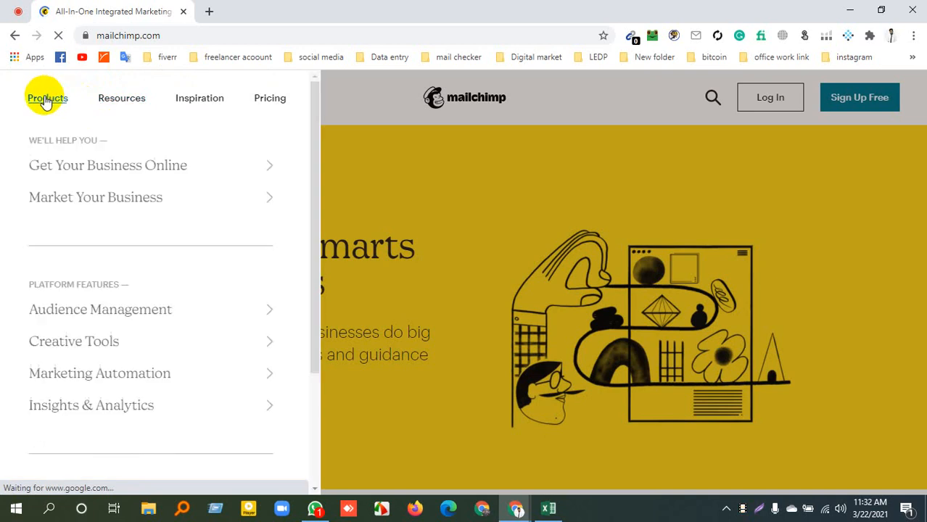
{"action": "left_click", "coordinate": [600, 151]}
{"action": "scroll", "coordinate": [435, 166], "scroll_direction": "down", "scroll_amount": 15}
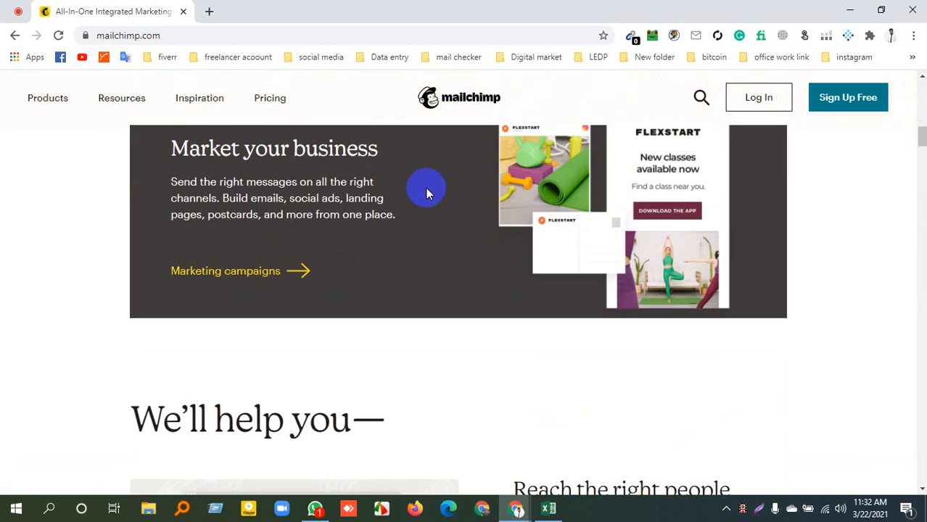
{"action": "scroll", "coordinate": [428, 185], "scroll_direction": "down", "scroll_amount": 15}
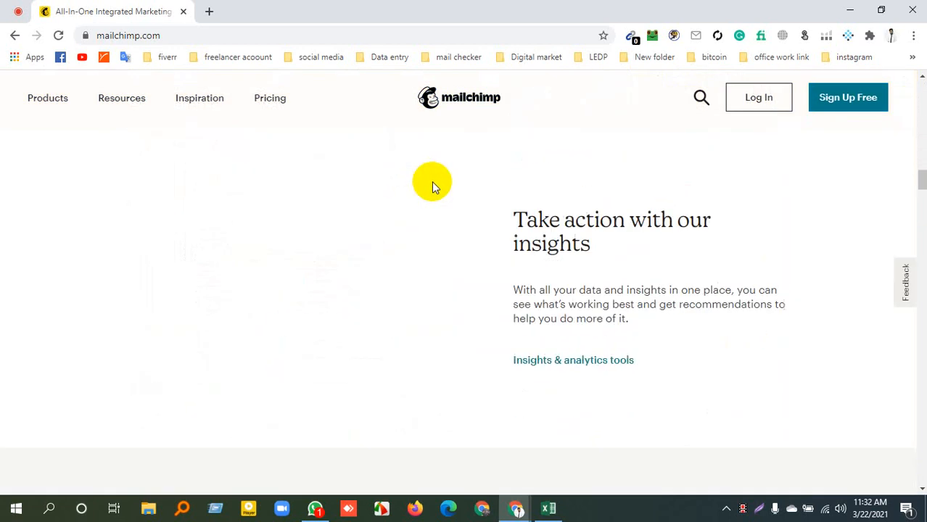
{"action": "scroll", "coordinate": [435, 187], "scroll_direction": "down", "scroll_amount": 15}
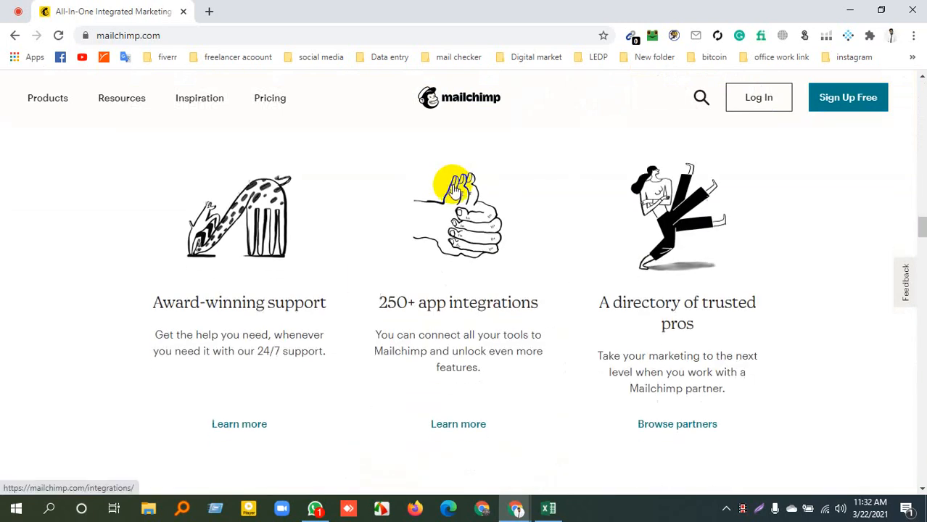
{"action": "scroll", "coordinate": [511, 362], "scroll_direction": "up", "scroll_amount": 8}
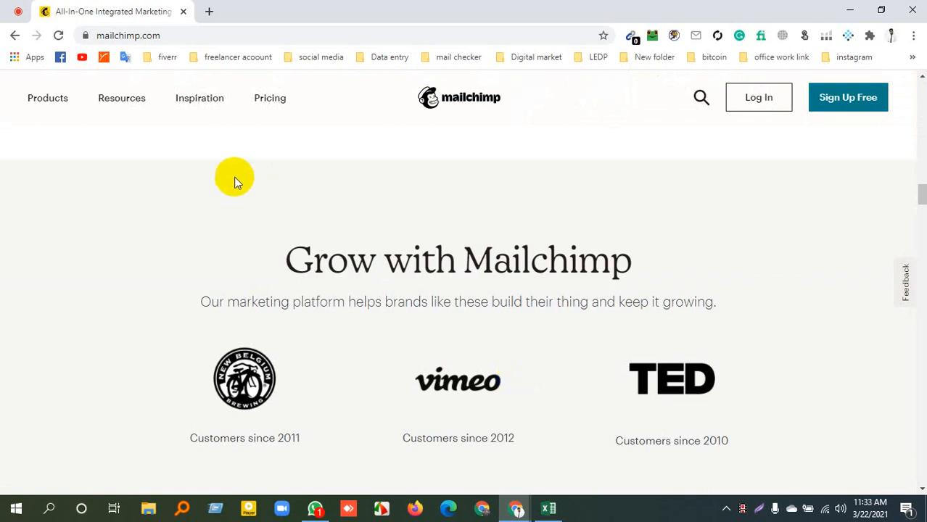
Open Mailchimp's pricing page and review the Premium, Standard, Essentials and Free marketing plans
{"action": "left_click", "coordinate": [273, 103]}
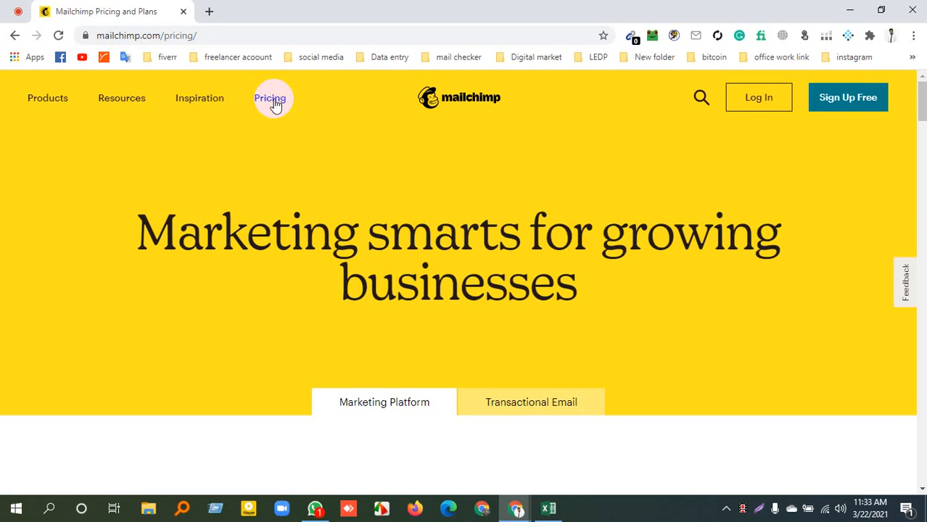
{"action": "scroll", "coordinate": [362, 279], "scroll_direction": "down", "scroll_amount": 5}
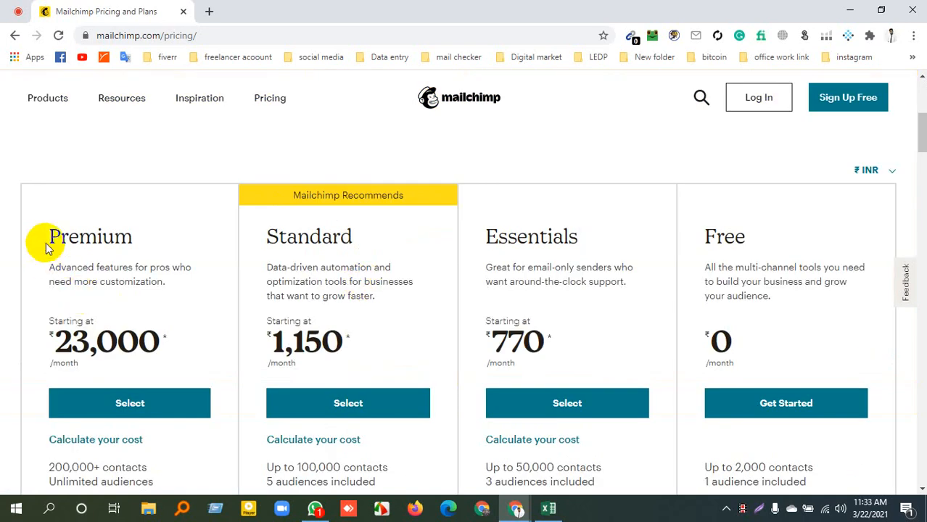
{"action": "scroll", "coordinate": [695, 249], "scroll_direction": "down", "scroll_amount": 3}
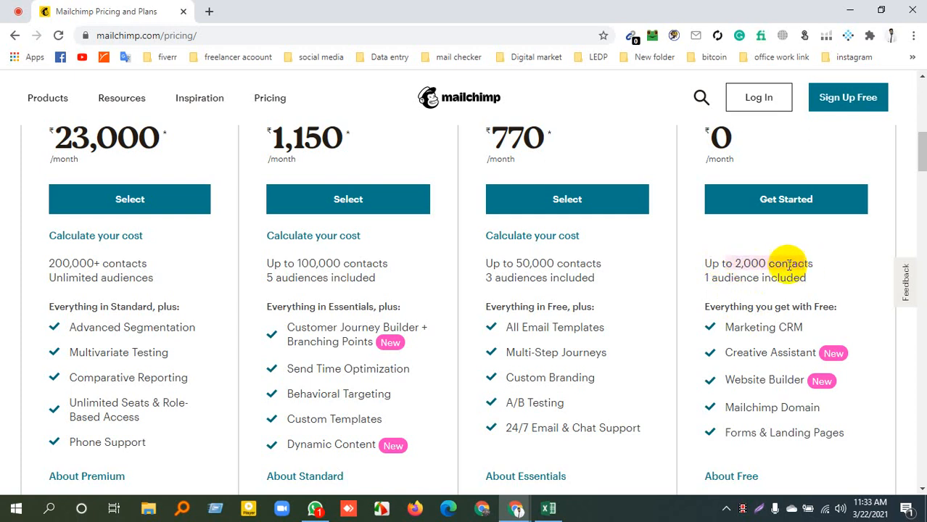
{"action": "scroll", "coordinate": [503, 279], "scroll_direction": "up", "scroll_amount": 4}
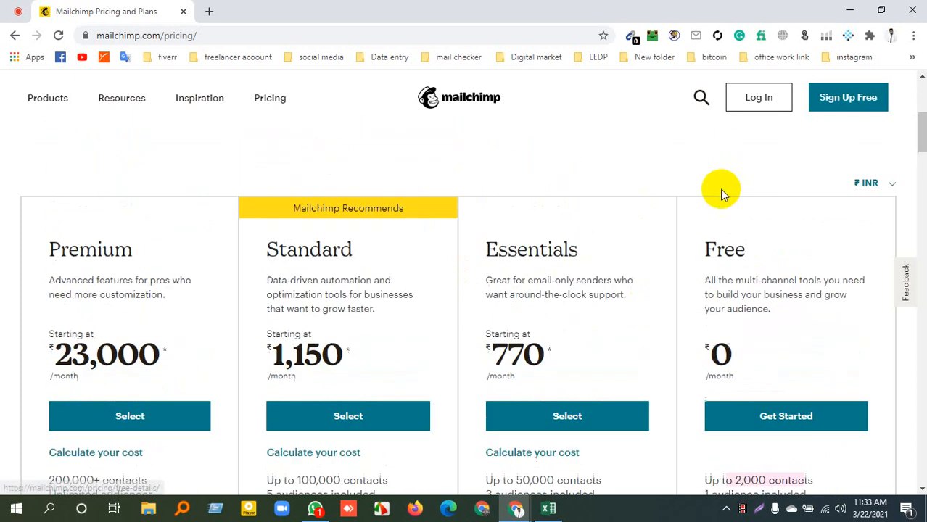
Change the currency of the plan prices to USD
{"action": "left_click", "coordinate": [891, 238]}
{"action": "left_click", "coordinate": [882, 269]}
{"action": "scroll", "coordinate": [517, 347], "scroll_direction": "down", "scroll_amount": 2}
{"action": "scroll", "coordinate": [672, 314], "scroll_direction": "down", "scroll_amount": 1}
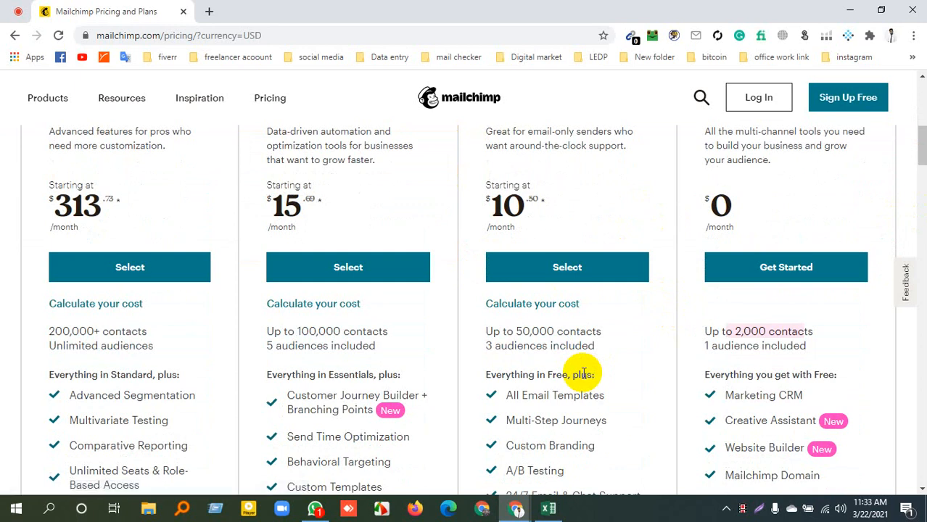
Compare the dollar prices, contact limits and included features of the four plans, highlighting Standard's Customer Journey Builder + Branching Points
{"action": "scroll", "coordinate": [583, 373], "scroll_direction": "up", "scroll_amount": 4}
{"action": "scroll", "coordinate": [599, 372], "scroll_direction": "down", "scroll_amount": 2}
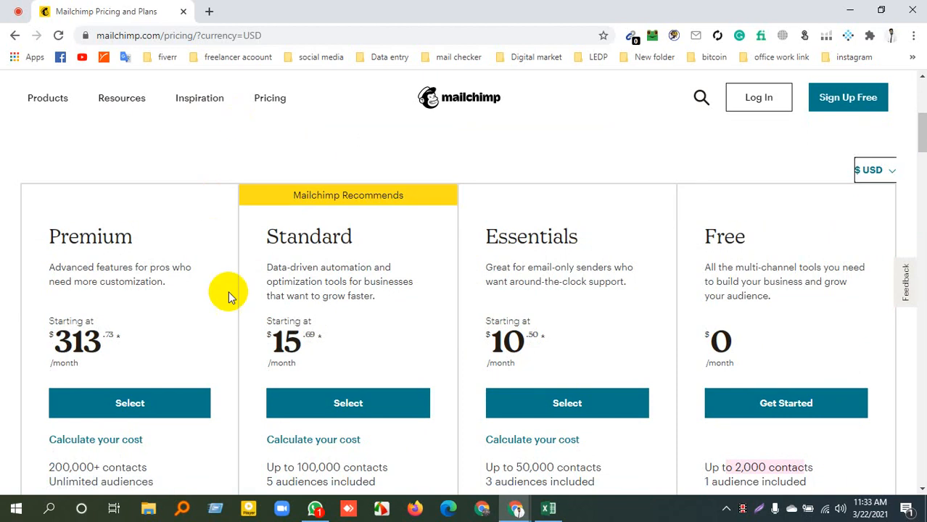
{"action": "scroll", "coordinate": [290, 290], "scroll_direction": "down", "scroll_amount": 3}
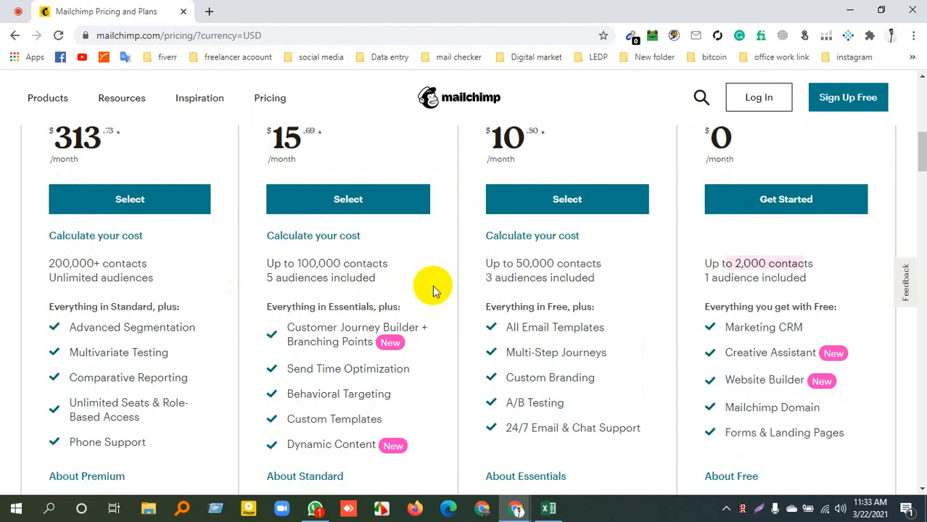
{"action": "scroll", "coordinate": [437, 290], "scroll_direction": "up", "scroll_amount": 3}
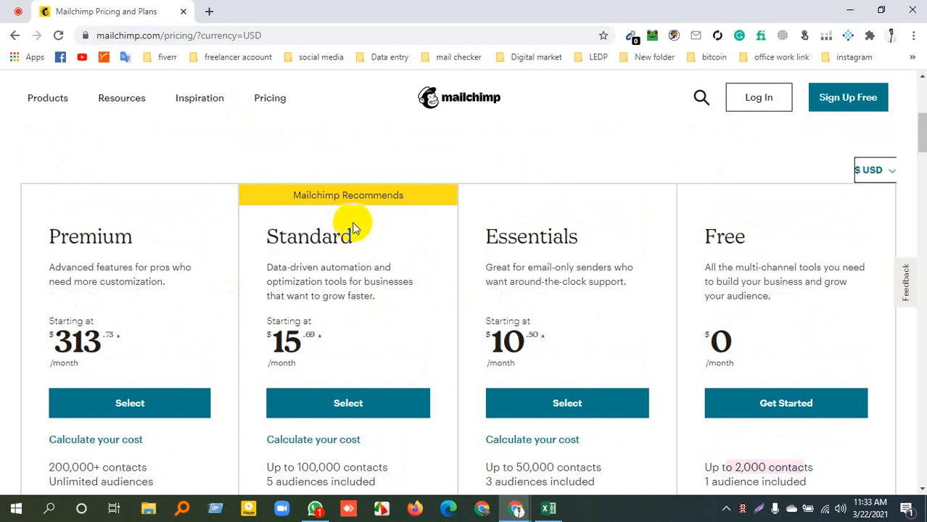
{"action": "scroll", "coordinate": [356, 283], "scroll_direction": "down", "scroll_amount": 3}
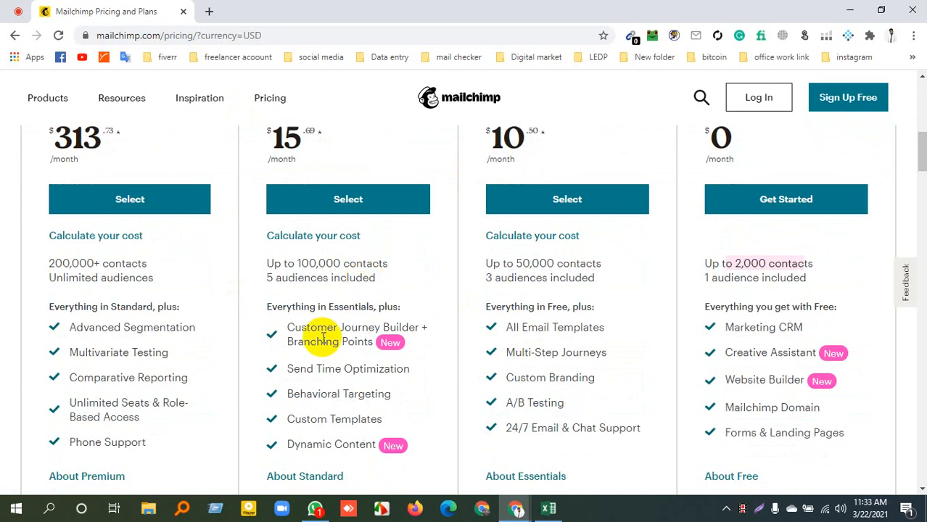
{"action": "triple_click", "coordinate": [290, 327]}
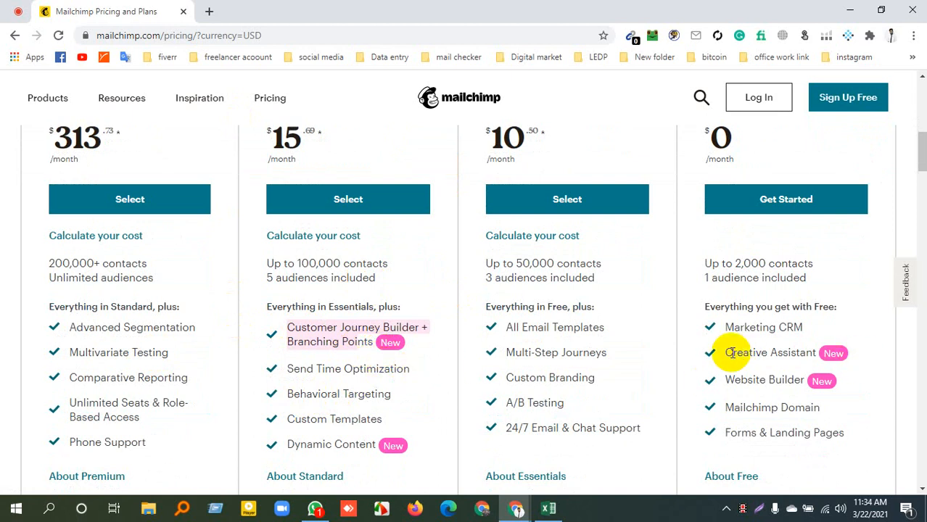
{"action": "scroll", "coordinate": [733, 352], "scroll_direction": "down", "scroll_amount": 4}
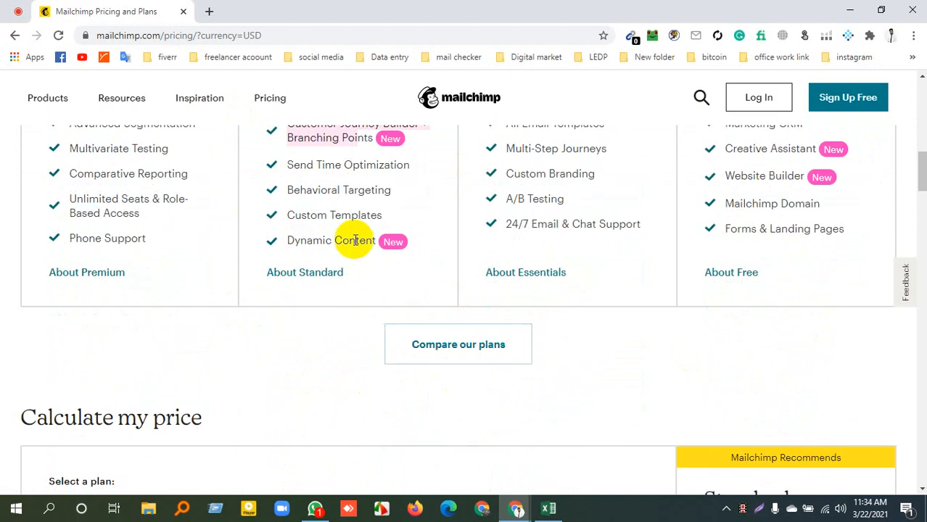
{"action": "scroll", "coordinate": [441, 259], "scroll_direction": "up", "scroll_amount": 8}
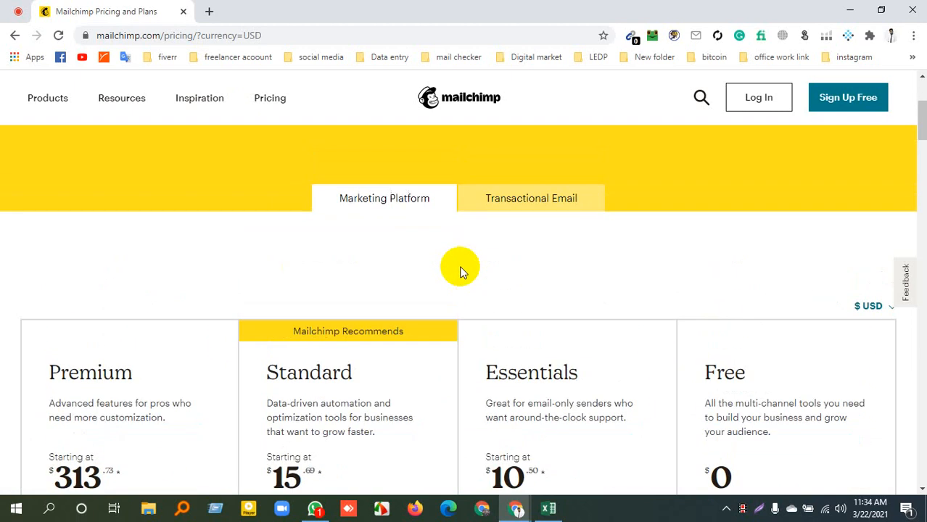
{"action": "scroll", "coordinate": [476, 282], "scroll_direction": "down", "scroll_amount": 2}
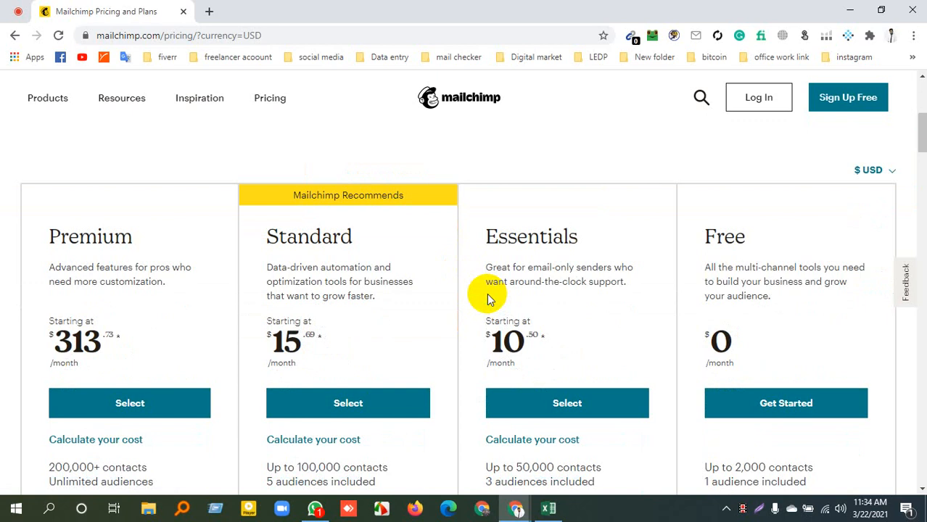
{"action": "scroll", "coordinate": [657, 298], "scroll_direction": "up", "scroll_amount": 5}
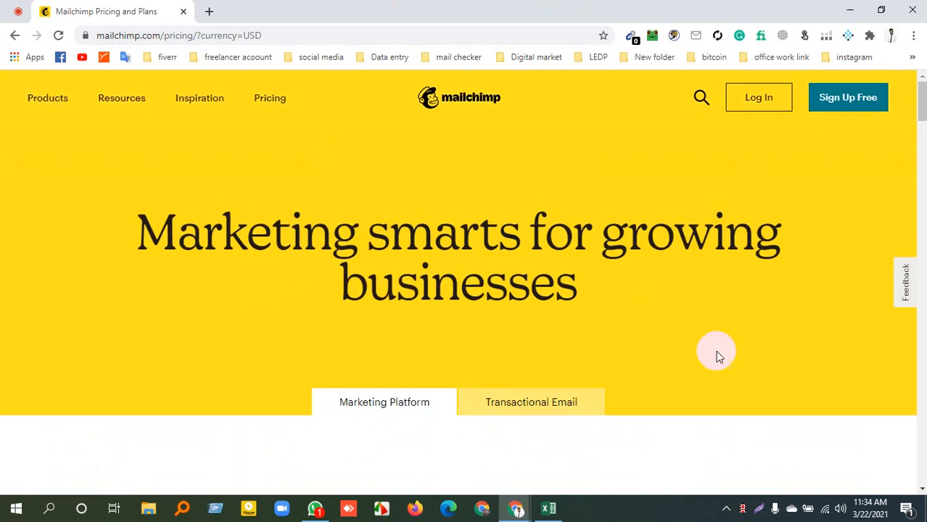
Open the free sign-up page and examine the email, username and password fields of the registration form
{"action": "left_click", "coordinate": [845, 101]}
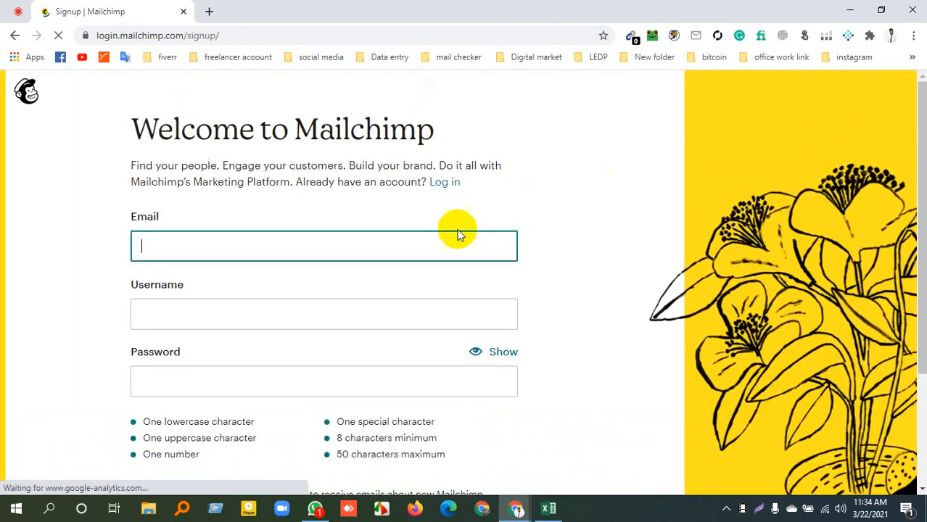
{"action": "scroll", "coordinate": [348, 207], "scroll_direction": "down", "scroll_amount": 1}
{"action": "left_click", "coordinate": [232, 178]}
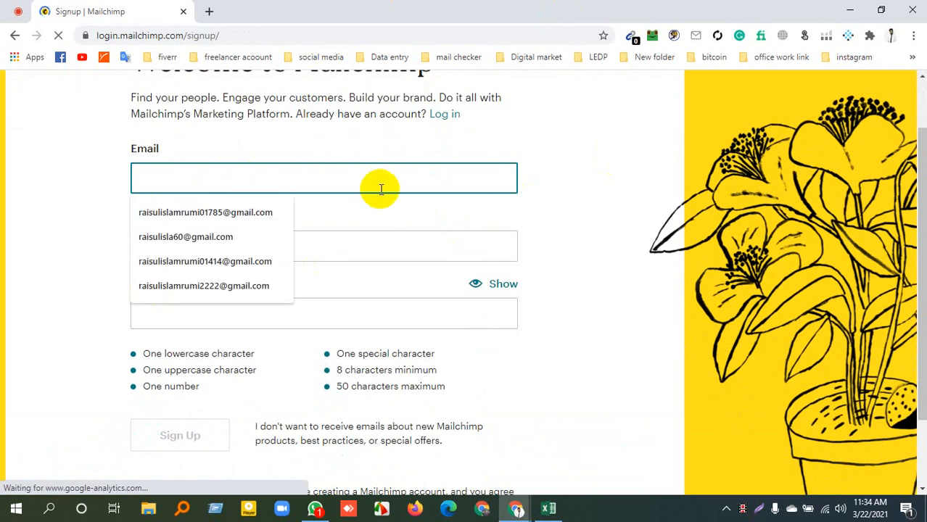
{"action": "scroll", "coordinate": [63, 378], "scroll_direction": "down", "scroll_amount": 2}
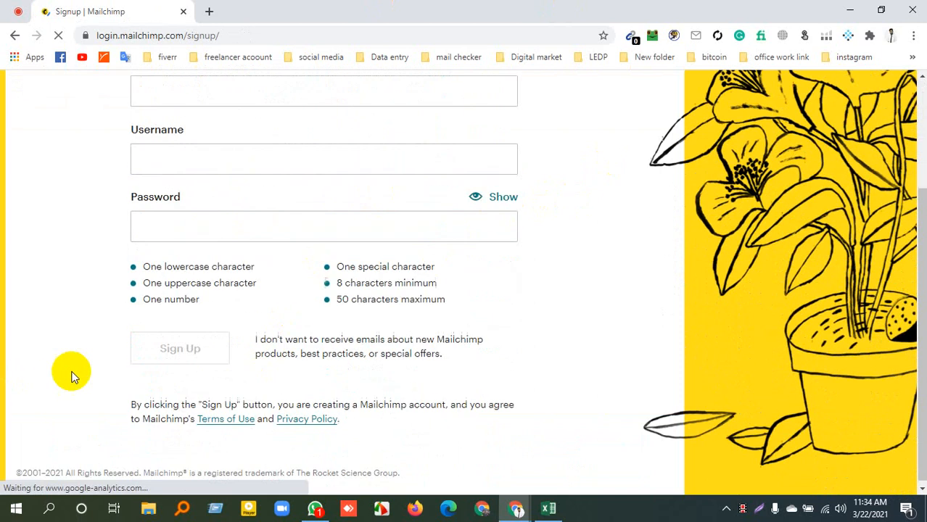
Return to the pricing page and look through the rest of it, down to the footer links
{"action": "left_click", "coordinate": [23, 38]}
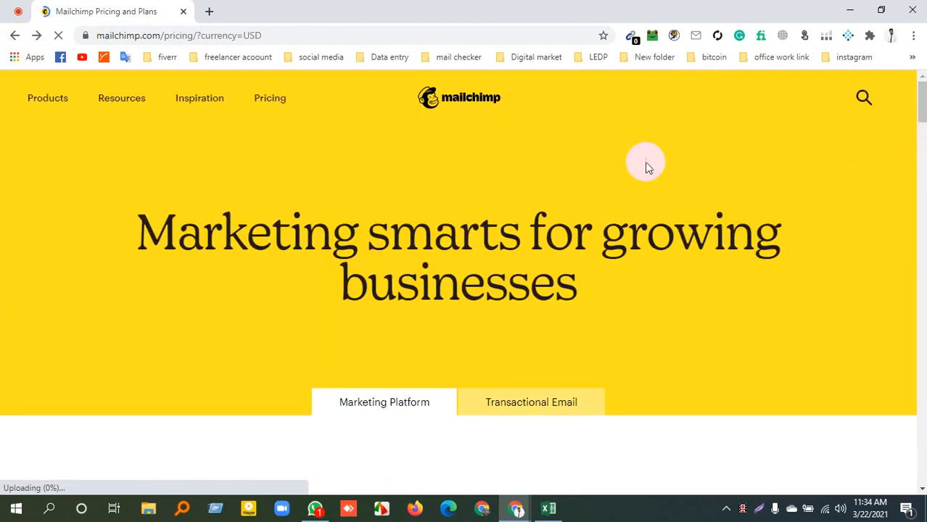
{"action": "scroll", "coordinate": [637, 191], "scroll_direction": "down", "scroll_amount": 5}
{"action": "scroll", "coordinate": [639, 190], "scroll_direction": "down", "scroll_amount": 20}
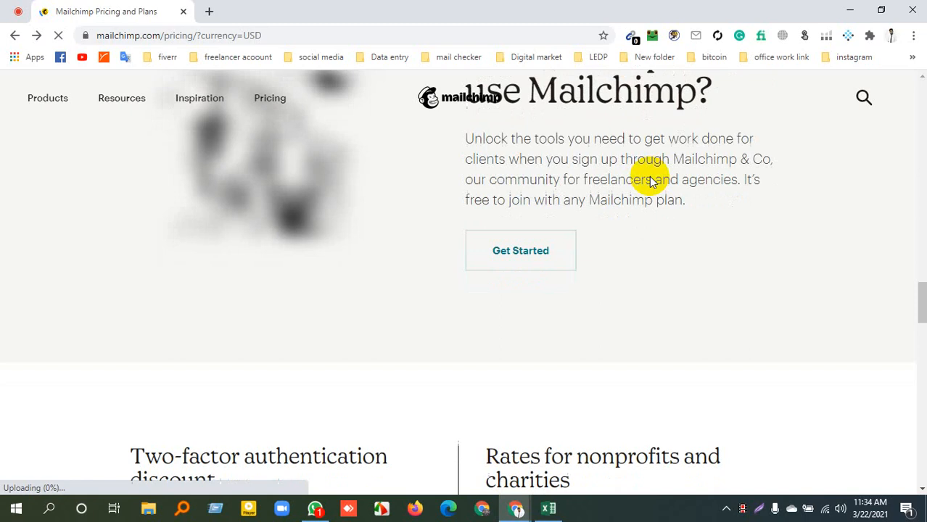
{"action": "scroll", "coordinate": [657, 190], "scroll_direction": "down", "scroll_amount": 15}
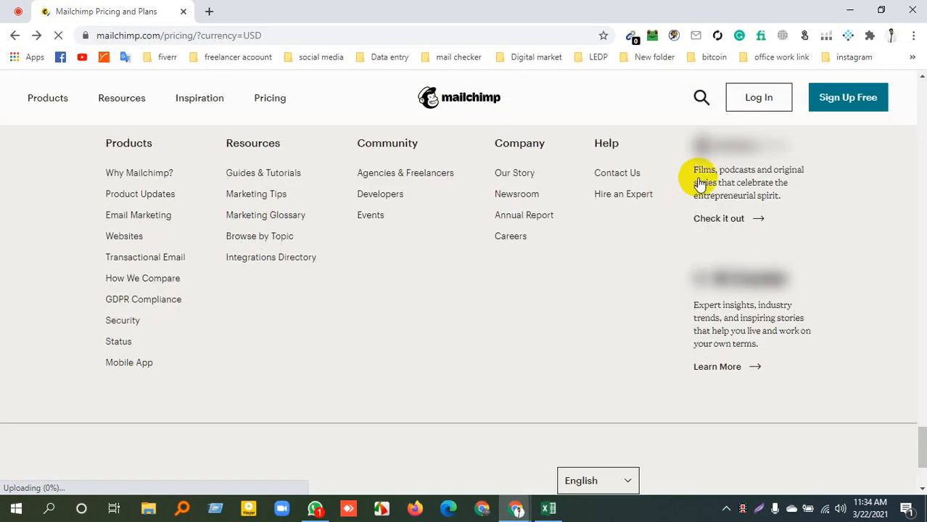
{"action": "scroll", "coordinate": [700, 184], "scroll_direction": "down", "scroll_amount": 1}
{"action": "scroll", "coordinate": [700, 183], "scroll_direction": "down", "scroll_amount": 2}
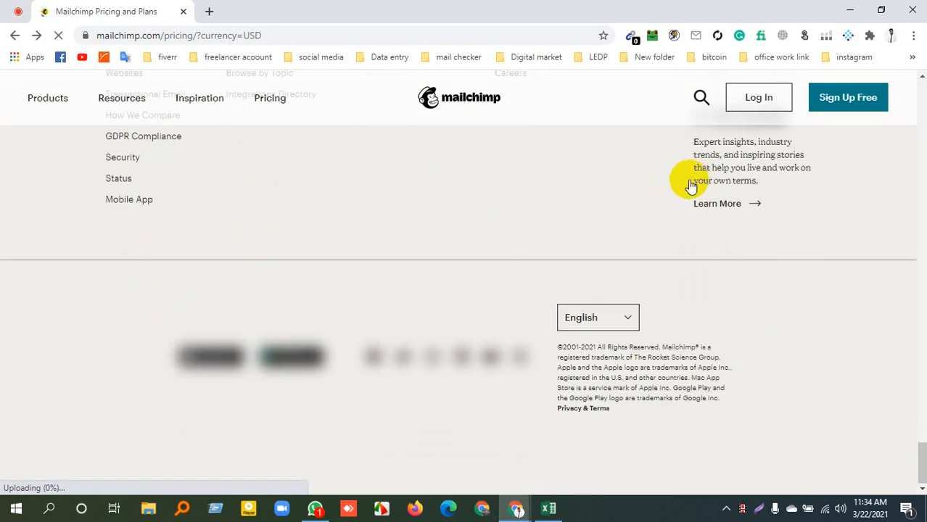
{"action": "scroll", "coordinate": [504, 208], "scroll_direction": "up", "scroll_amount": 3}
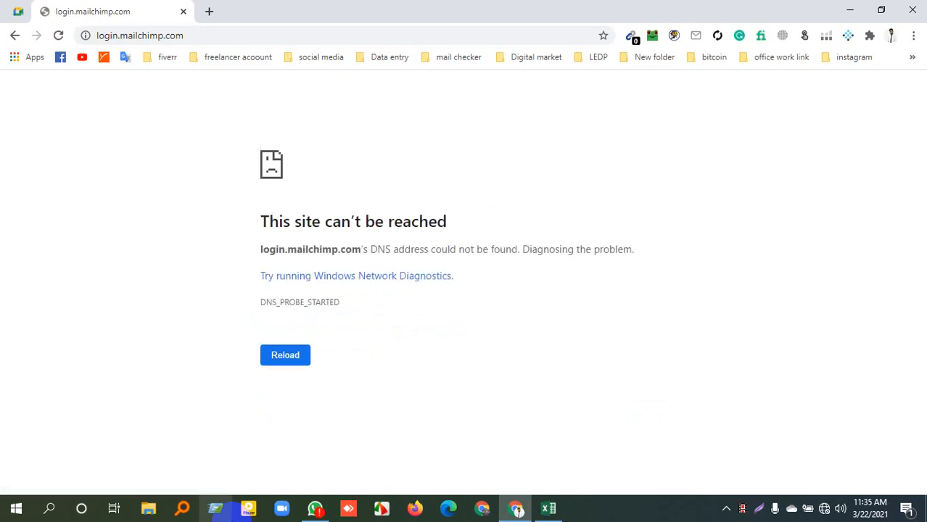
Connect the computer to the Redmi 6 Wi-Fi network and switch to the Google Meet call
{"action": "left_click", "coordinate": [824, 511]}
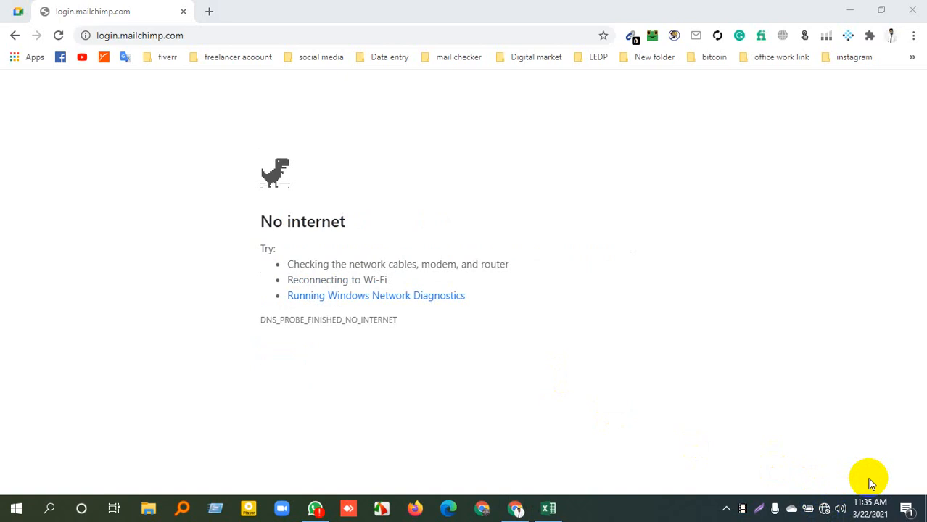
{"action": "left_click", "coordinate": [821, 501]}
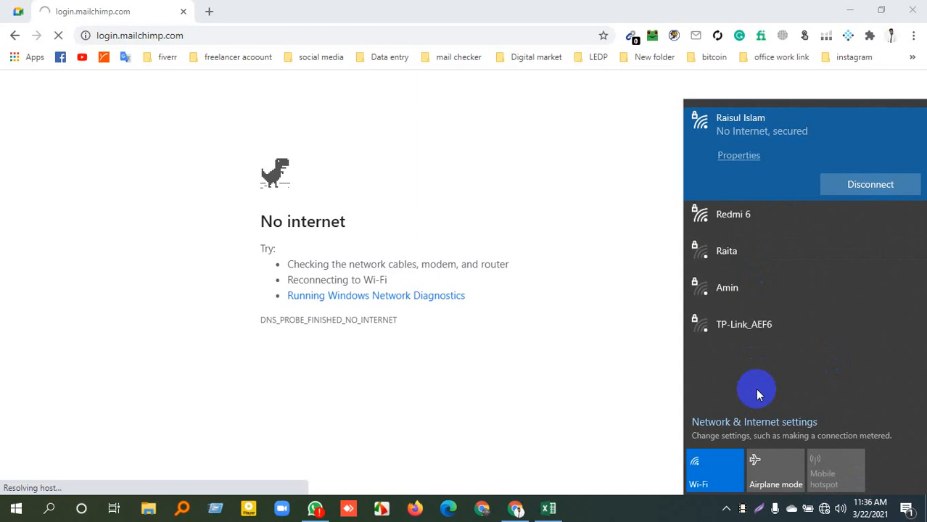
{"action": "left_click", "coordinate": [745, 217]}
{"action": "left_click", "coordinate": [878, 221]}
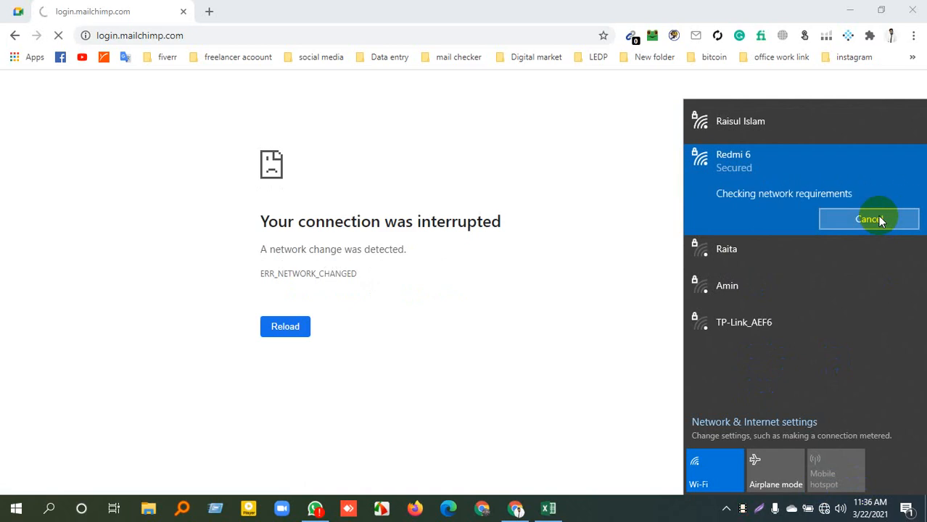
{"action": "left_click", "coordinate": [572, 161]}
{"action": "left_click", "coordinate": [18, 13]}
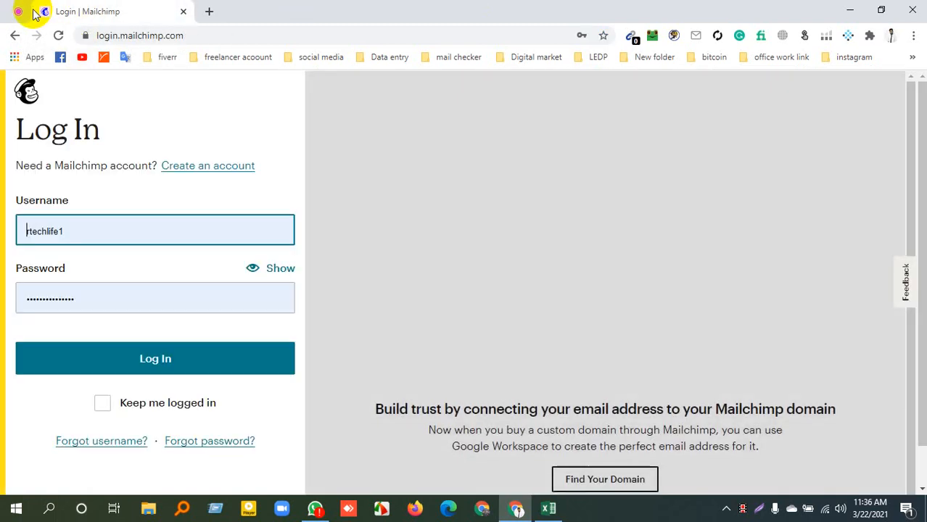
Return to the Google Meet call and present the entire screen to the participants
{"action": "left_click", "coordinate": [10, 7]}
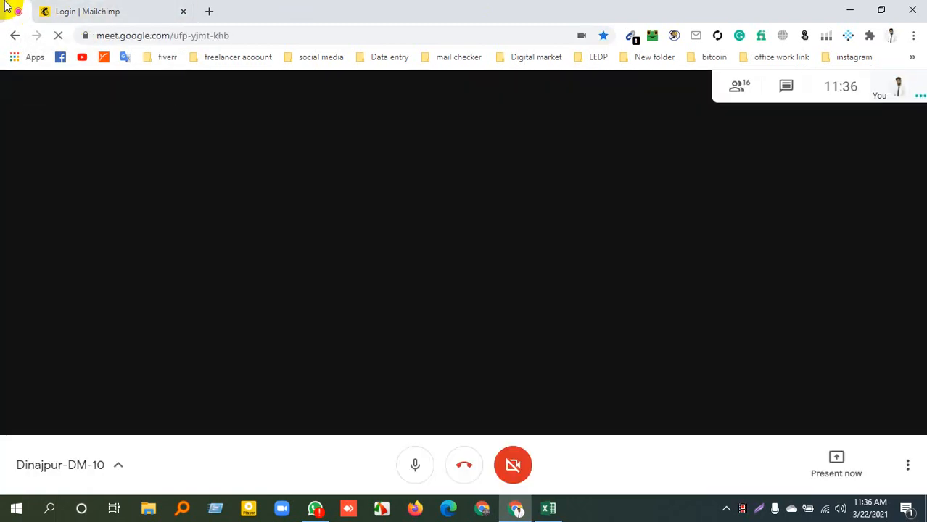
{"action": "left_click", "coordinate": [81, 7]}
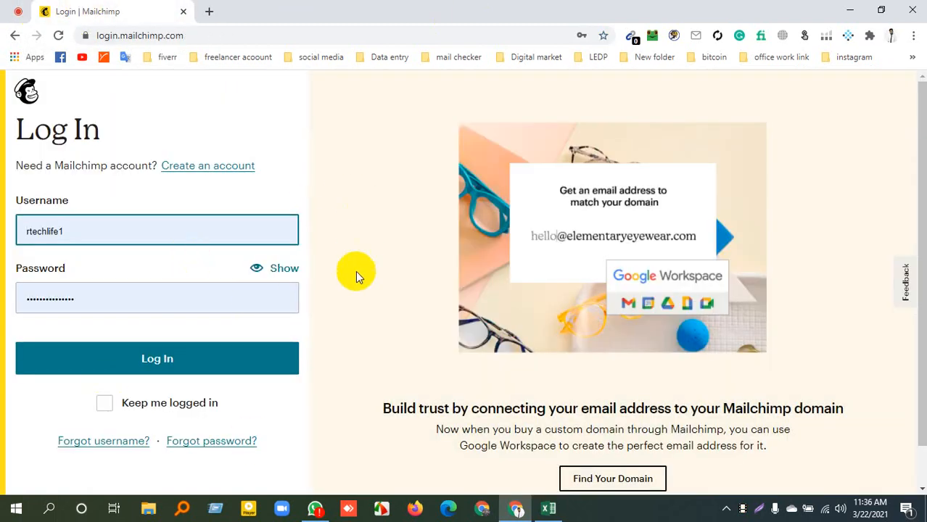
{"action": "left_click", "coordinate": [19, 11]}
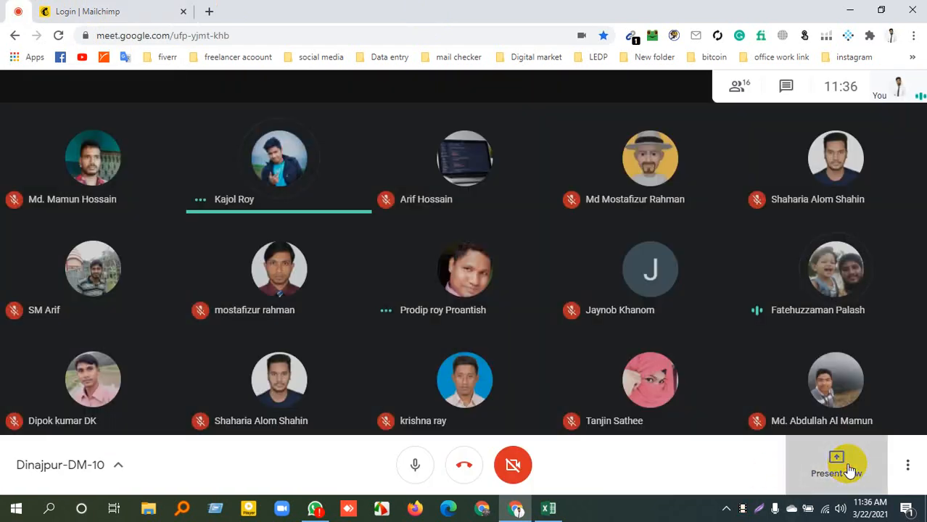
{"action": "left_click", "coordinate": [850, 470]}
{"action": "left_click", "coordinate": [813, 354]}
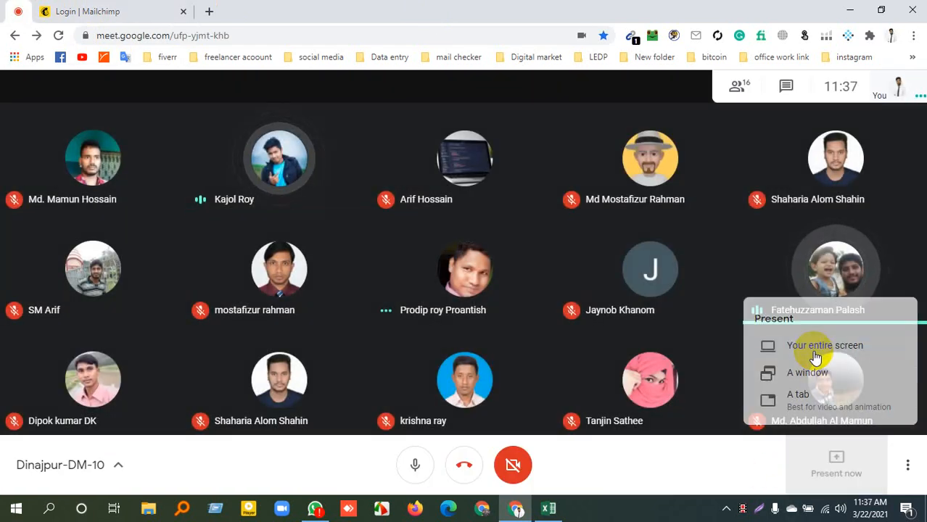
{"action": "left_click", "coordinate": [583, 328]}
{"action": "left_click", "coordinate": [586, 475]}
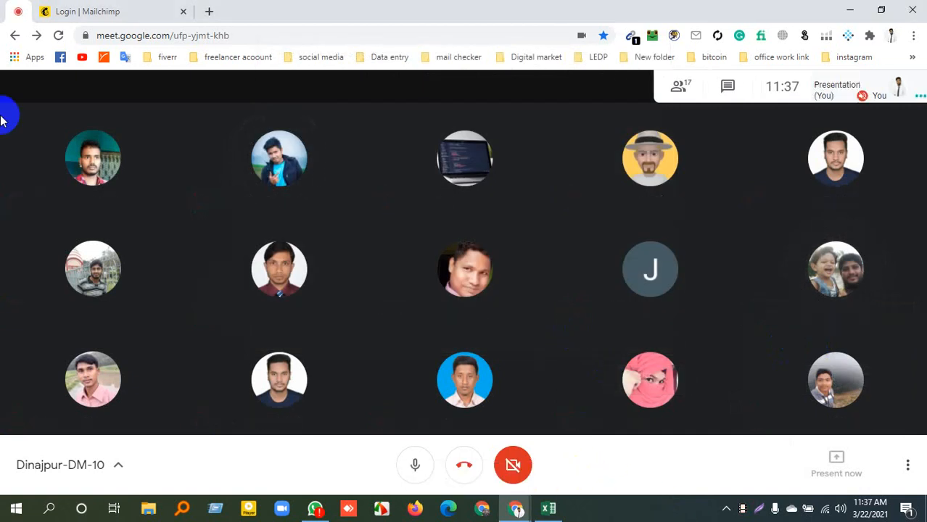
Log in to the Mailchimp account with the prefilled credentials and open the account issues link in a separate tab
{"action": "left_click", "coordinate": [158, 6]}
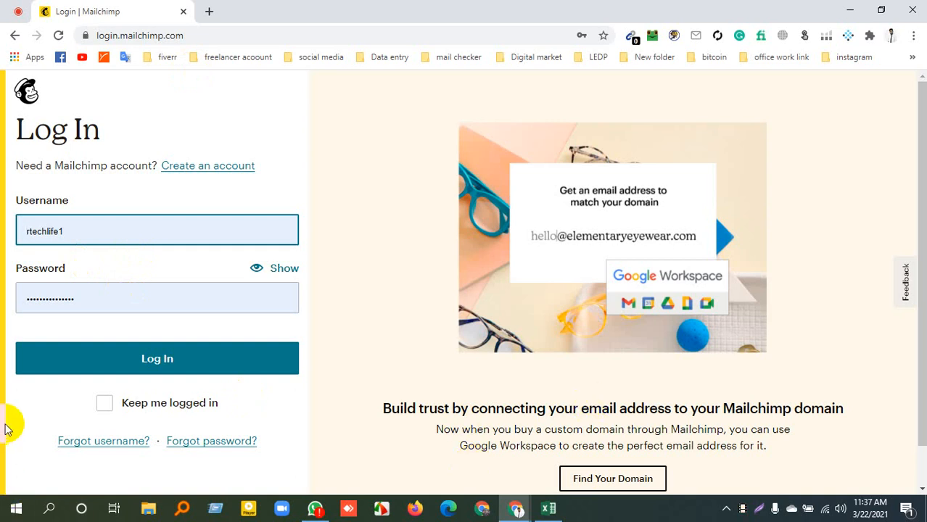
{"action": "left_click", "coordinate": [166, 374]}
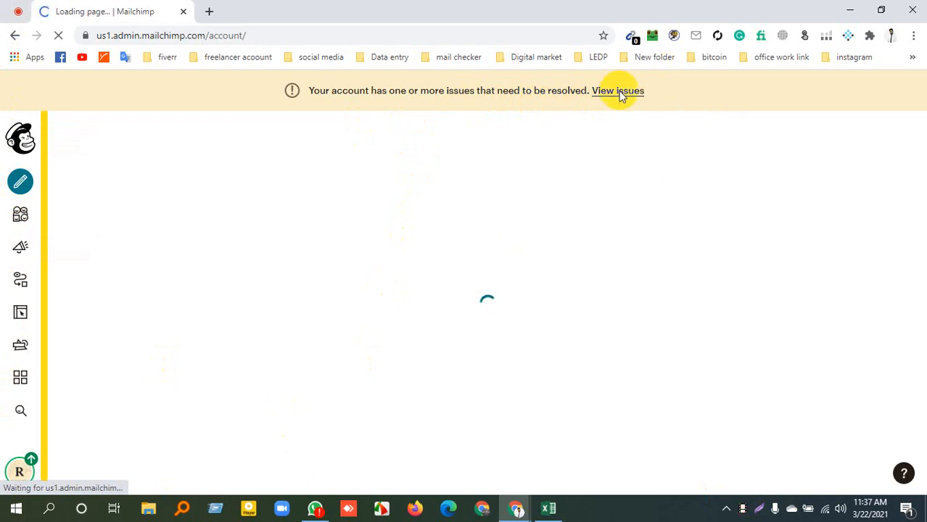
{"action": "right_click", "coordinate": [619, 91]}
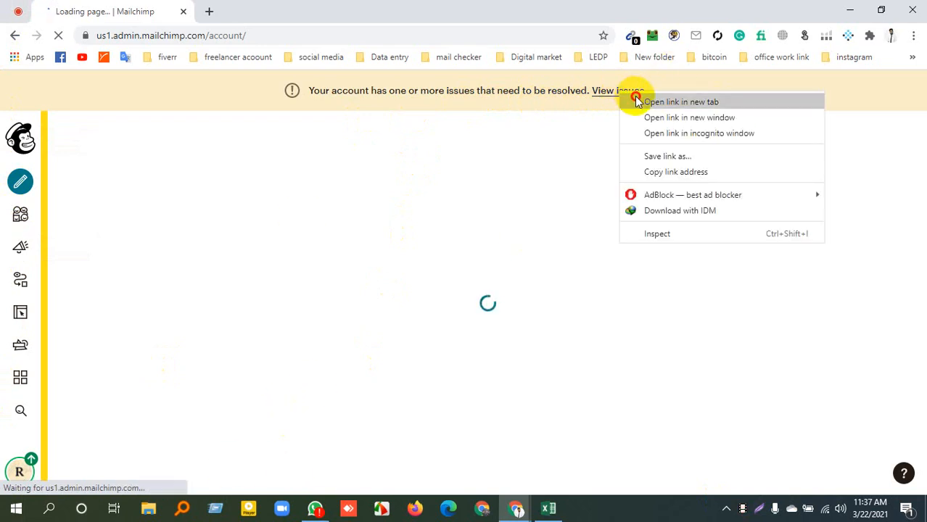
{"action": "left_click", "coordinate": [652, 101]}
{"action": "left_click", "coordinate": [345, 10]}
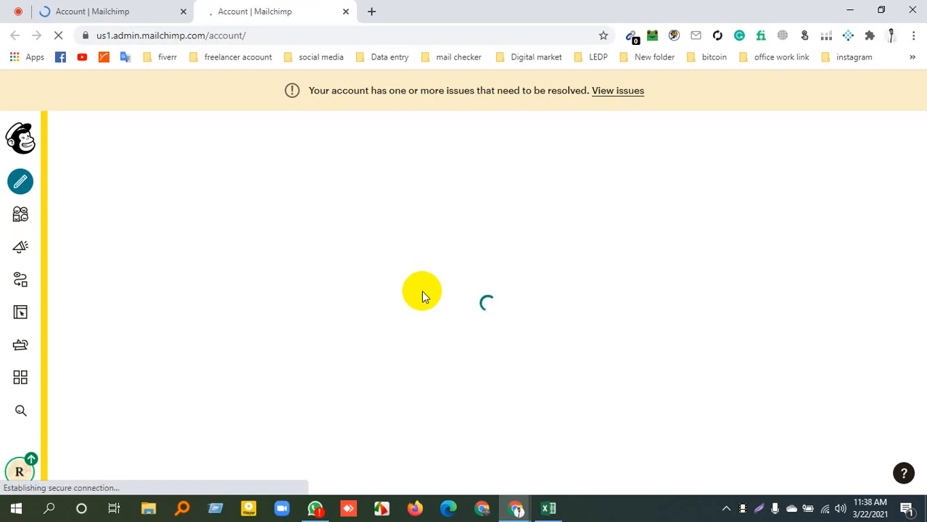
Review the account overview in the original tab, including the Free plan's contacts and sends usage and the Account issues section
{"action": "left_click", "coordinate": [55, 8]}
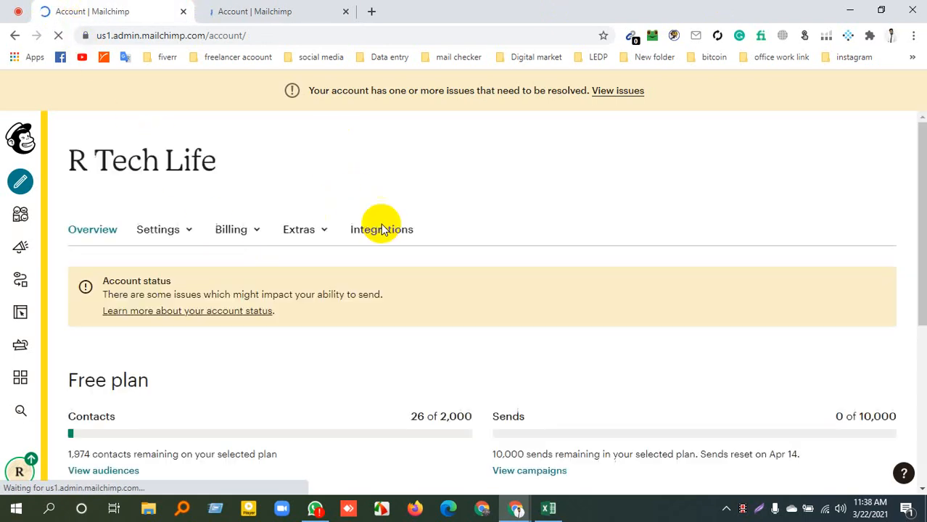
{"action": "scroll", "coordinate": [412, 258], "scroll_direction": "down", "scroll_amount": 4}
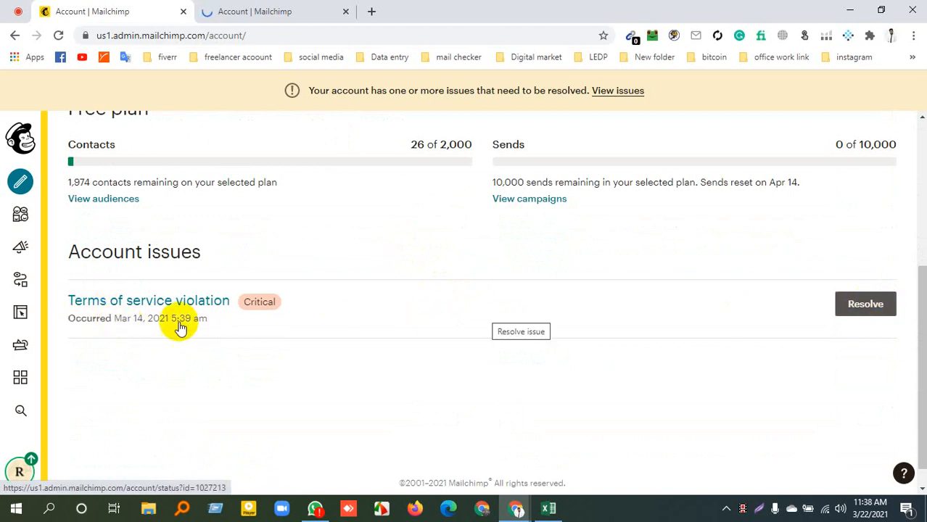
{"action": "scroll", "coordinate": [217, 355], "scroll_direction": "up", "scroll_amount": 3}
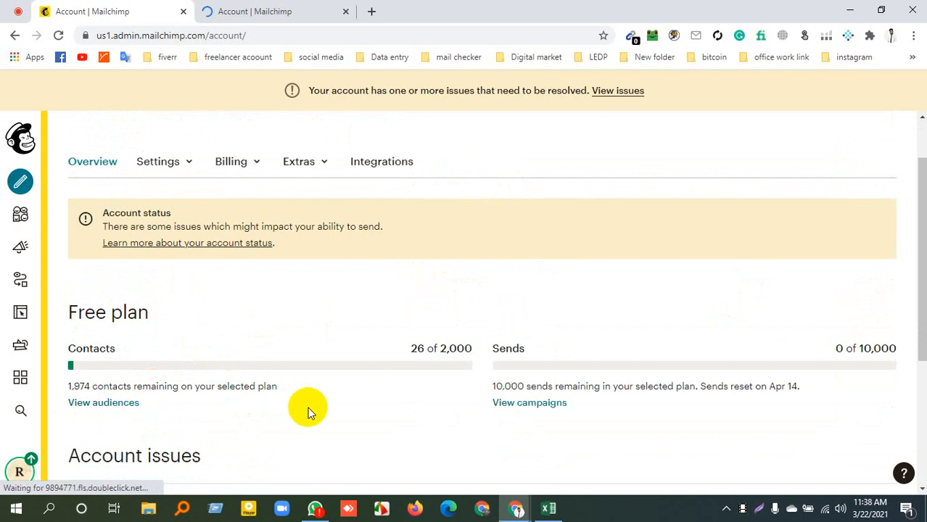
{"action": "scroll", "coordinate": [310, 409], "scroll_direction": "down", "scroll_amount": 2}
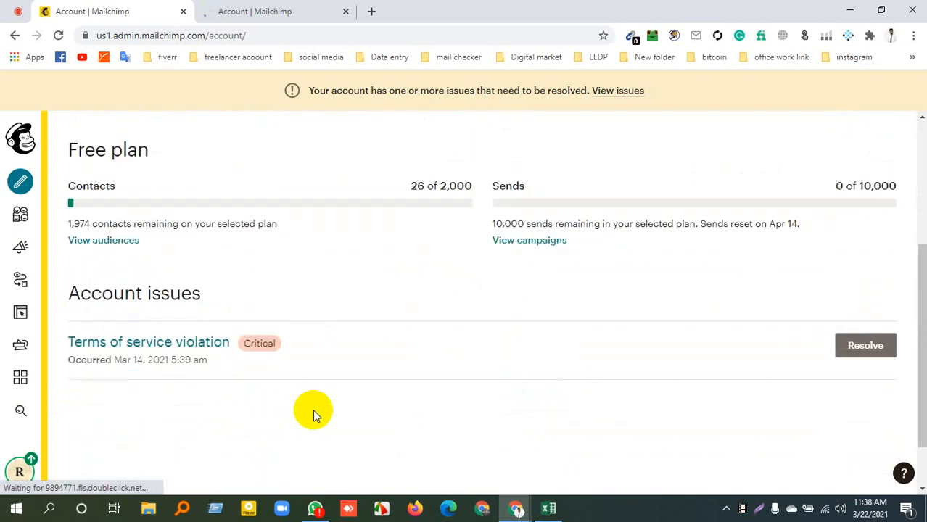
{"action": "scroll", "coordinate": [313, 409], "scroll_direction": "up", "scroll_amount": 3}
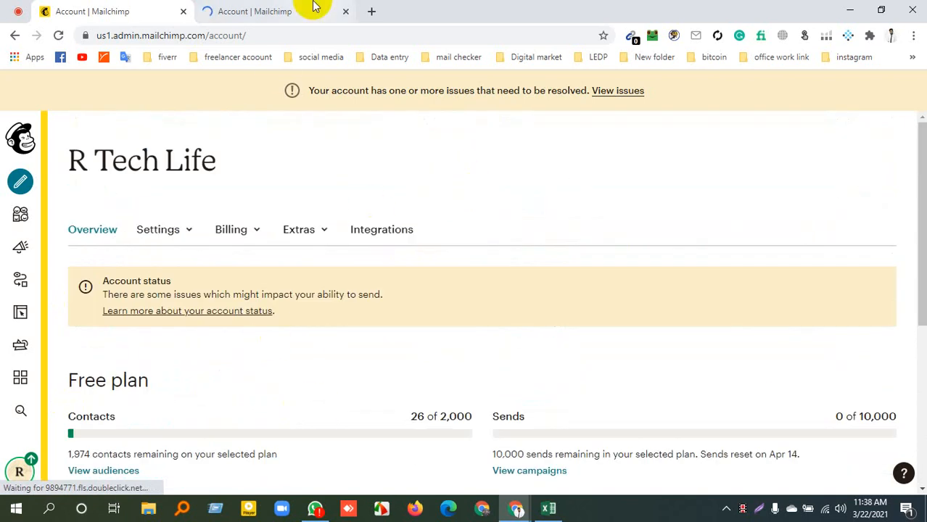
Open the resolution page for the Terms of service violation in the second tab, read it, and close that tab
{"action": "left_click", "coordinate": [314, 5]}
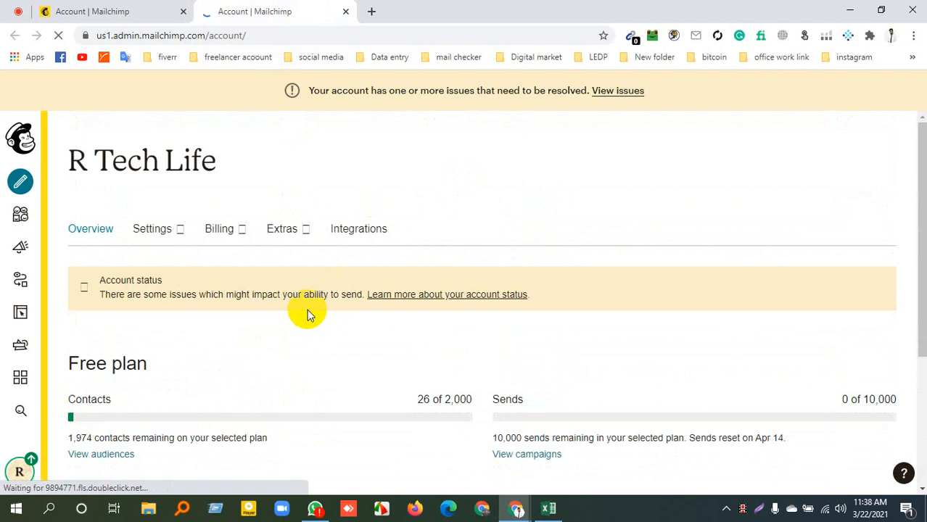
{"action": "scroll", "coordinate": [310, 319], "scroll_direction": "down", "scroll_amount": 3}
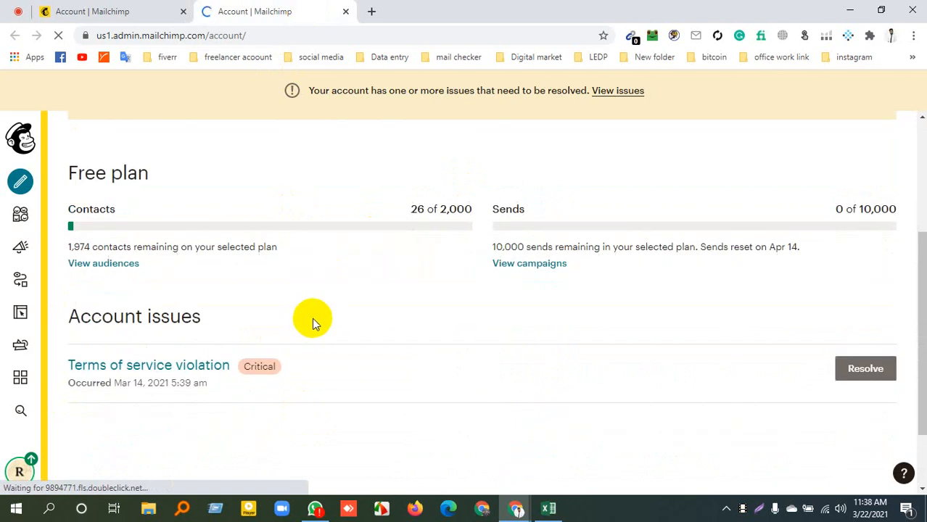
{"action": "left_click", "coordinate": [862, 372]}
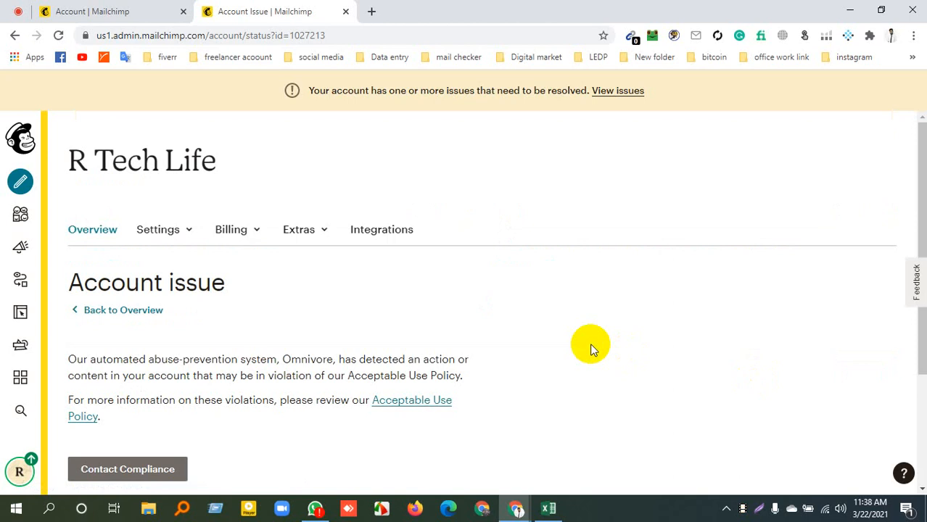
{"action": "left_click", "coordinate": [346, 8]}
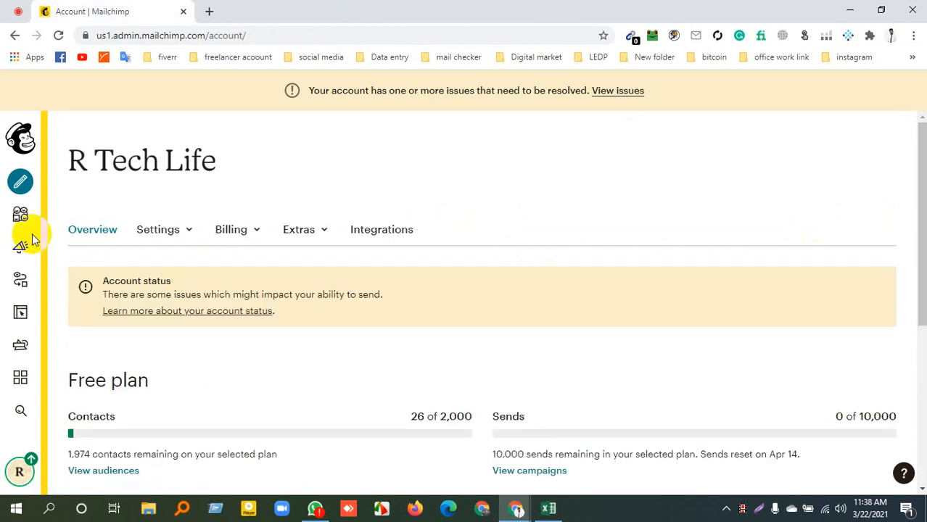
Open the dashboard and review the setup checklist, recent campaign performance and audience activity, highlighting 25 Subscribers Imported
{"action": "left_click", "coordinate": [22, 142]}
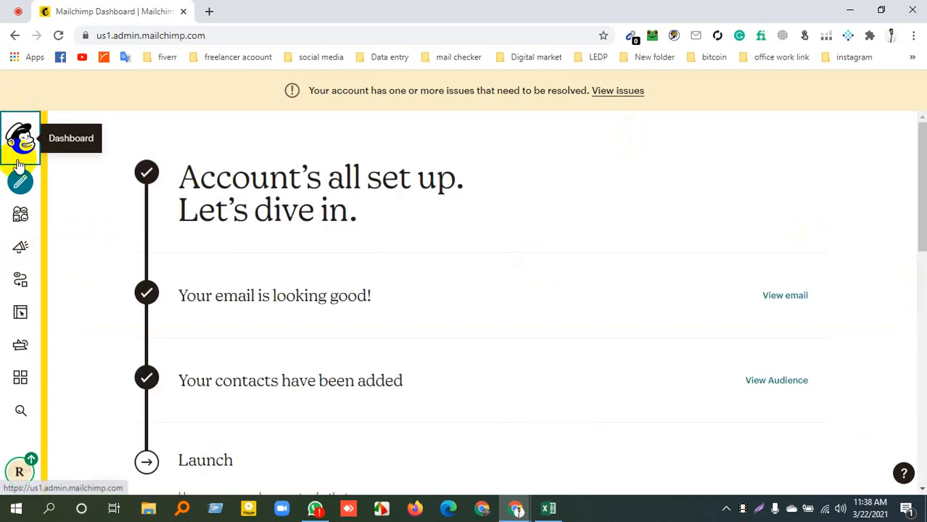
{"action": "scroll", "coordinate": [327, 287], "scroll_direction": "down", "scroll_amount": 5}
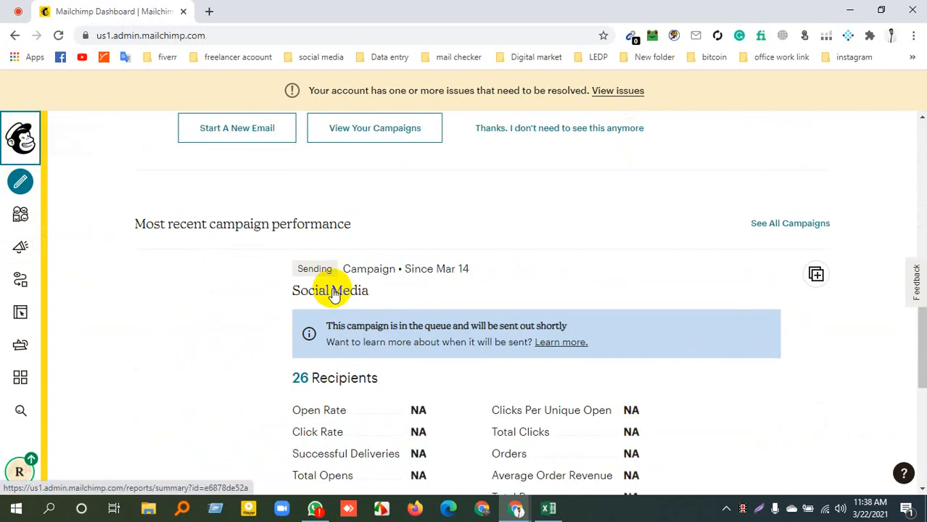
{"action": "scroll", "coordinate": [334, 290], "scroll_direction": "down", "scroll_amount": 3}
{"action": "scroll", "coordinate": [335, 289], "scroll_direction": "up", "scroll_amount": 8}
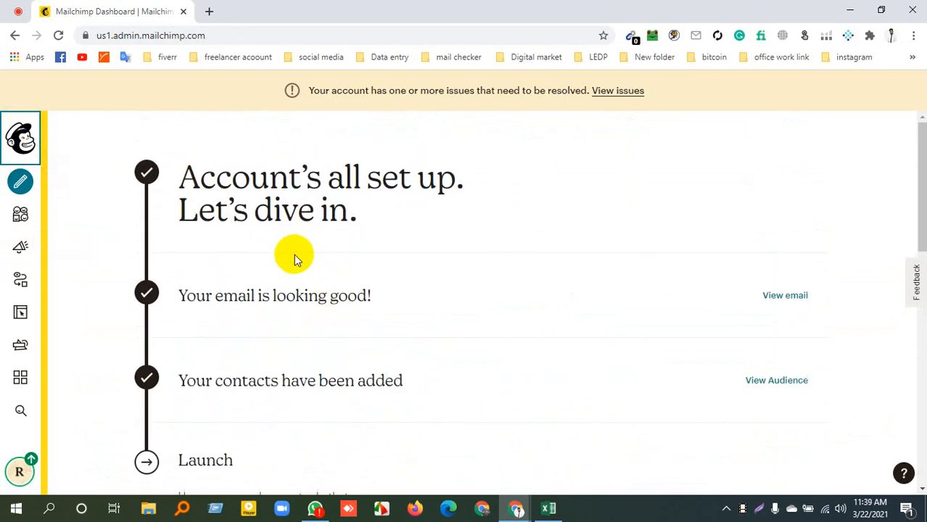
{"action": "scroll", "coordinate": [406, 283], "scroll_direction": "down", "scroll_amount": 5}
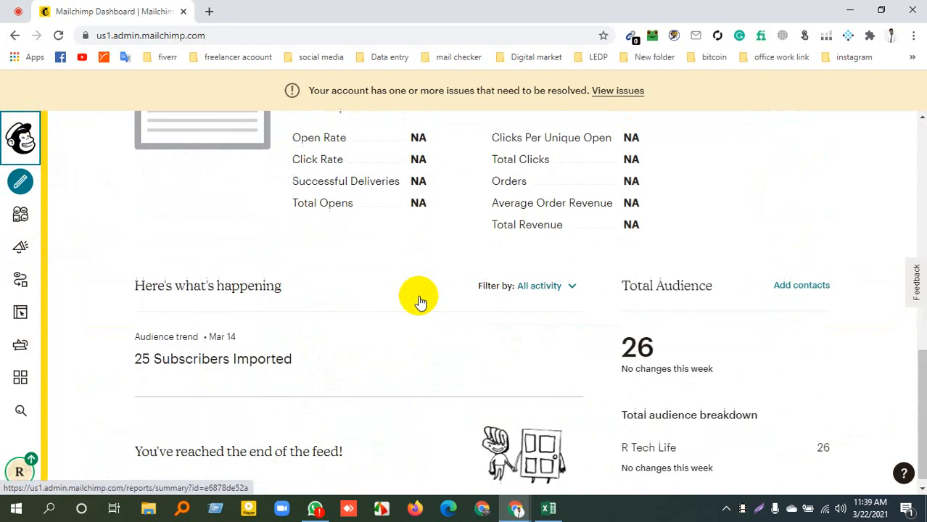
{"action": "left_click_drag", "start_coordinate": [144, 353], "coordinate": [299, 376]}
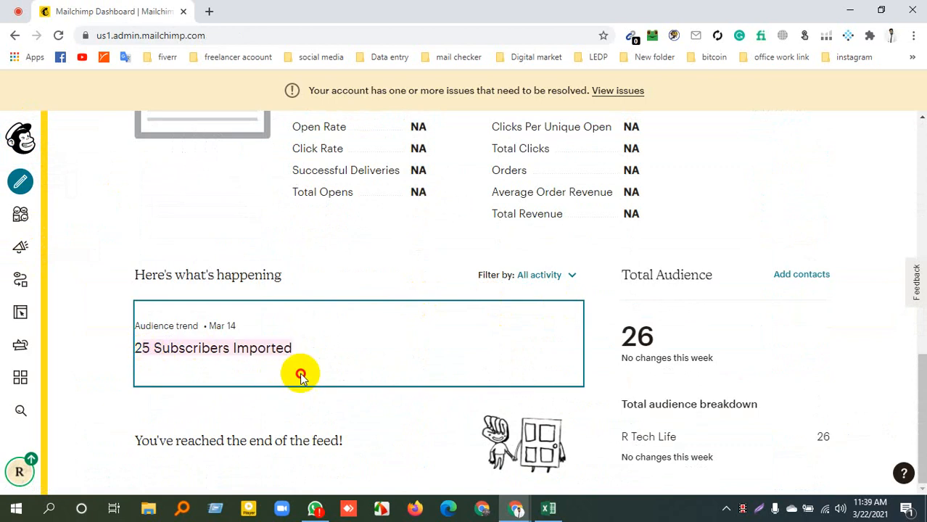
Browse the campaign types available for creation and start creating an Email template
{"action": "left_click", "coordinate": [19, 182]}
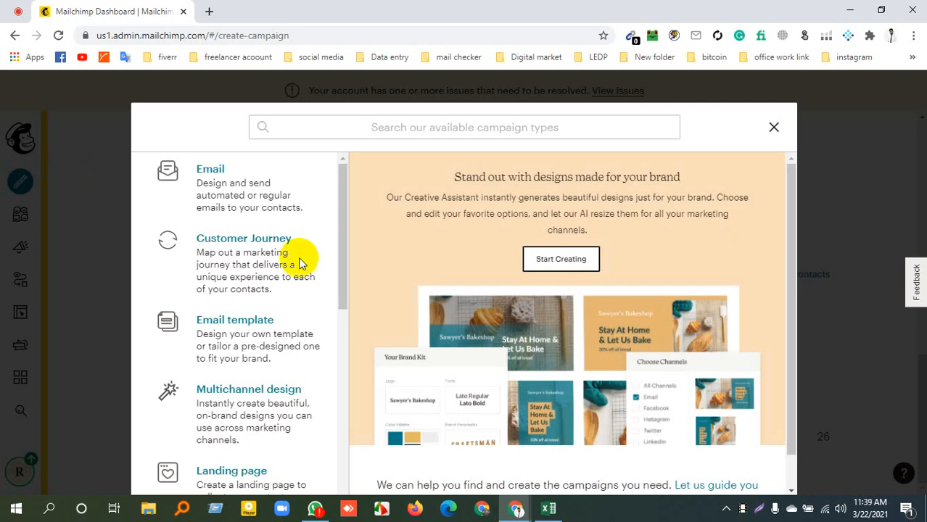
{"action": "scroll", "coordinate": [279, 326], "scroll_direction": "down", "scroll_amount": 6}
{"action": "scroll", "coordinate": [281, 332], "scroll_direction": "up", "scroll_amount": 3}
{"action": "scroll", "coordinate": [279, 330], "scroll_direction": "up", "scroll_amount": 3}
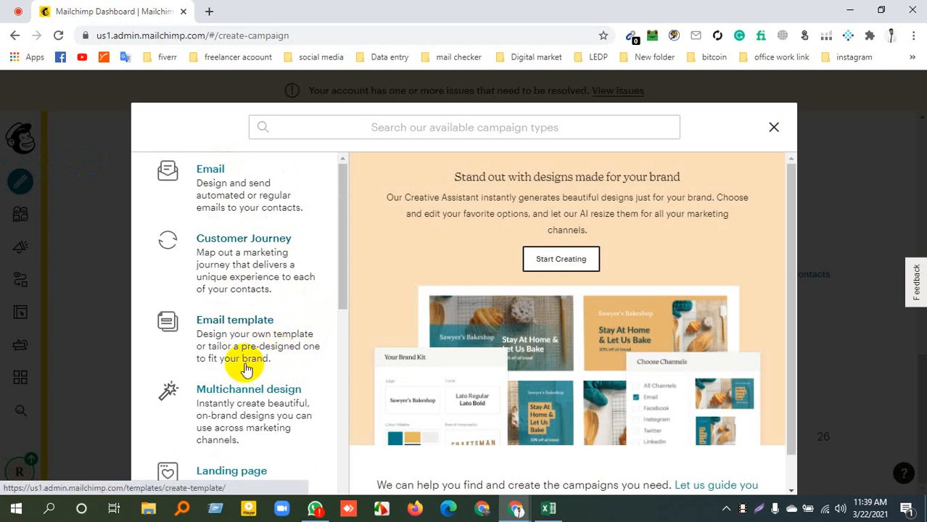
{"action": "scroll", "coordinate": [238, 312], "scroll_direction": "down", "scroll_amount": 3}
{"action": "scroll", "coordinate": [238, 253], "scroll_direction": "up", "scroll_amount": 4}
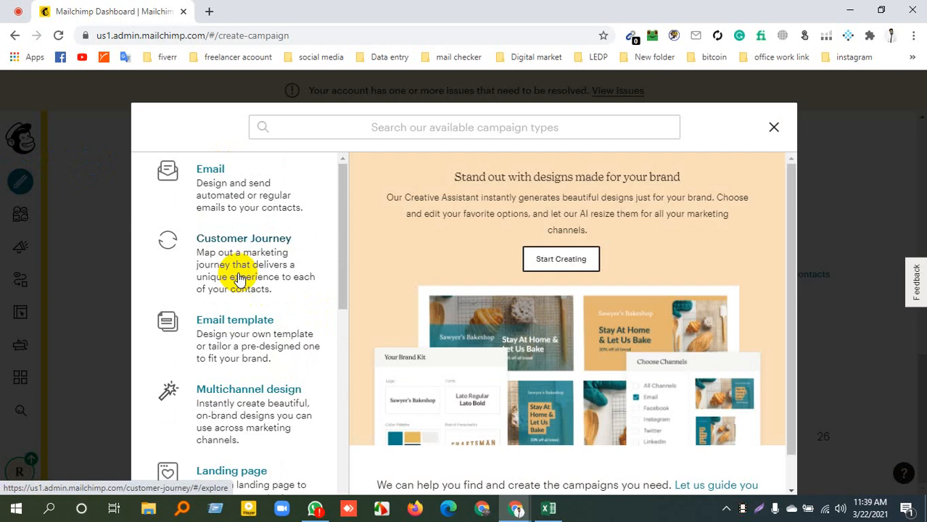
{"action": "left_click", "coordinate": [218, 331]}
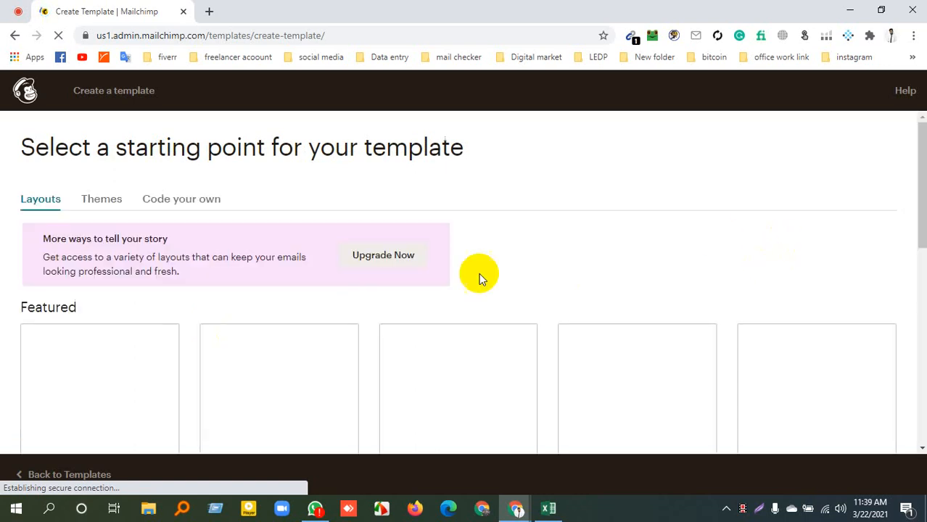
Examine the Featured and Basic template layouts, checking which ones can be used on the current plan
{"action": "scroll", "coordinate": [616, 282], "scroll_direction": "down", "scroll_amount": 10}
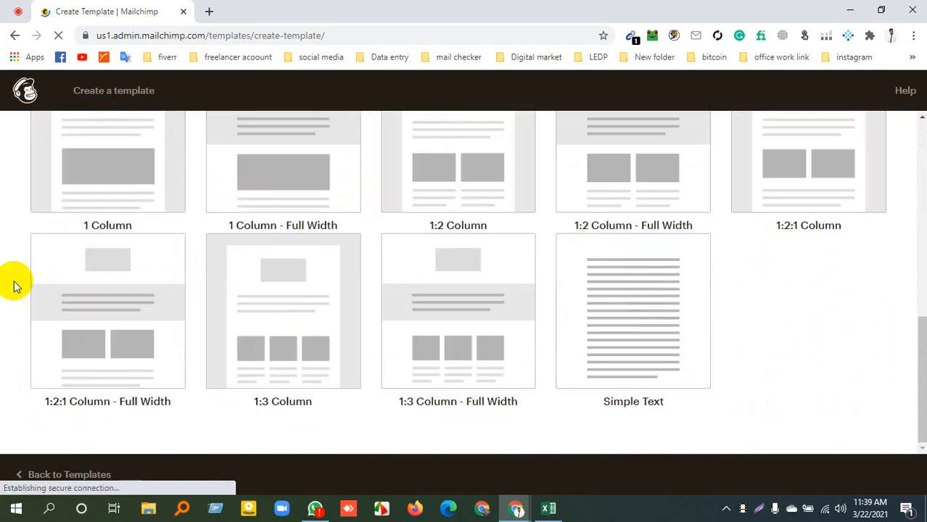
{"action": "scroll", "coordinate": [261, 243], "scroll_direction": "up", "scroll_amount": 3}
{"action": "scroll", "coordinate": [259, 243], "scroll_direction": "up", "scroll_amount": 5}
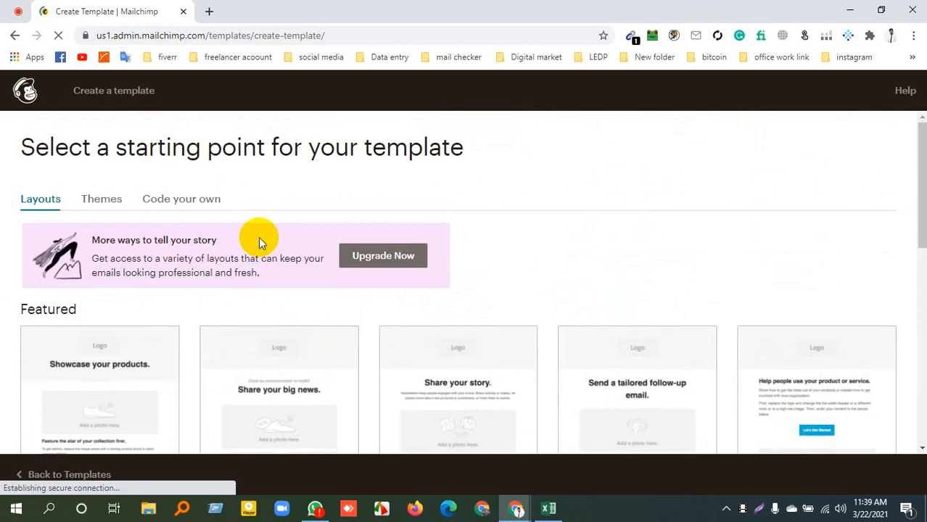
{"action": "scroll", "coordinate": [258, 236], "scroll_direction": "down", "scroll_amount": 5}
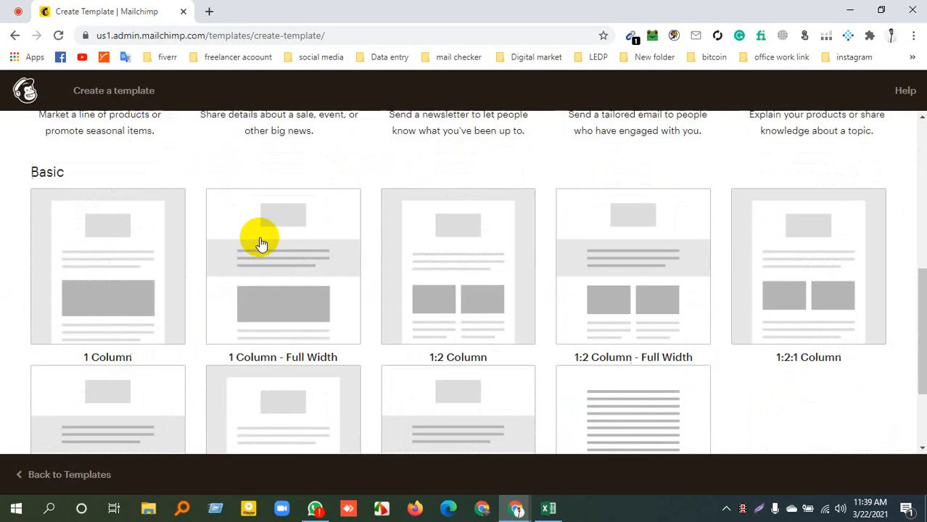
{"action": "scroll", "coordinate": [268, 247], "scroll_direction": "down", "scroll_amount": 2}
{"action": "scroll", "coordinate": [449, 238], "scroll_direction": "up", "scroll_amount": 7}
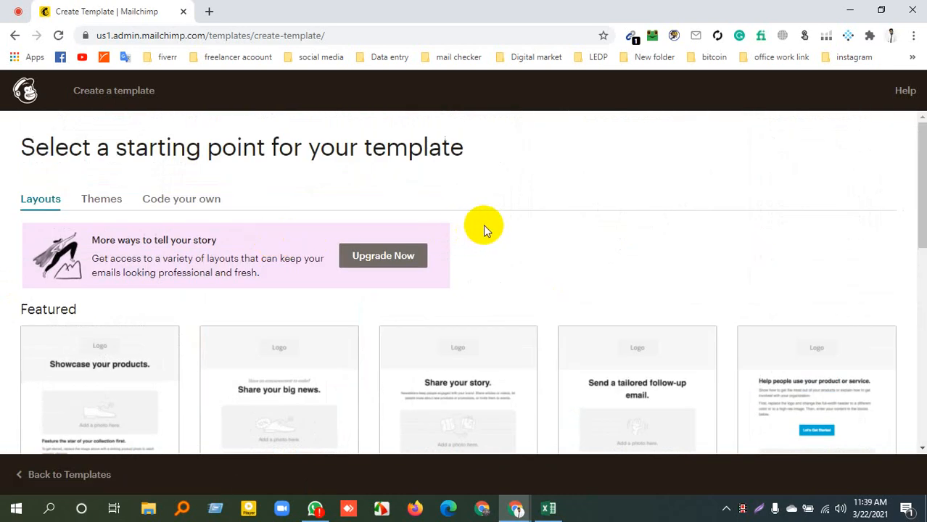
{"action": "scroll", "coordinate": [507, 227], "scroll_direction": "down", "scroll_amount": 7}
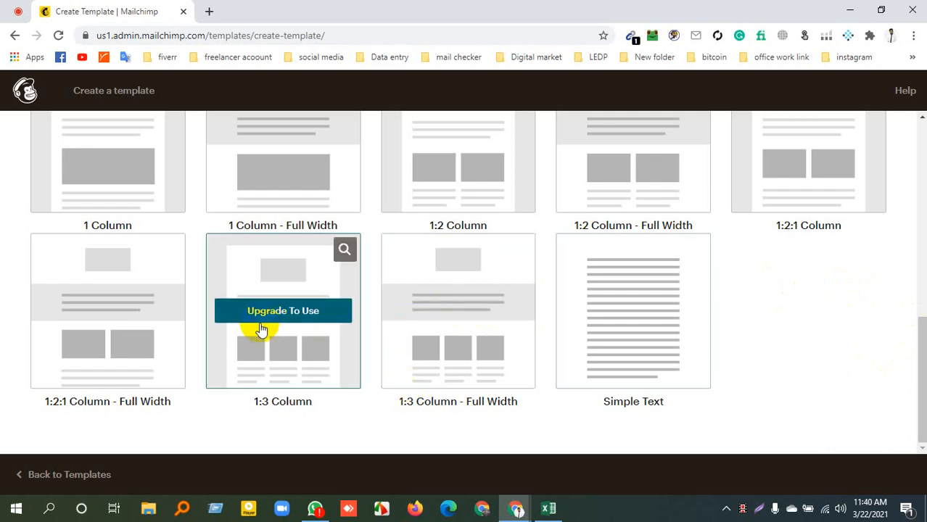
{"action": "scroll", "coordinate": [94, 315], "scroll_direction": "up", "scroll_amount": 3}
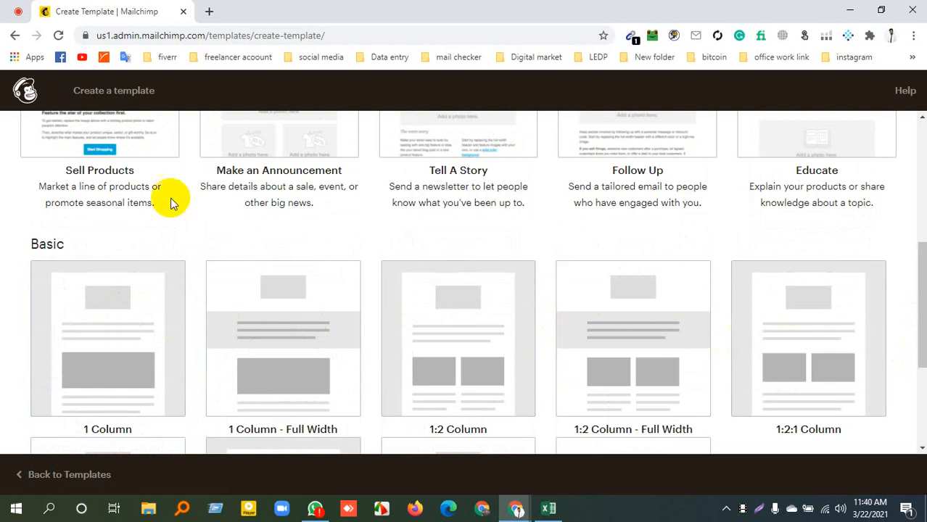
{"action": "scroll", "coordinate": [171, 198], "scroll_direction": "up", "scroll_amount": 2}
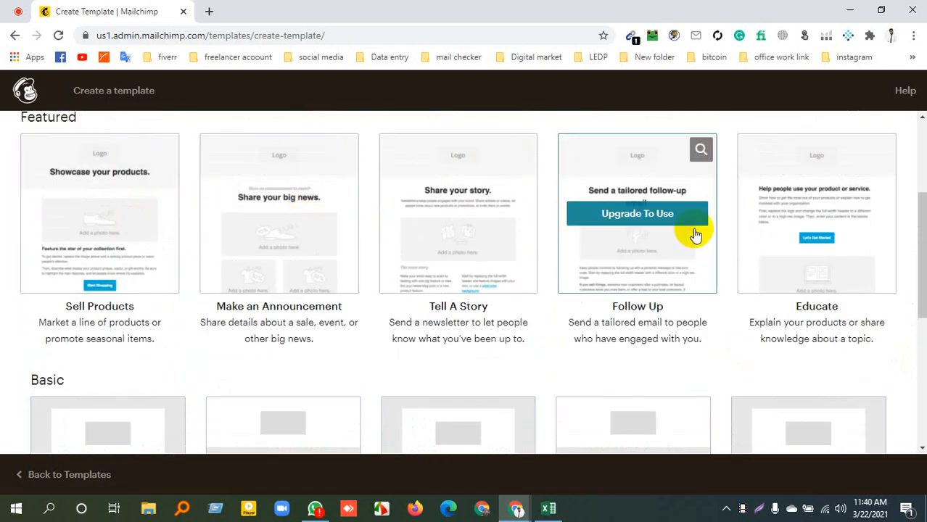
{"action": "scroll", "coordinate": [134, 209], "scroll_direction": "down", "scroll_amount": 5}
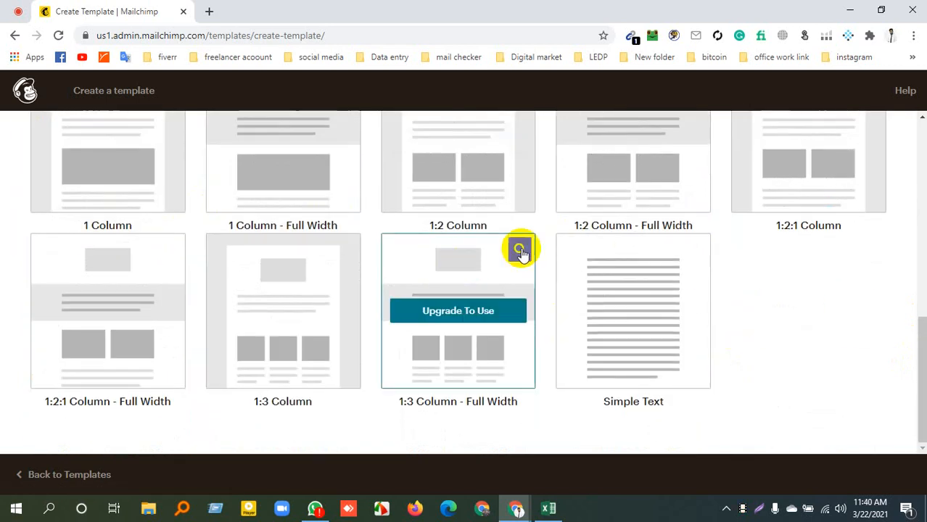
Create a template from the Simple Text layout and inspect the heading block's text editor, closing it with the text as is
{"action": "left_click", "coordinate": [638, 270]}
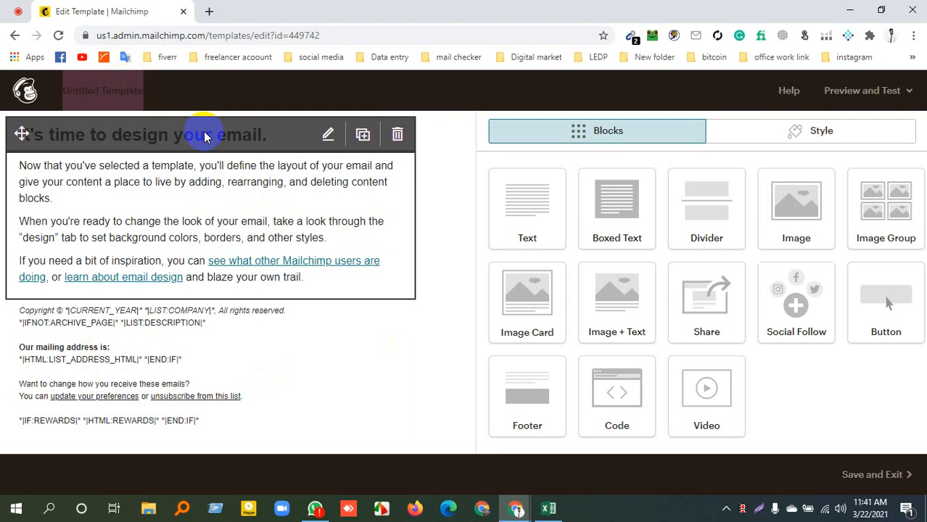
{"action": "left_click", "coordinate": [329, 133]}
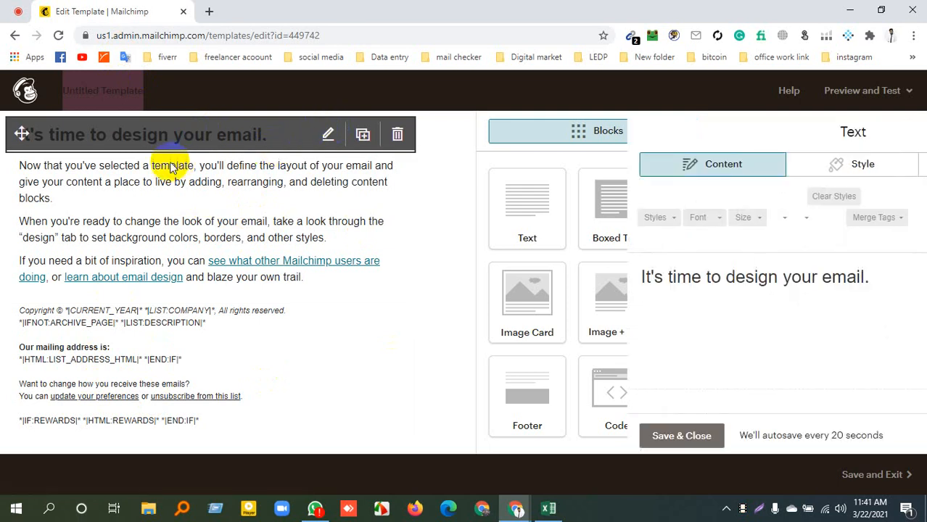
{"action": "triple_click", "coordinate": [533, 277]}
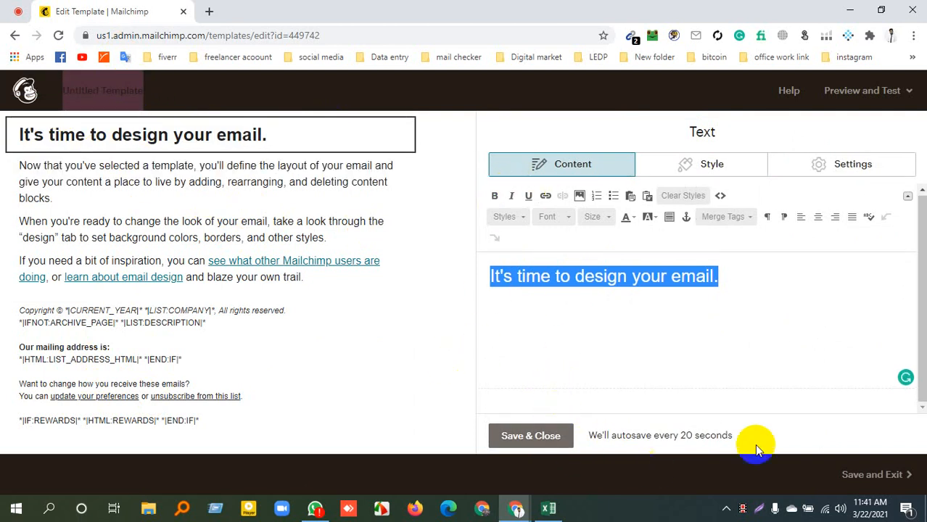
{"action": "left_click", "coordinate": [518, 438]}
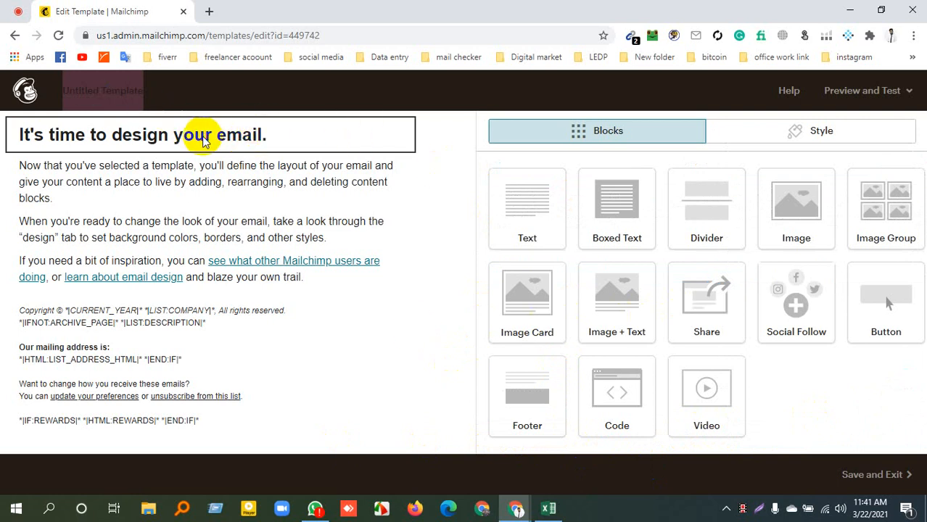
Look over the template's Style sections for page, header, body, footer and mobile, and return to the content blocks
{"action": "left_click", "coordinate": [243, 139]}
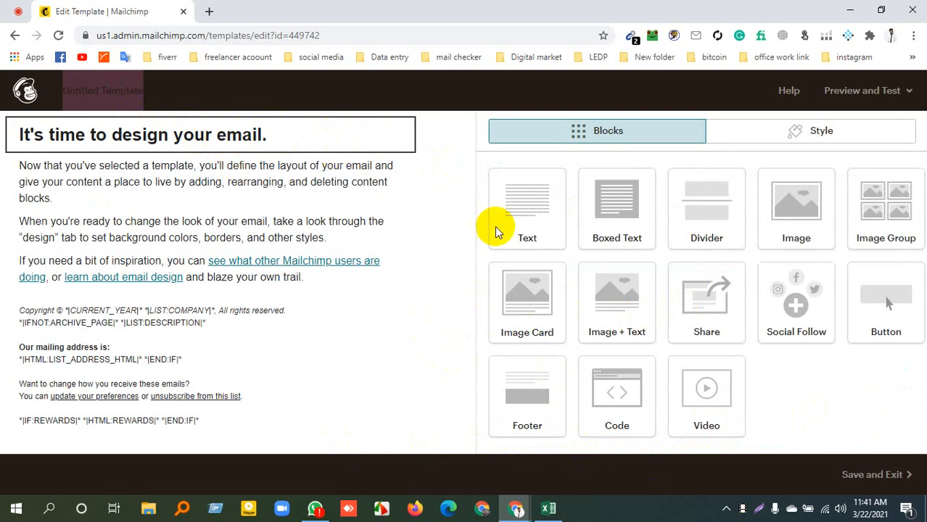
{"action": "left_click", "coordinate": [830, 132]}
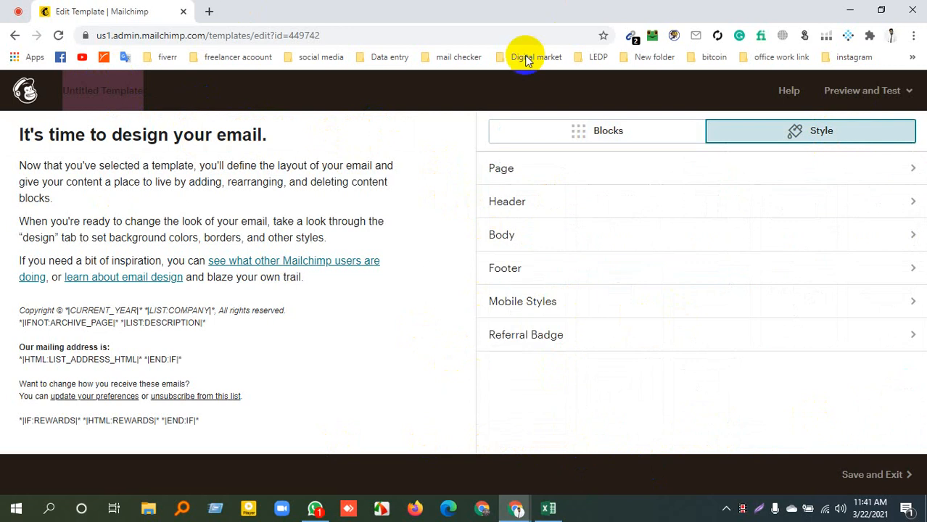
{"action": "left_click", "coordinate": [556, 126]}
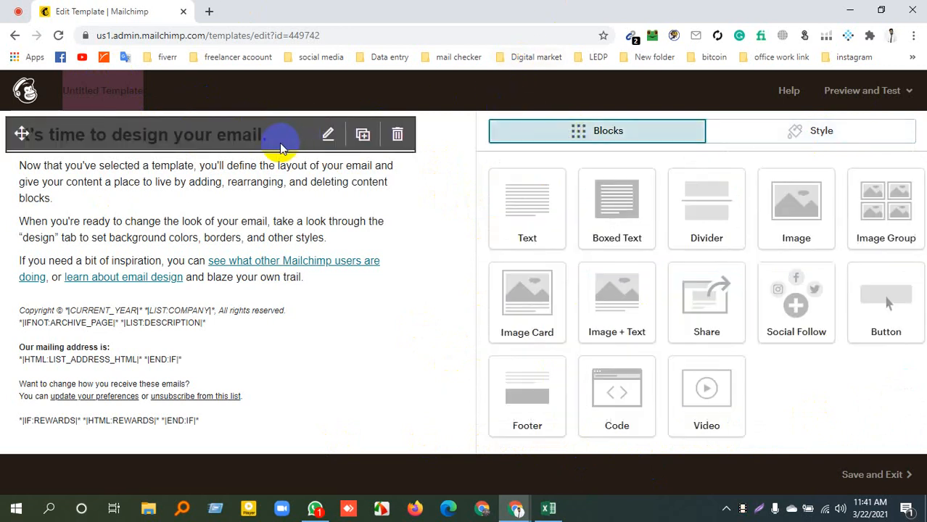
Open the heading text block for editing and replace its text with "Social Media Marketing"
{"action": "left_click", "coordinate": [327, 139]}
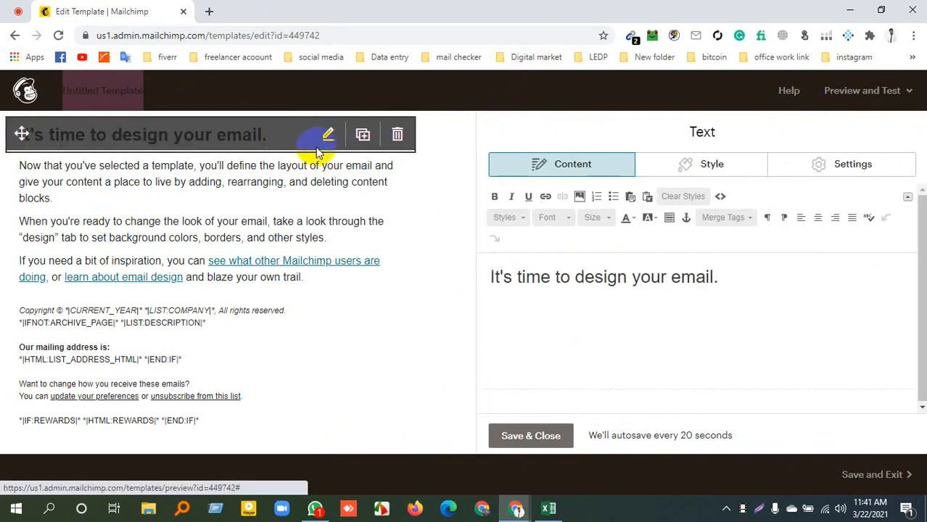
{"action": "triple_click", "coordinate": [604, 281]}
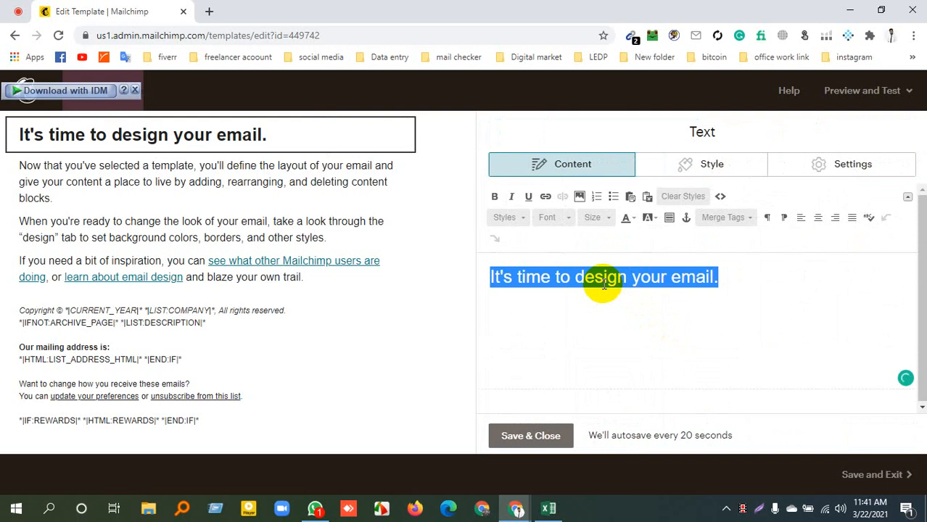
{"action": "type", "text": "Socia"}
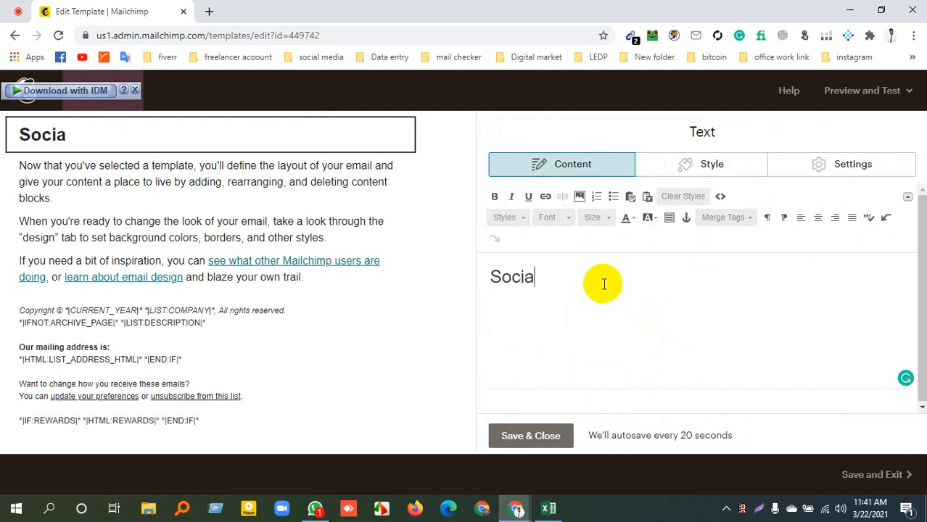
{"action": "type", "text": "l Meida"}
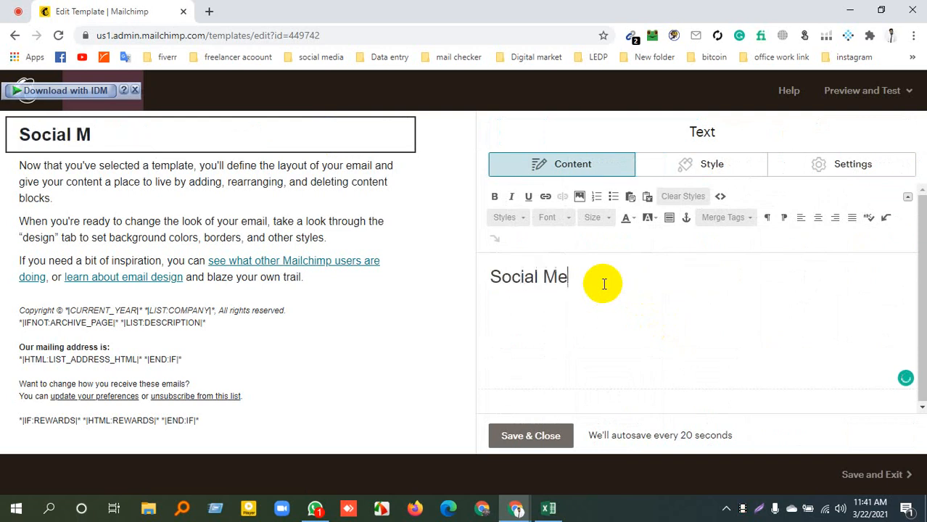
{"action": "key", "text": "BackSpace"}
{"action": "key", "text": "BackSpace"}
{"action": "key", "text": "BackSpace"}
{"action": "key", "text": "BackSpace"}
{"action": "type", "text": "dia MAek"}
{"action": "key", "text": "BackSpace"}
{"action": "key", "text": "BackSpace"}
{"action": "key", "text": "BackSpace"}
{"action": "key", "text": "BackSpace"}
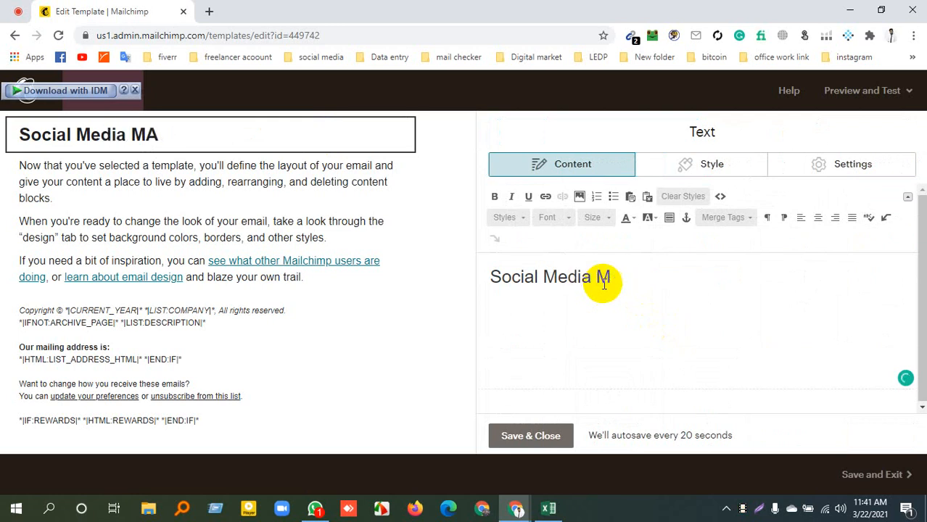
{"action": "type", "text": "Marketin"}
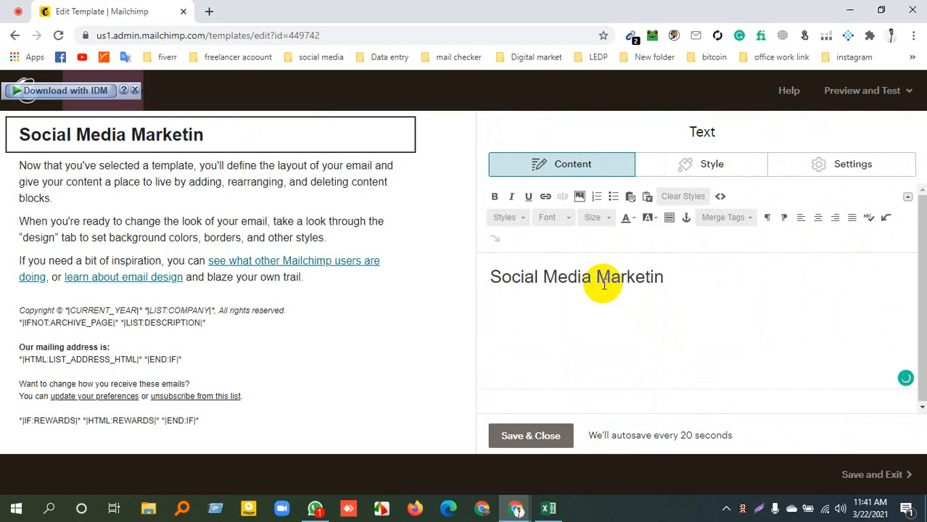
{"action": "type", "text": "g R"}
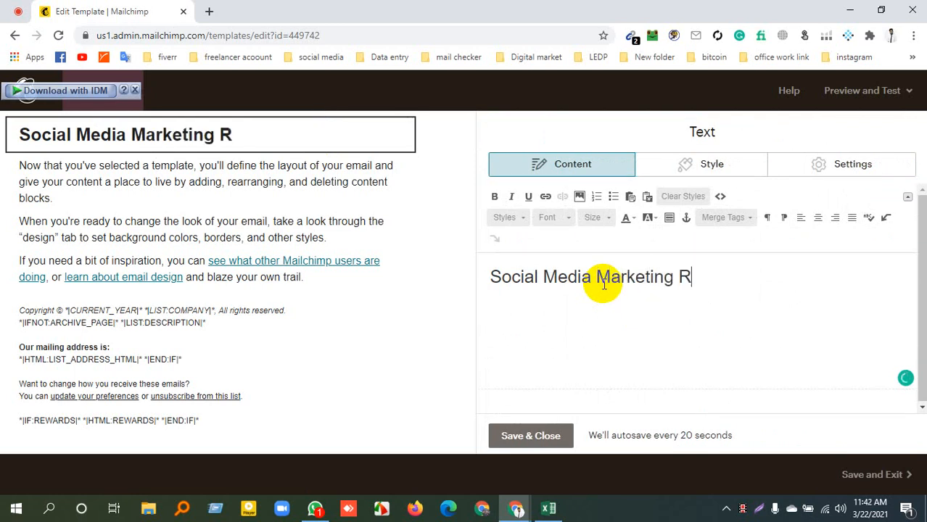
{"action": "type", "text": "ips"}
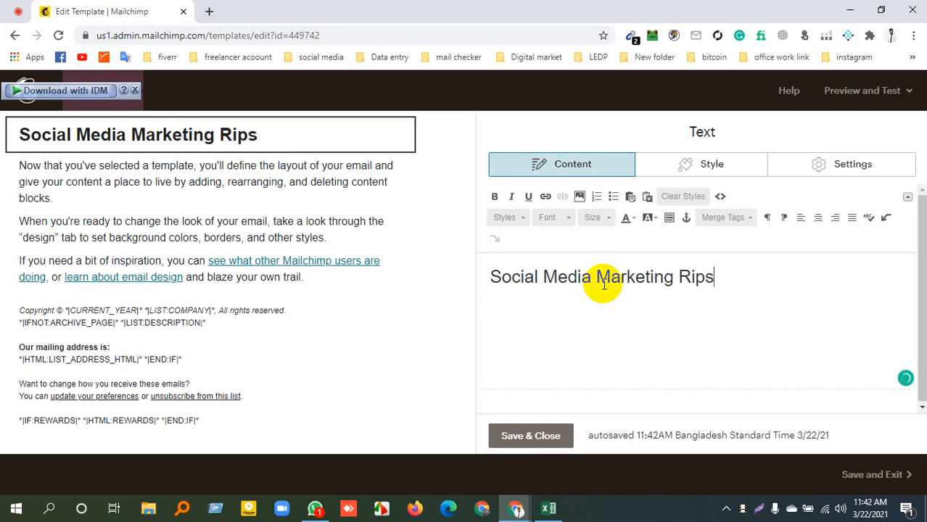
Extend the heading text to read "Social Media Marketing Tips", with a capital T in the last word
{"action": "key", "text": "BackSpace"}
{"action": "key", "text": "BackSpace"}
{"action": "key", "text": "BackSpace"}
{"action": "key", "text": "BackSpace"}
{"action": "type", "text": "ti"}
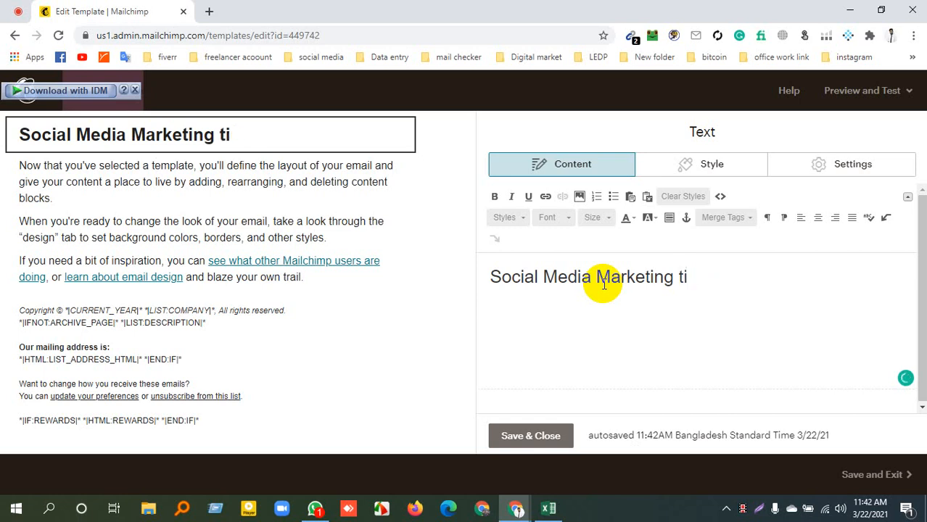
{"action": "type", "text": "ps"}
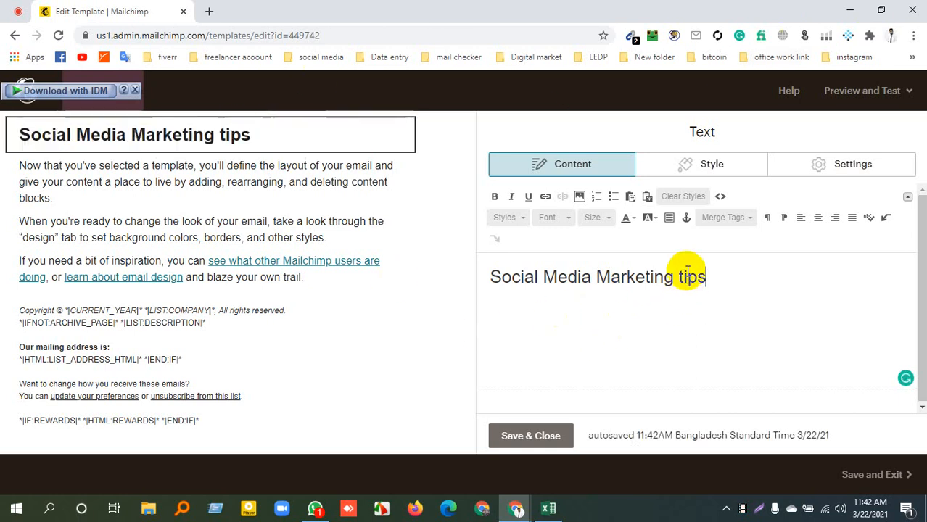
{"action": "left_click_drag", "start_coordinate": [684, 276], "coordinate": [680, 280]}
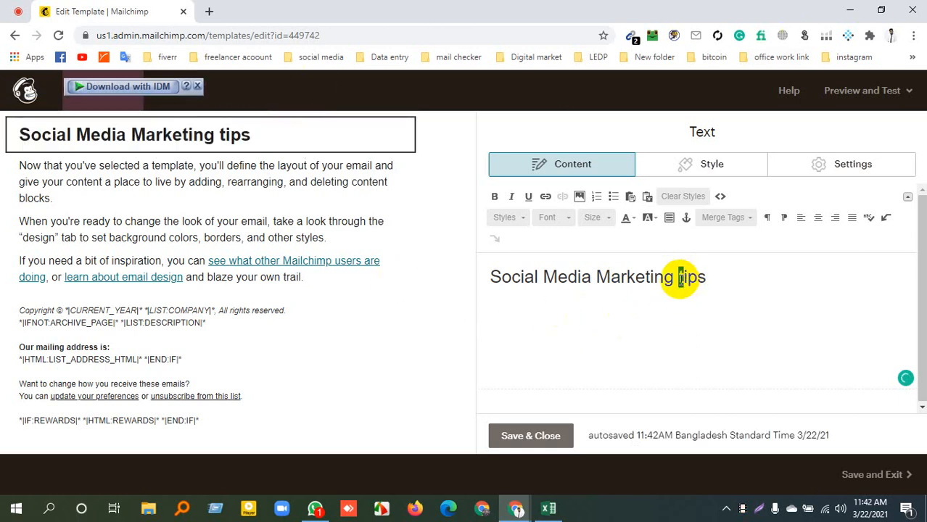
{"action": "type", "text": "T"}
{"action": "left_click", "coordinate": [708, 304]}
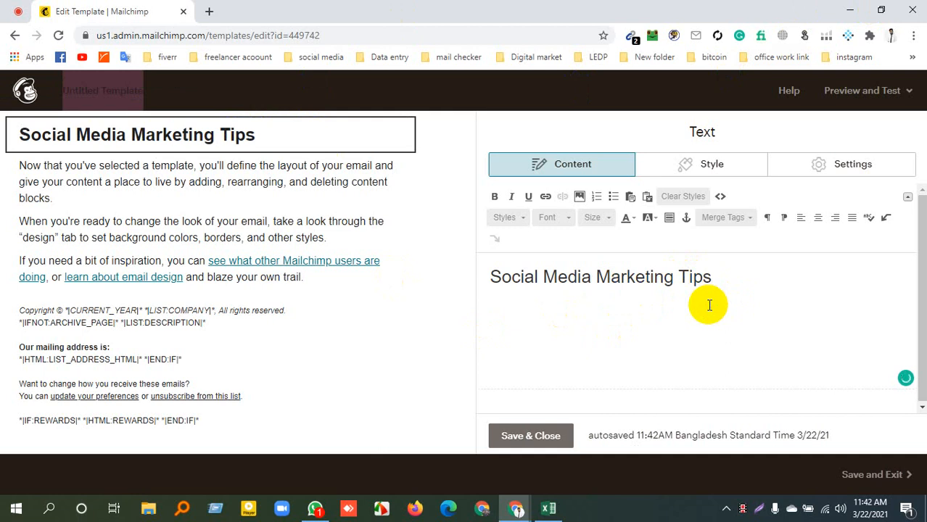
Make the whole "Social Media Marketing Tips" heading bold
{"action": "triple_click", "coordinate": [599, 278]}
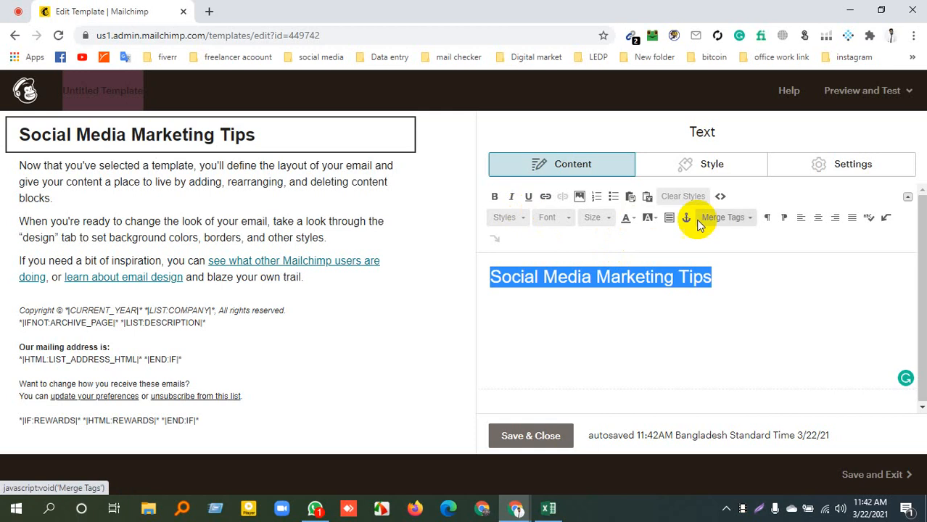
{"action": "left_click", "coordinate": [495, 198]}
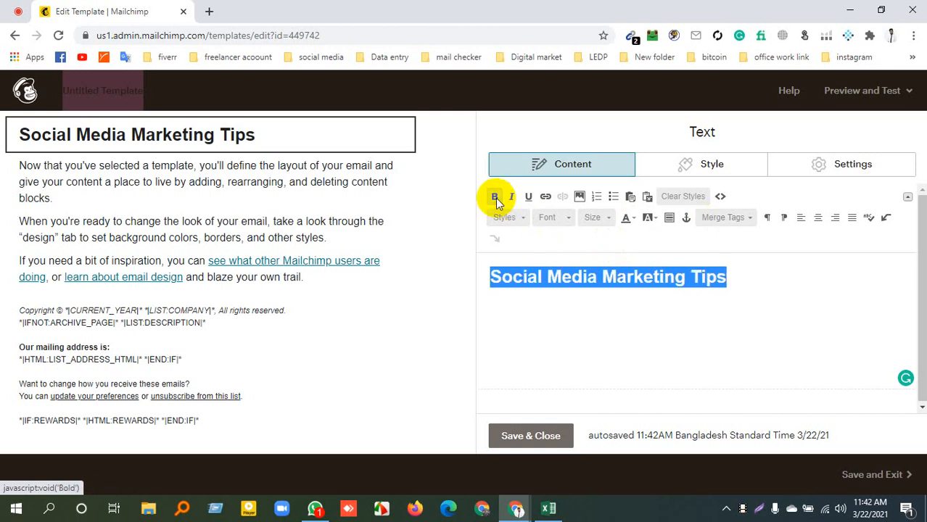
{"action": "left_click", "coordinate": [563, 316]}
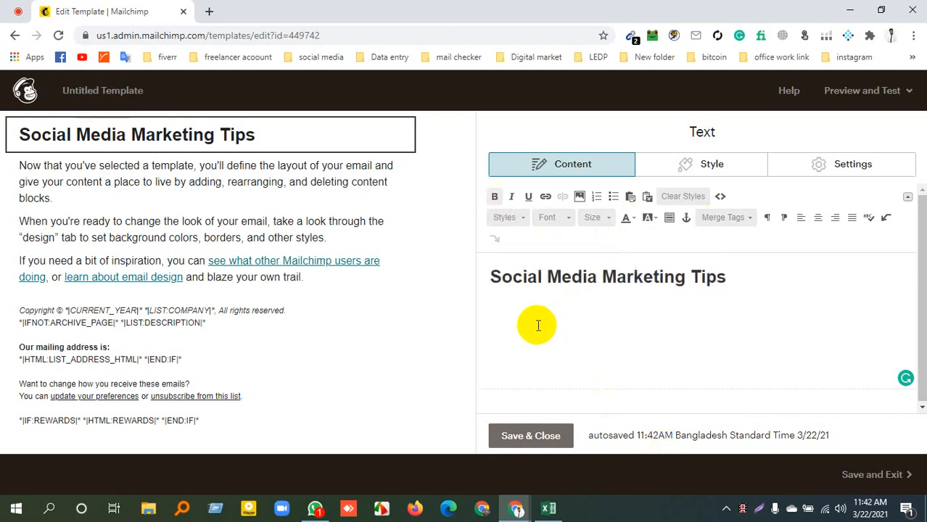
Set the font of the entire heading text to Merriweather Sans
{"action": "triple_click", "coordinate": [595, 280]}
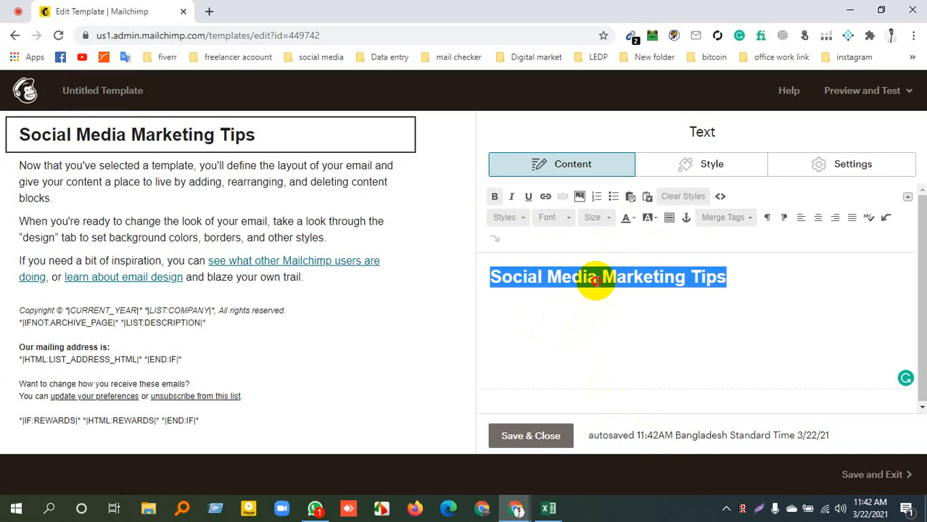
{"action": "left_click", "coordinate": [554, 220]}
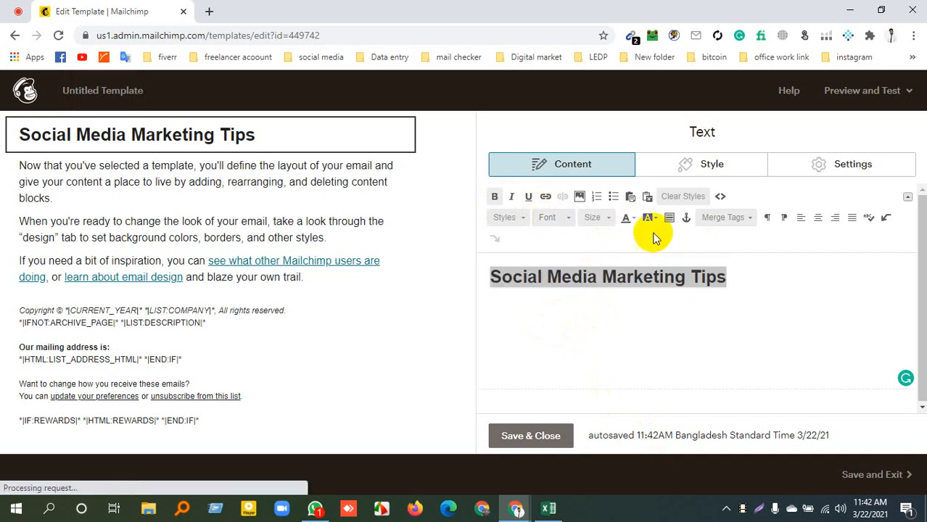
{"action": "left_click", "coordinate": [558, 222]}
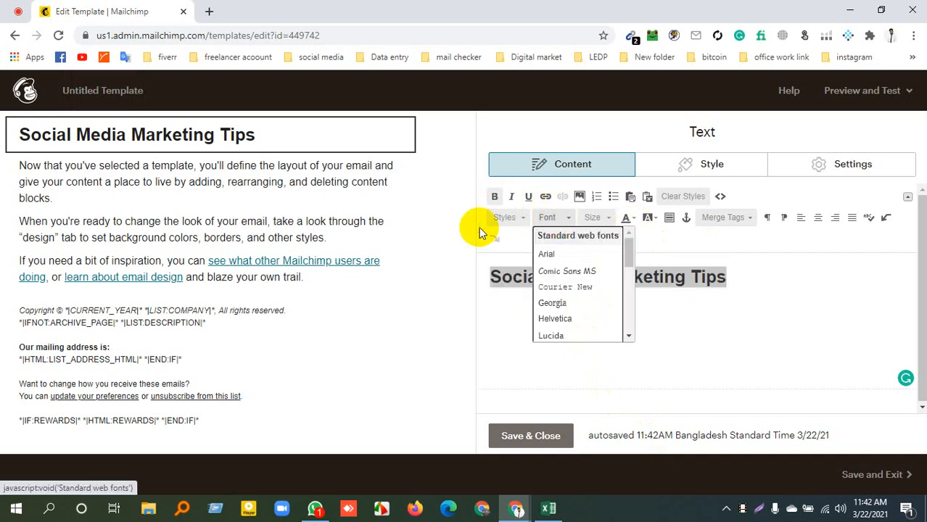
{"action": "left_click", "coordinate": [486, 232]}
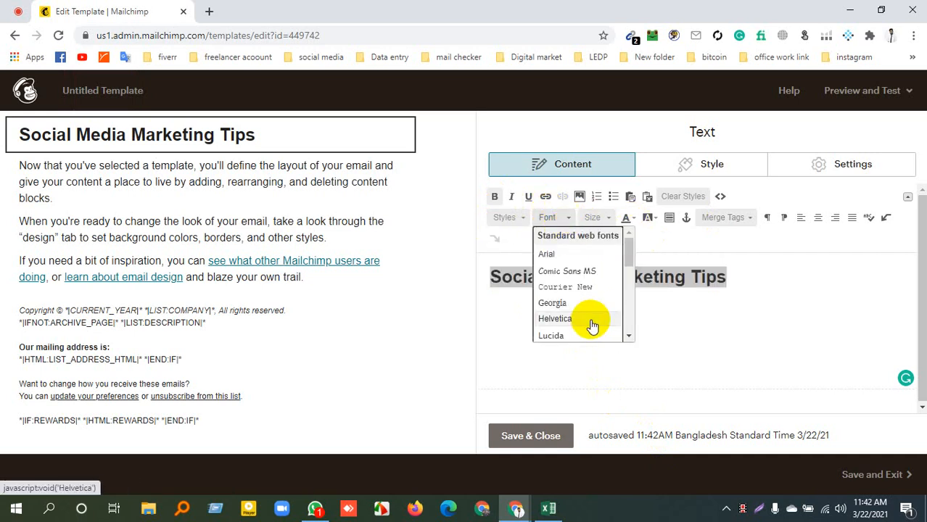
{"action": "scroll", "coordinate": [580, 290], "scroll_direction": "down", "scroll_amount": 2}
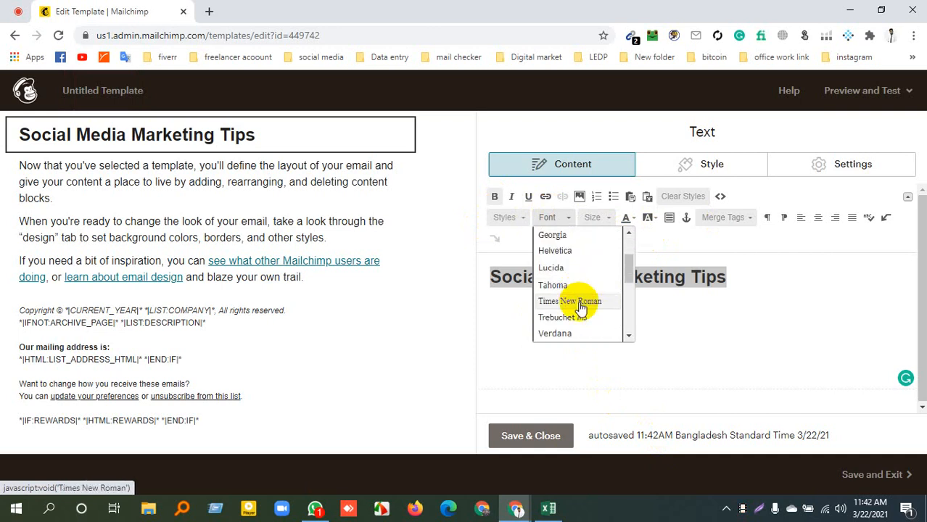
{"action": "scroll", "coordinate": [582, 303], "scroll_direction": "down", "scroll_amount": 4}
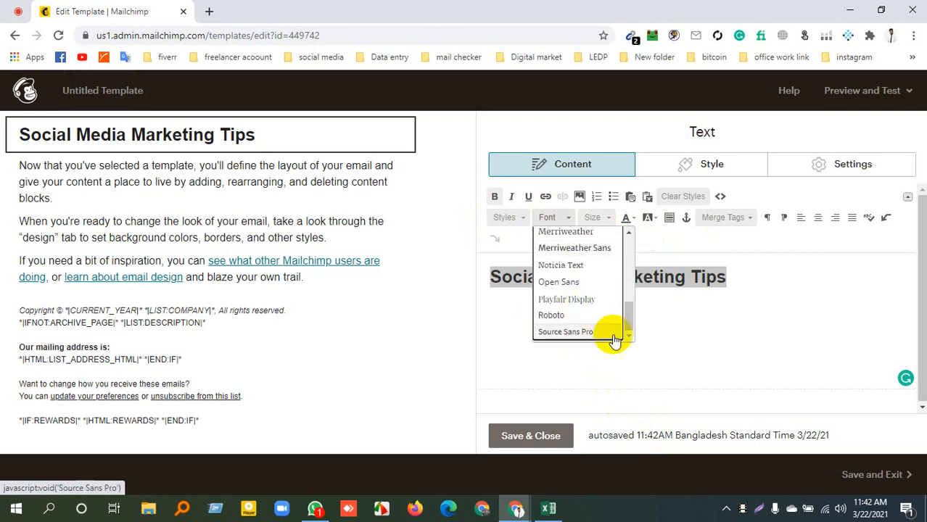
{"action": "left_click", "coordinate": [580, 249]}
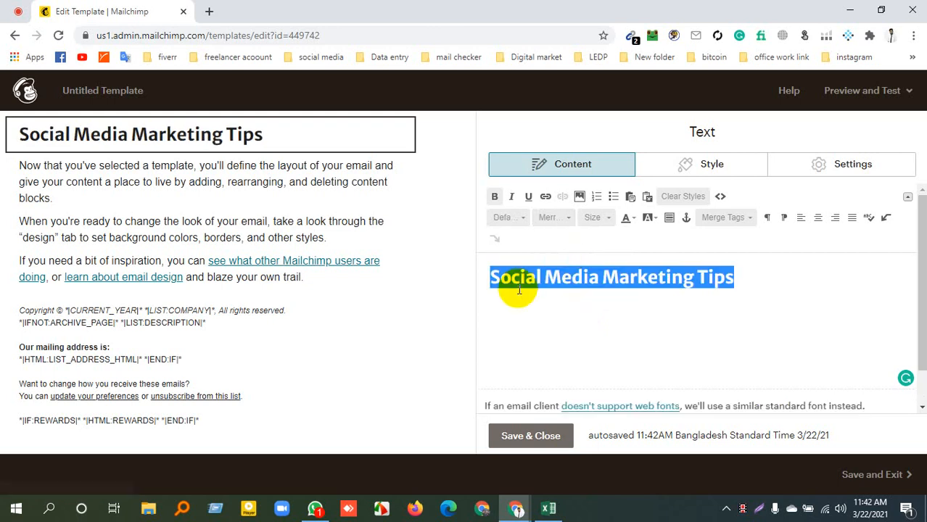
Apply the heading 1 block style to the "Social Media Marketing Tips" text
{"action": "left_click", "coordinate": [516, 218]}
{"action": "left_click", "coordinate": [516, 218]}
{"action": "left_click", "coordinate": [516, 218]}
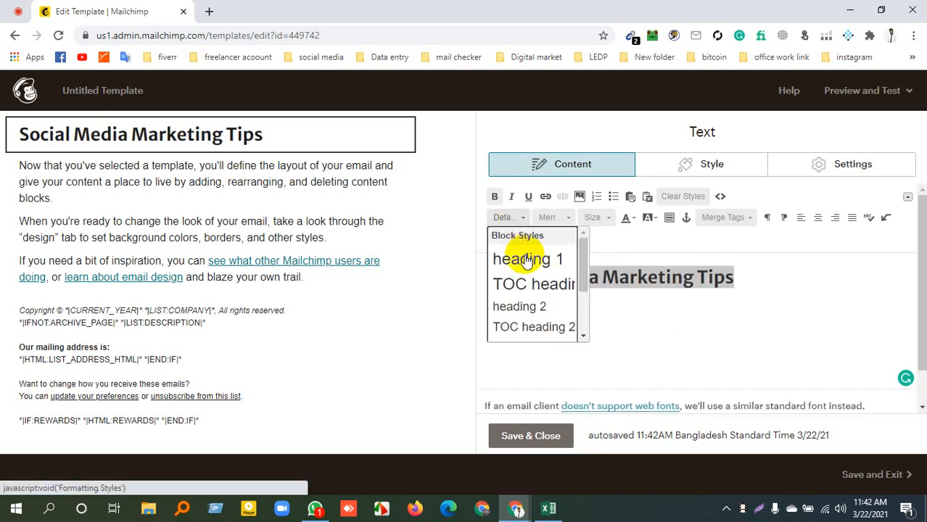
{"action": "left_click", "coordinate": [528, 273]}
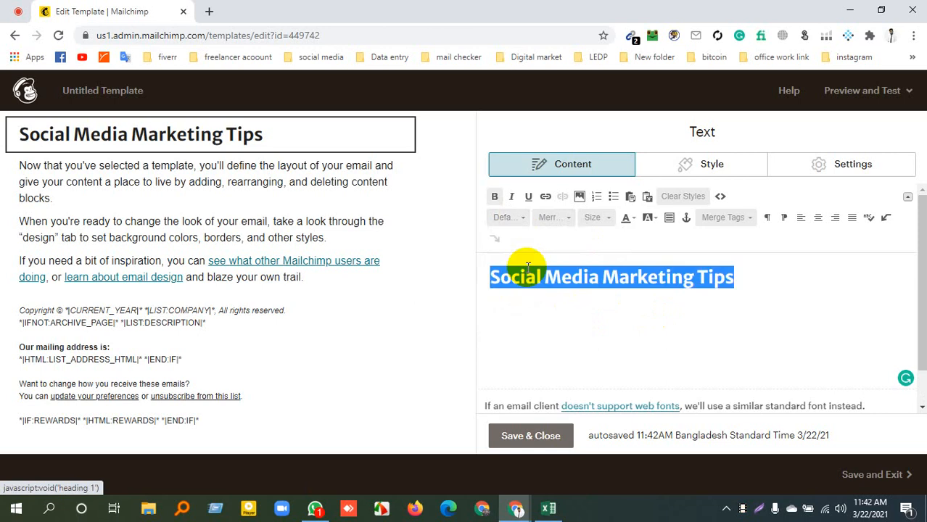
{"action": "left_click", "coordinate": [561, 303]}
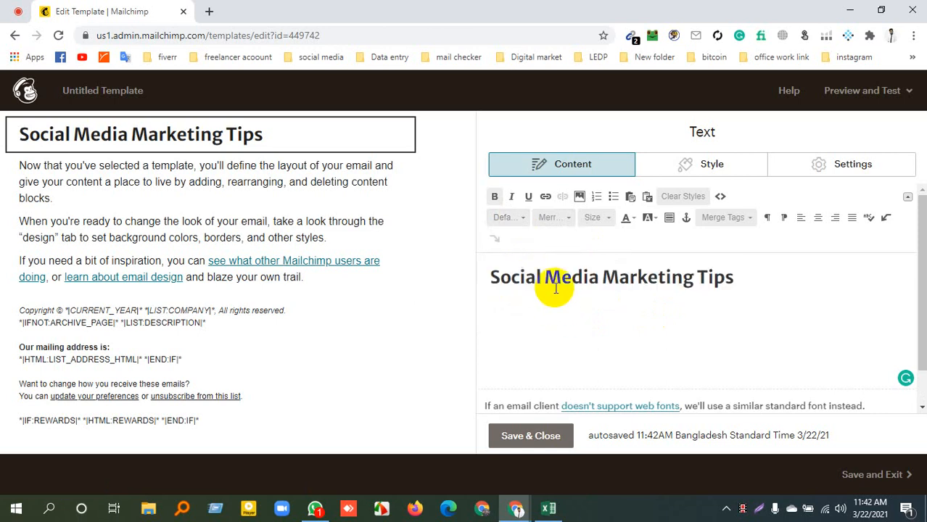
Give the heading text a yellow background color and keep the heading selected
{"action": "triple_click", "coordinate": [623, 276]}
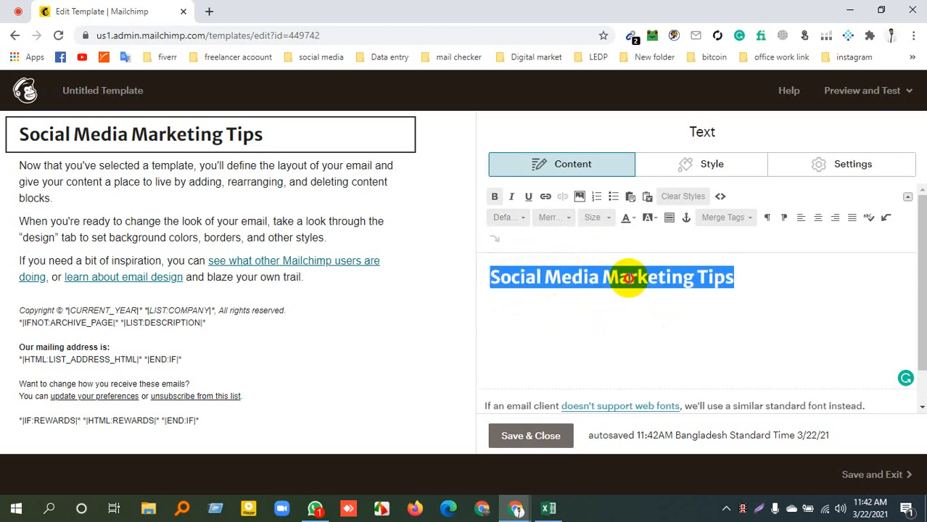
{"action": "left_click", "coordinate": [652, 219]}
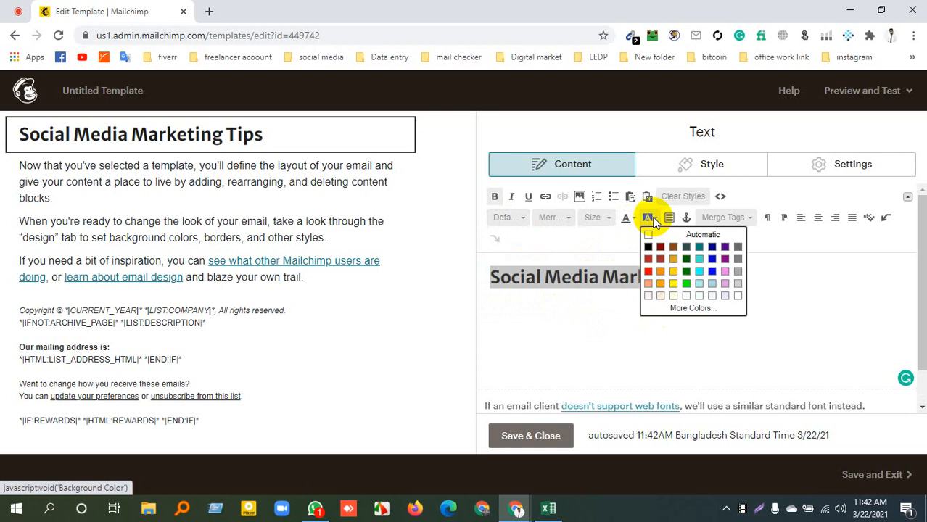
{"action": "left_click", "coordinate": [673, 282]}
{"action": "left_click", "coordinate": [644, 311]}
{"action": "triple_click", "coordinate": [584, 276]}
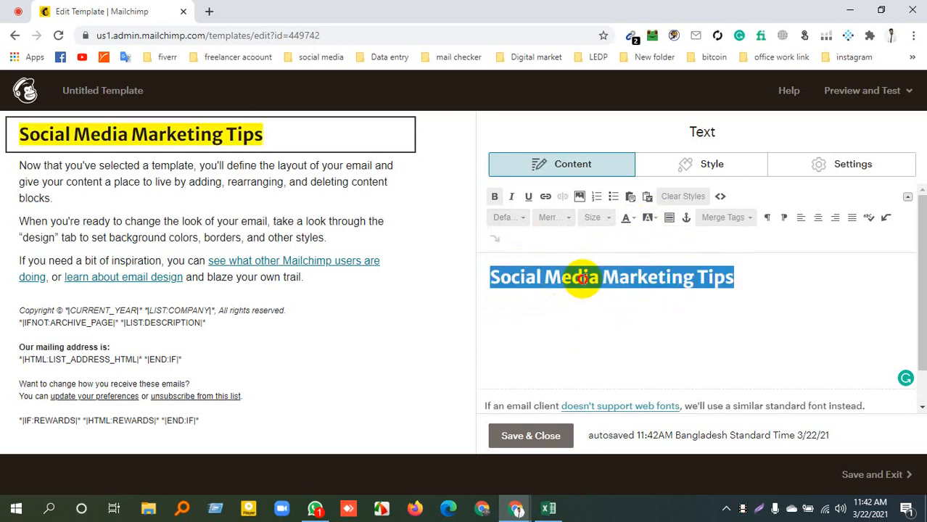
Remove the yellow background from the "Social Media Marketing Tips" heading and set its text color to gold
{"action": "left_click", "coordinate": [651, 219]}
{"action": "left_click", "coordinate": [652, 233]}
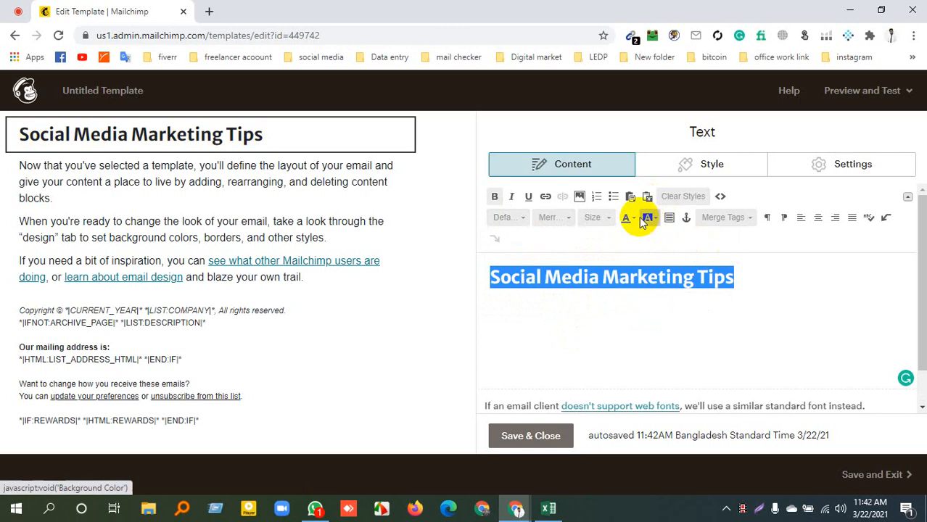
{"action": "left_click", "coordinate": [635, 217]}
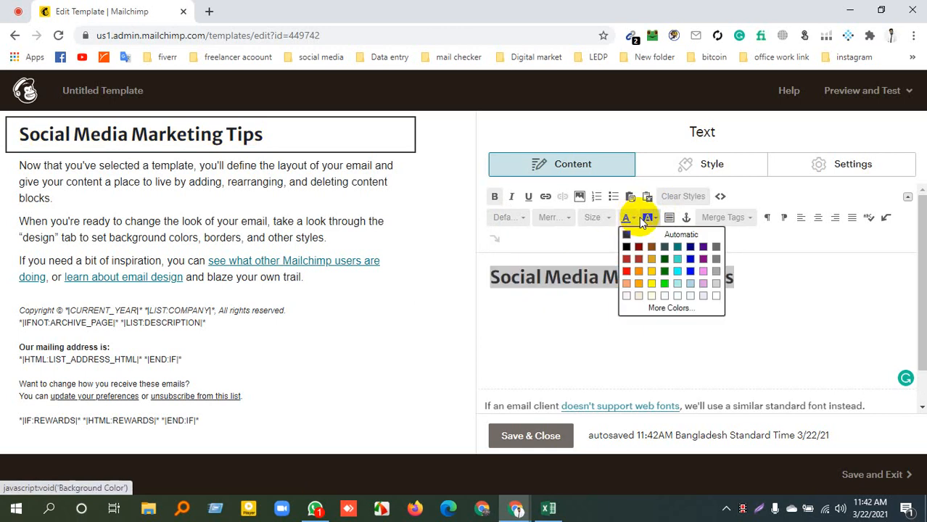
{"action": "left_click", "coordinate": [650, 281]}
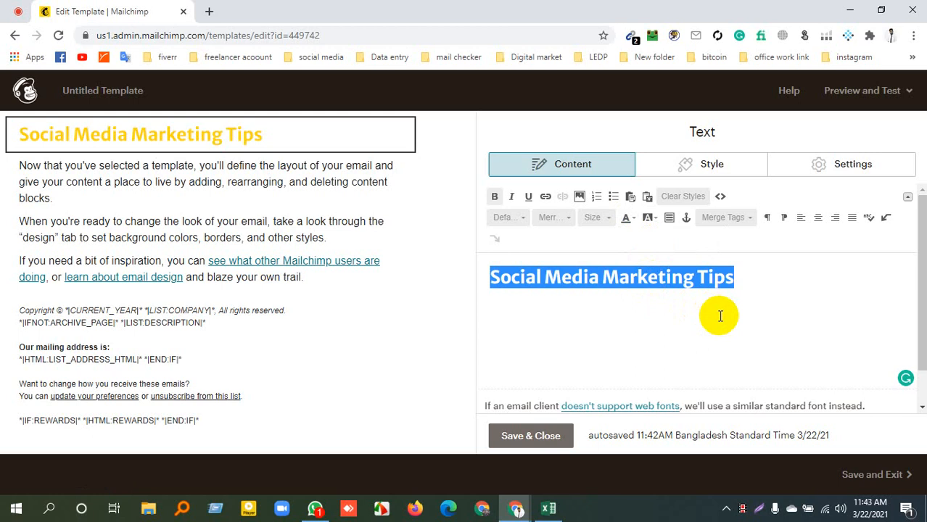
{"action": "left_click", "coordinate": [621, 281]}
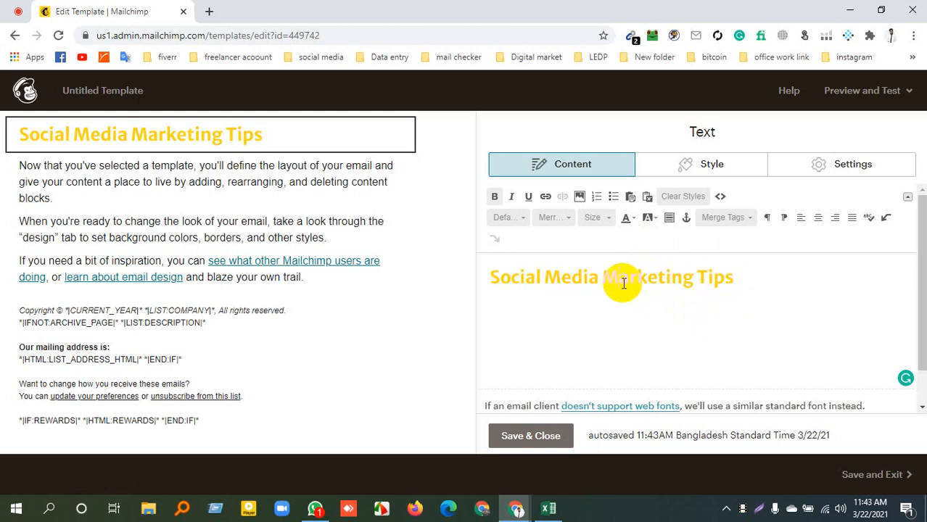
{"action": "triple_click", "coordinate": [598, 276]}
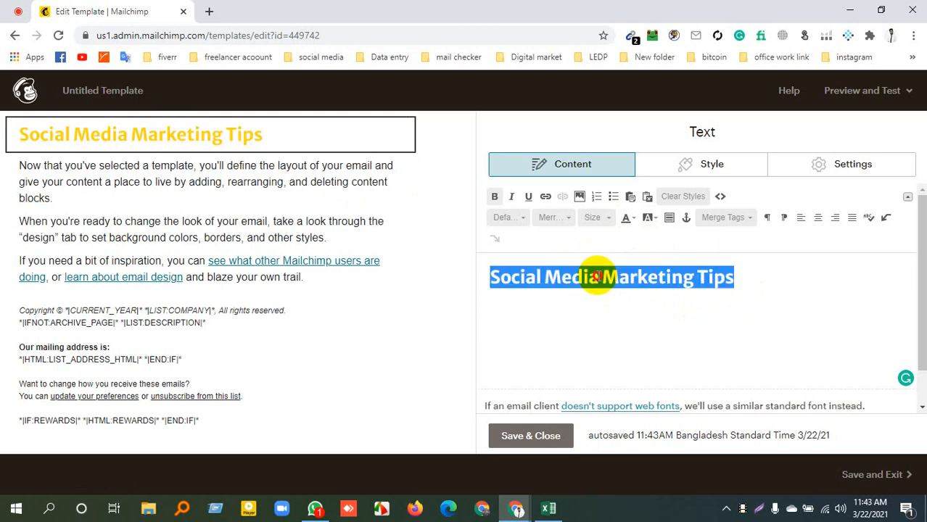
{"action": "left_click", "coordinate": [545, 197]}
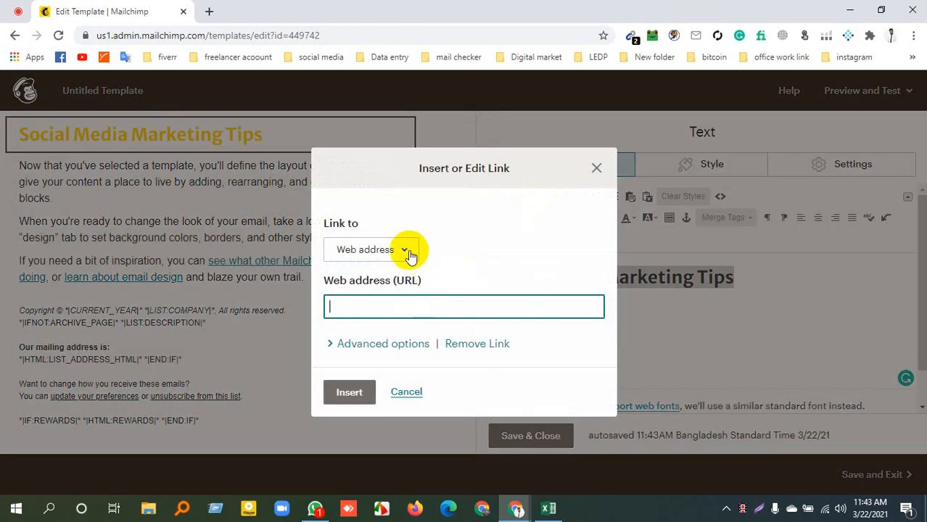
{"action": "left_click", "coordinate": [406, 250]}
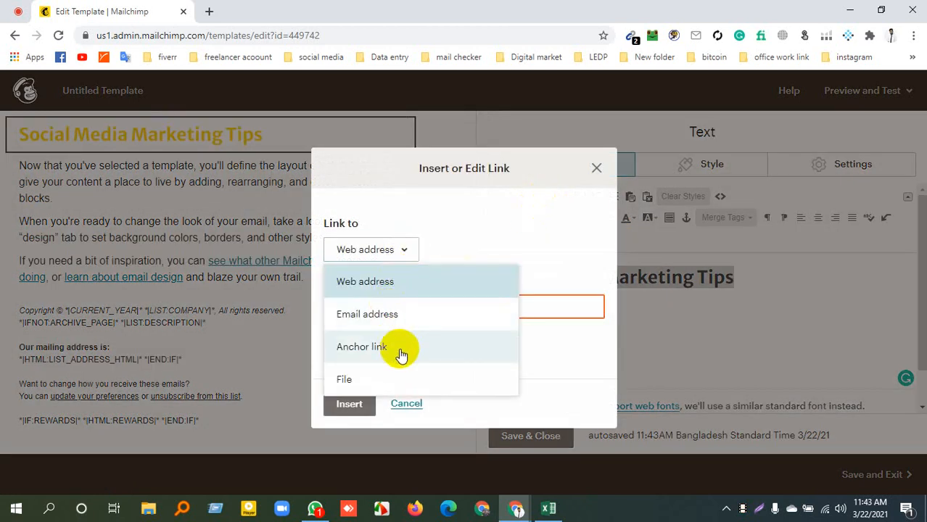
{"action": "left_click", "coordinate": [596, 168]}
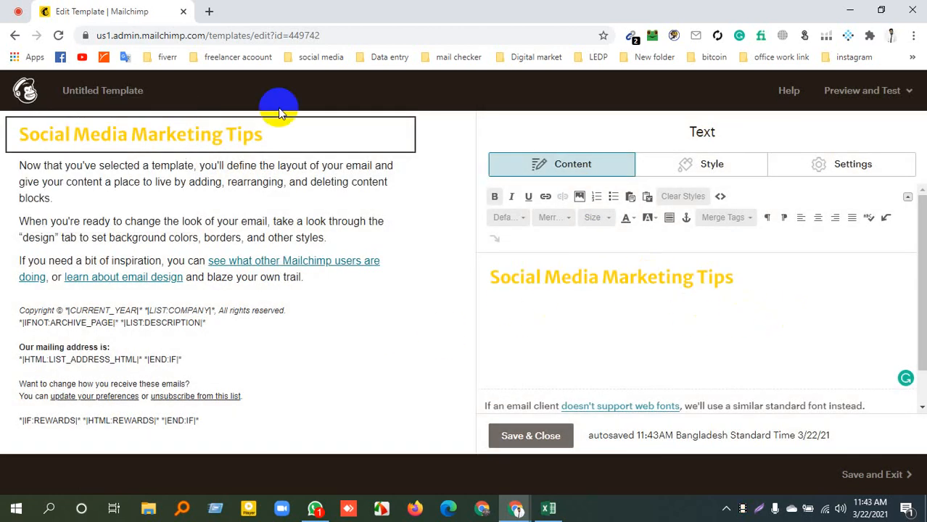
Save and close the heading block, then open the body text block, select its paragraphs, and save and close it
{"action": "left_click", "coordinate": [517, 436]}
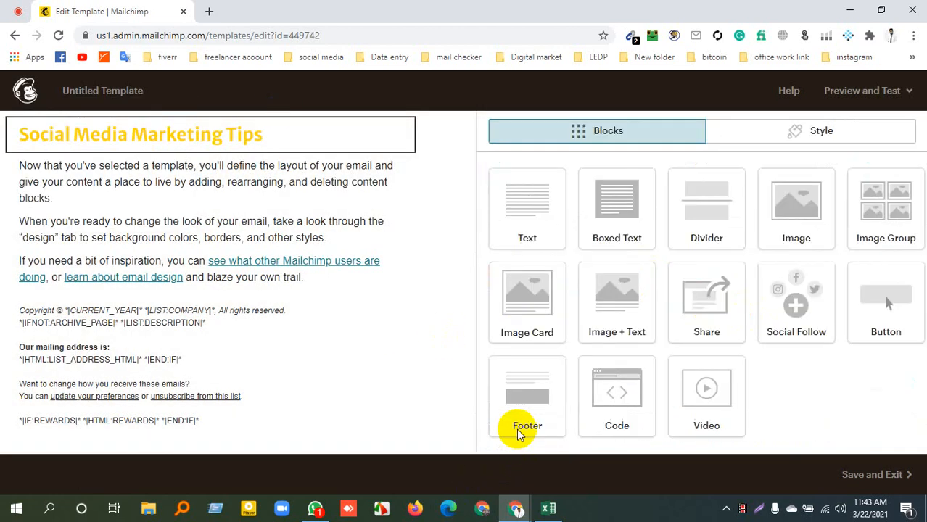
{"action": "mouse_move", "coordinate": [109, 196]}
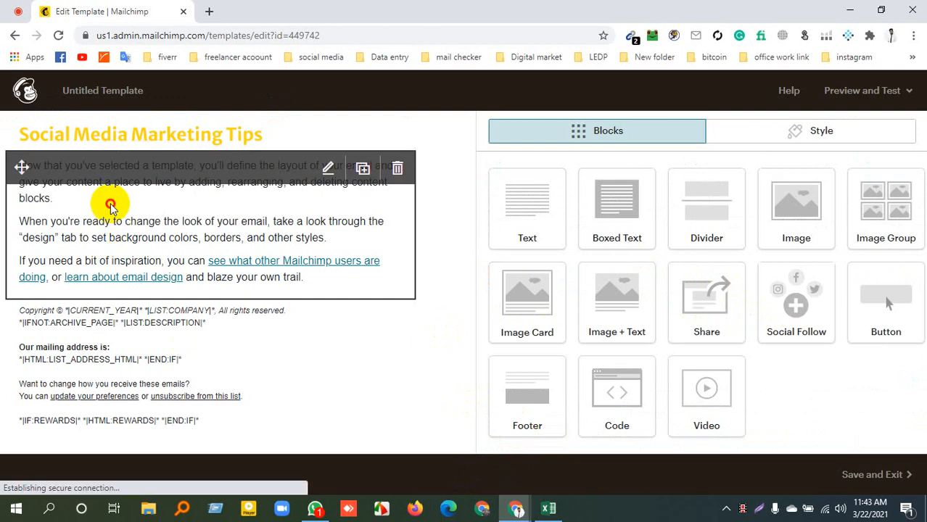
{"action": "left_click", "coordinate": [110, 208]}
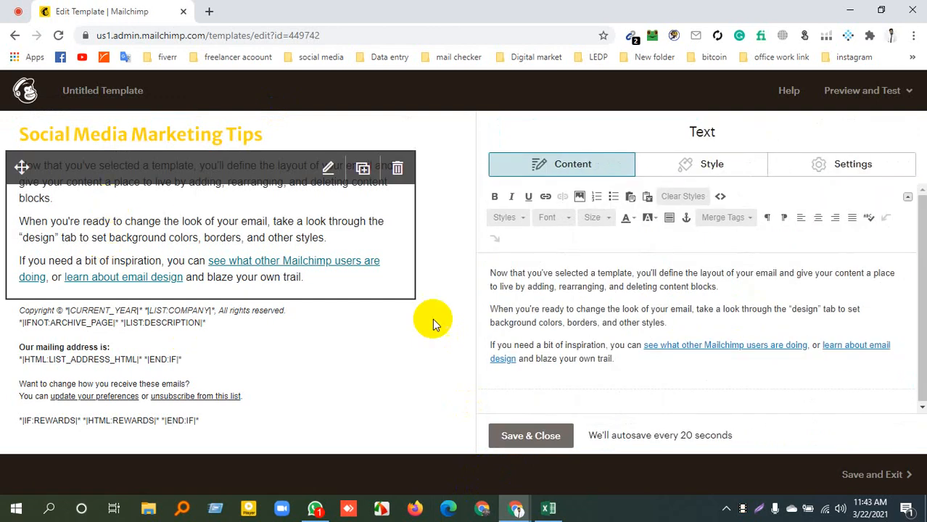
{"action": "left_click_drag", "start_coordinate": [491, 275], "coordinate": [619, 364]}
{"action": "left_click", "coordinate": [209, 209]}
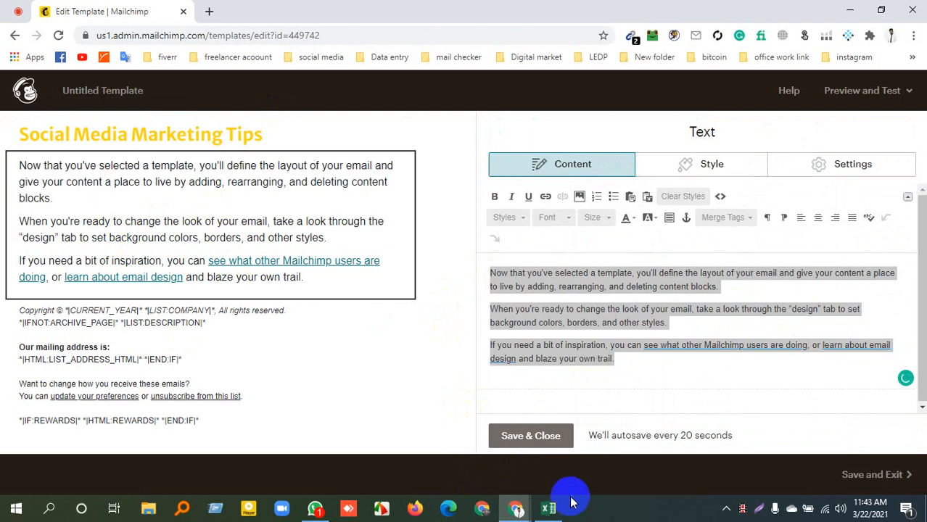
{"action": "left_click", "coordinate": [531, 443]}
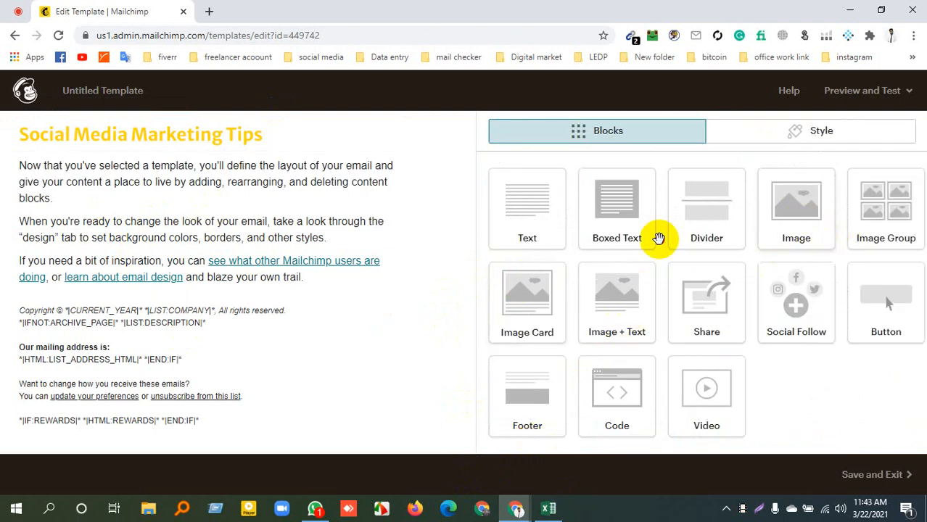
{"action": "left_click_drag", "start_coordinate": [243, 248], "coordinate": [213, 211]}
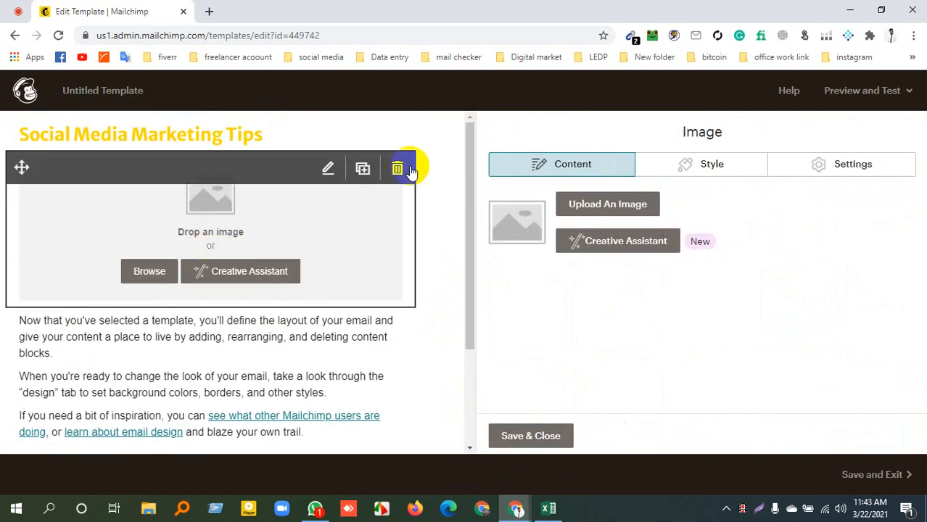
{"action": "left_click", "coordinate": [397, 165]}
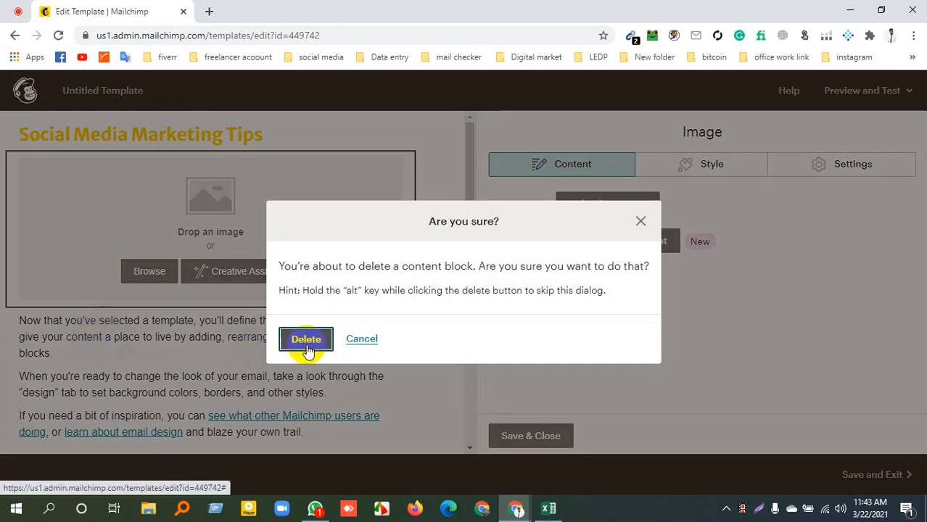
{"action": "left_click", "coordinate": [306, 340]}
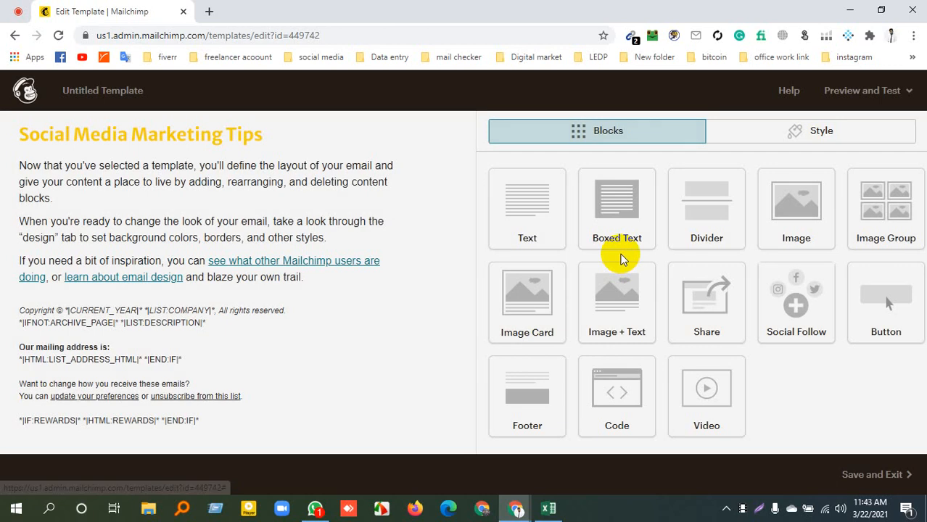
Add an image block between the heading and the body text and insert the "9 Social Media Tips" picture from My Files
{"action": "left_click", "coordinate": [172, 200]}
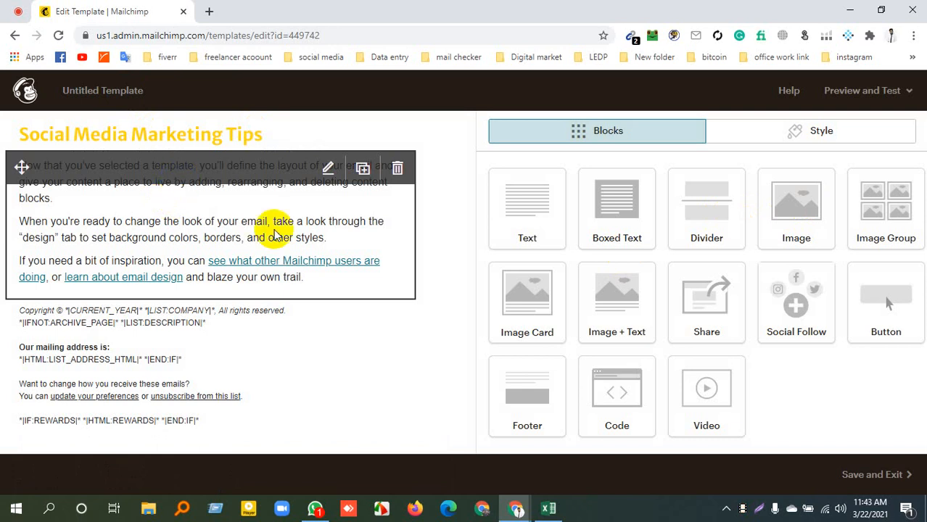
{"action": "left_click_drag", "start_coordinate": [792, 201], "coordinate": [88, 156]}
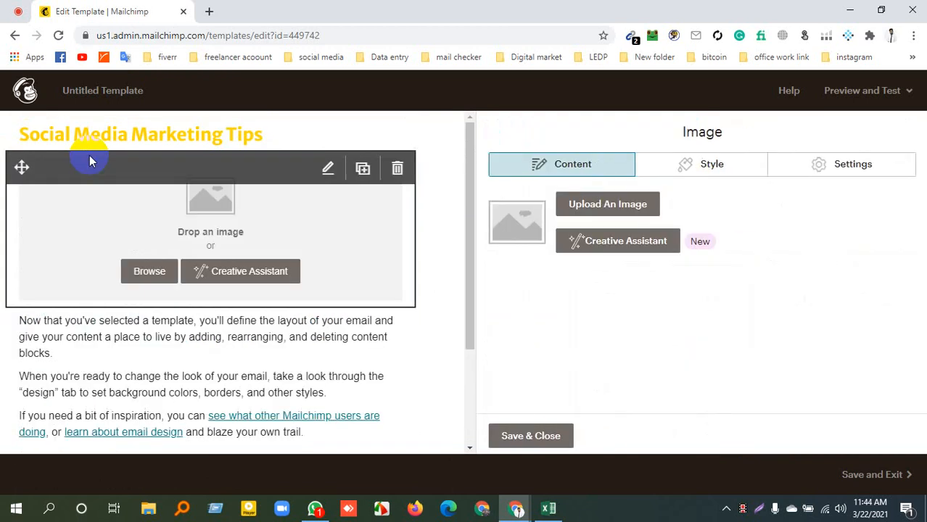
{"action": "left_click", "coordinate": [141, 274]}
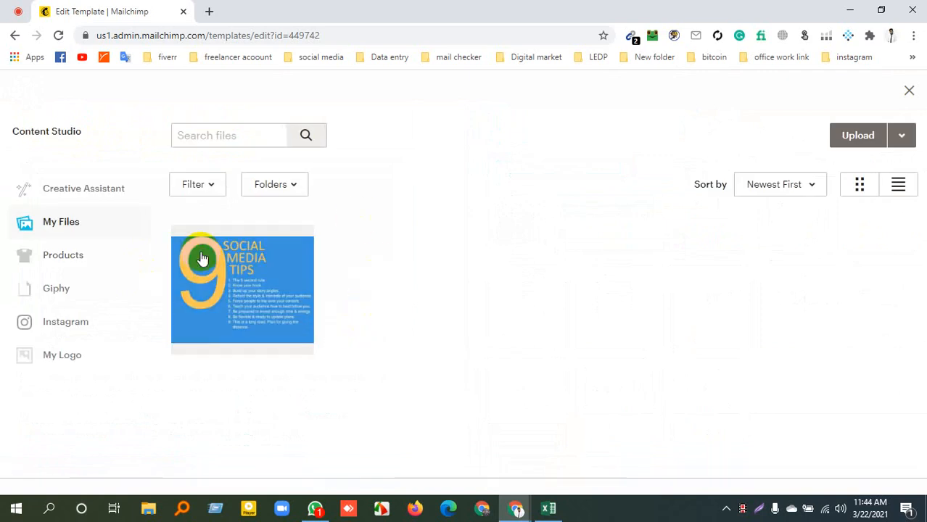
{"action": "left_click", "coordinate": [283, 305]}
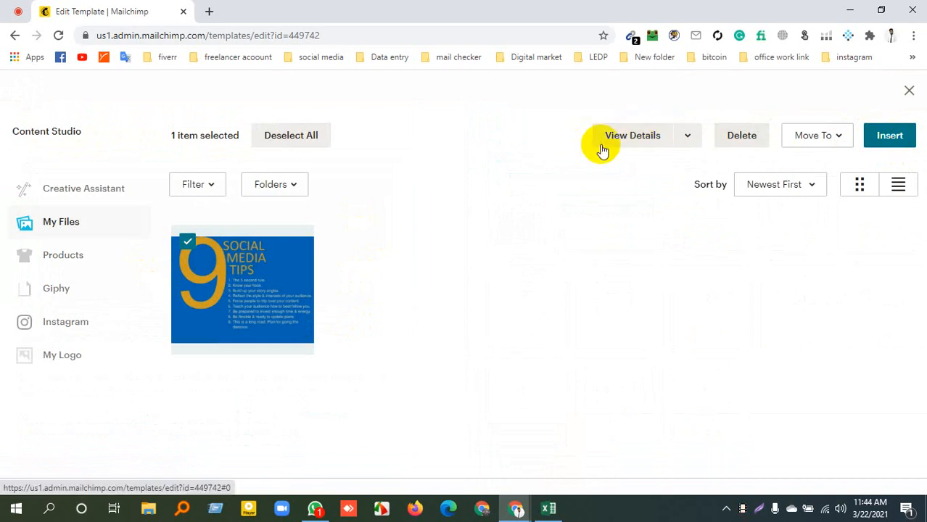
{"action": "left_click", "coordinate": [889, 142]}
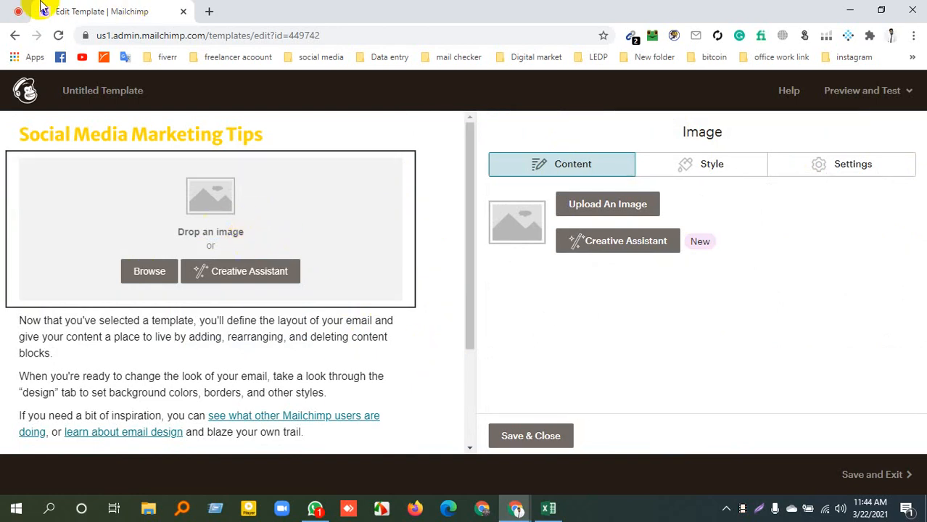
{"action": "left_click", "coordinate": [19, 9]}
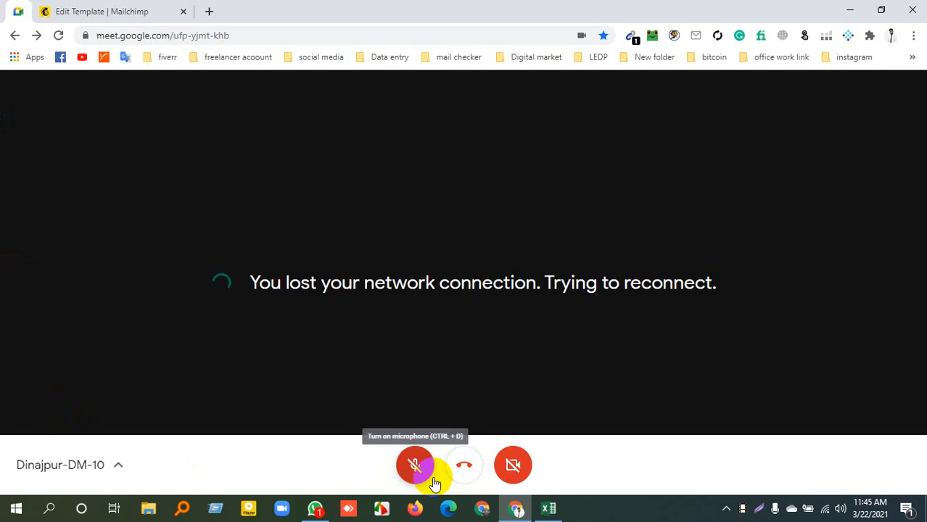
{"action": "left_click", "coordinate": [158, 9]}
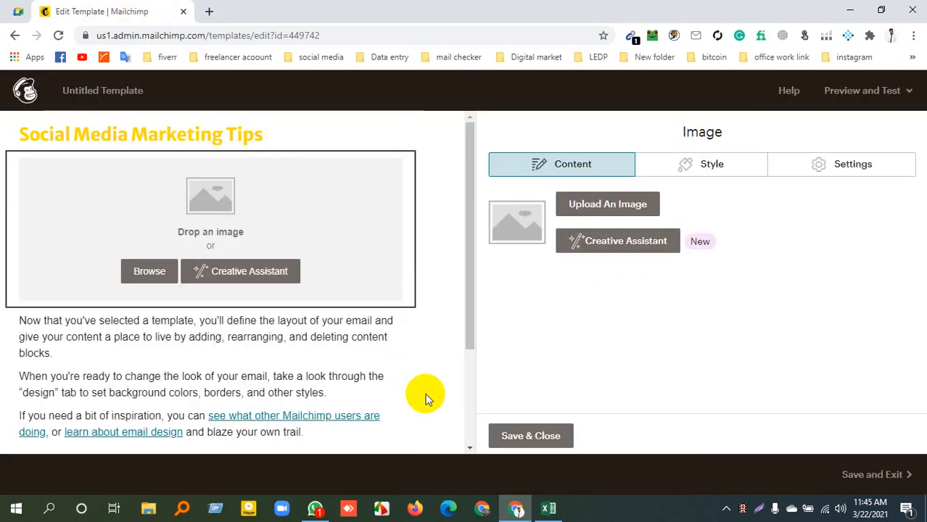
{"action": "scroll", "coordinate": [251, 390], "scroll_direction": "down", "scroll_amount": 3}
{"action": "scroll", "coordinate": [252, 390], "scroll_direction": "up", "scroll_amount": 3}
Switch to the Google Meet call, present the entire screen, turn on the microphone and hide the sharing notice
{"action": "left_click", "coordinate": [11, 10]}
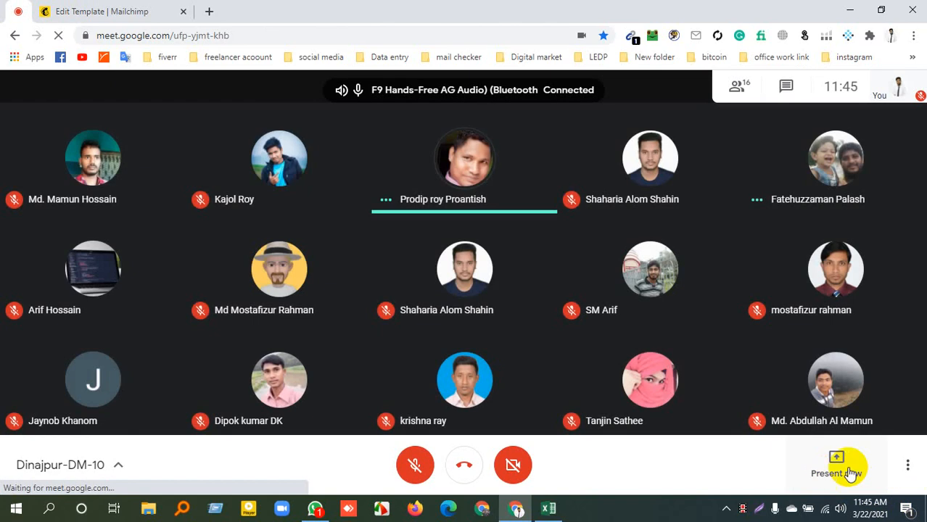
{"action": "left_click", "coordinate": [817, 462]}
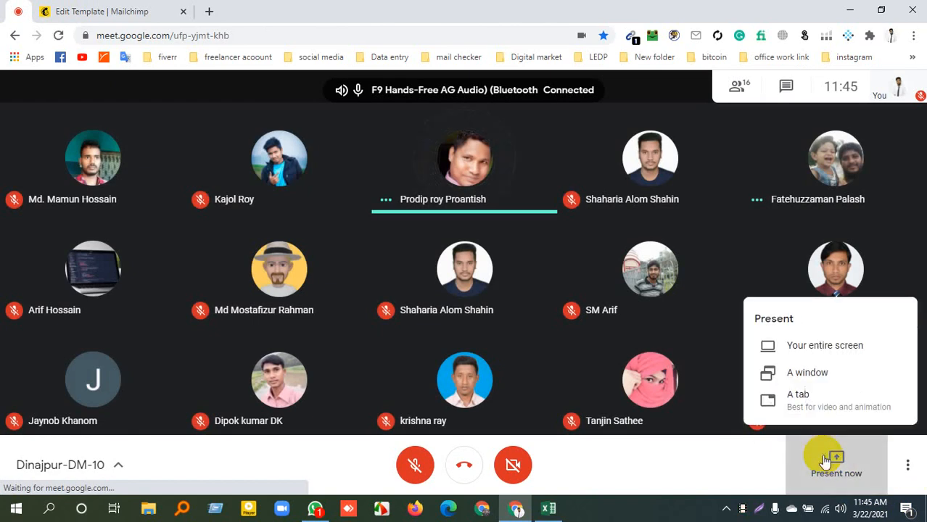
{"action": "left_click", "coordinate": [814, 346]}
{"action": "left_click", "coordinate": [392, 192]}
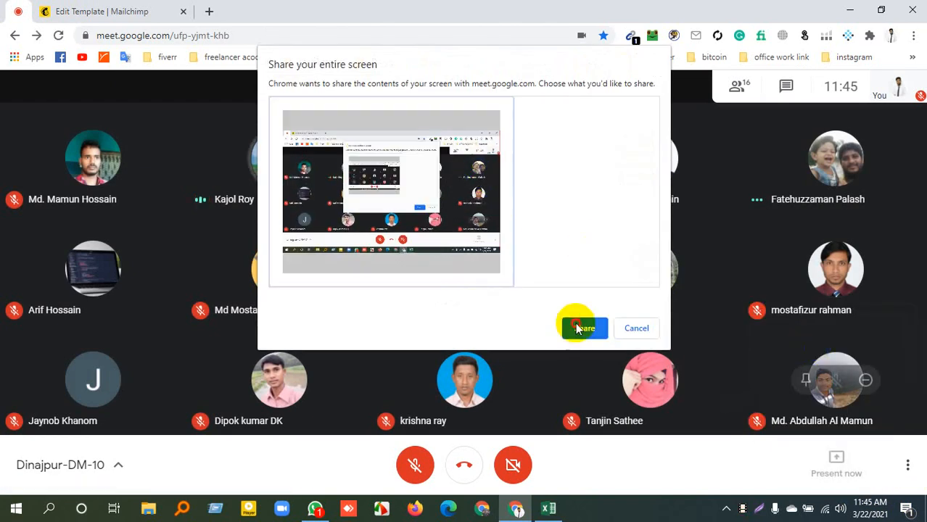
{"action": "left_click", "coordinate": [584, 327]}
{"action": "left_click", "coordinate": [427, 464]}
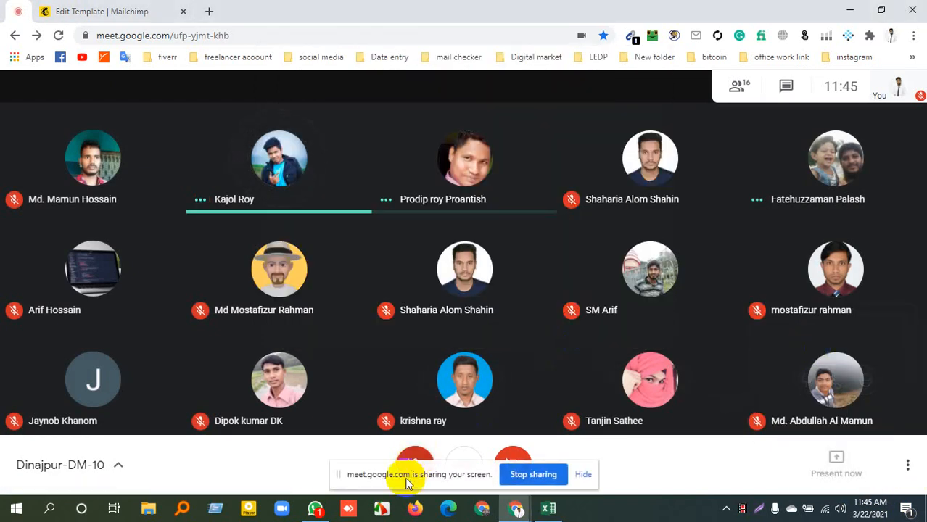
{"action": "left_click", "coordinate": [579, 479]}
Switch back to the Mailchimp template and look over the inserted image and the text below it
{"action": "left_click", "coordinate": [158, 9]}
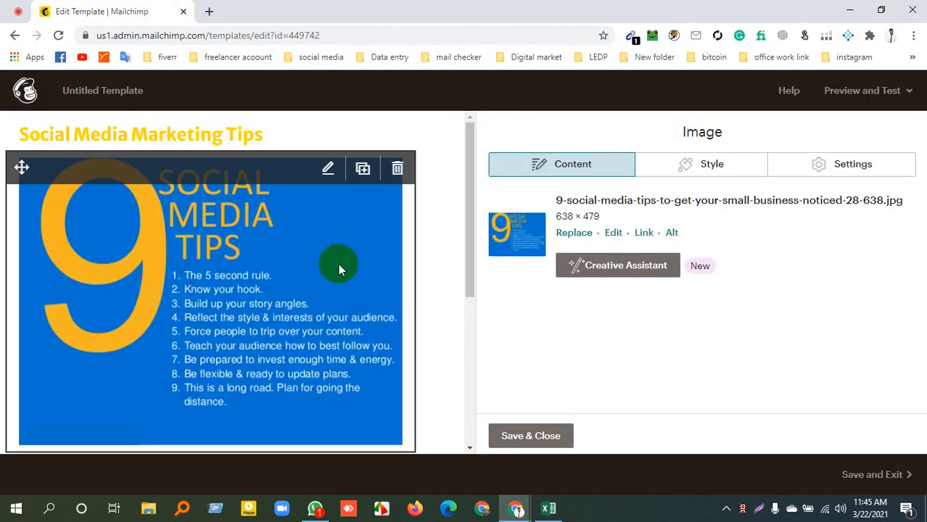
{"action": "scroll", "coordinate": [370, 251], "scroll_direction": "down", "scroll_amount": 3}
{"action": "mouse_move", "coordinate": [372, 253]}
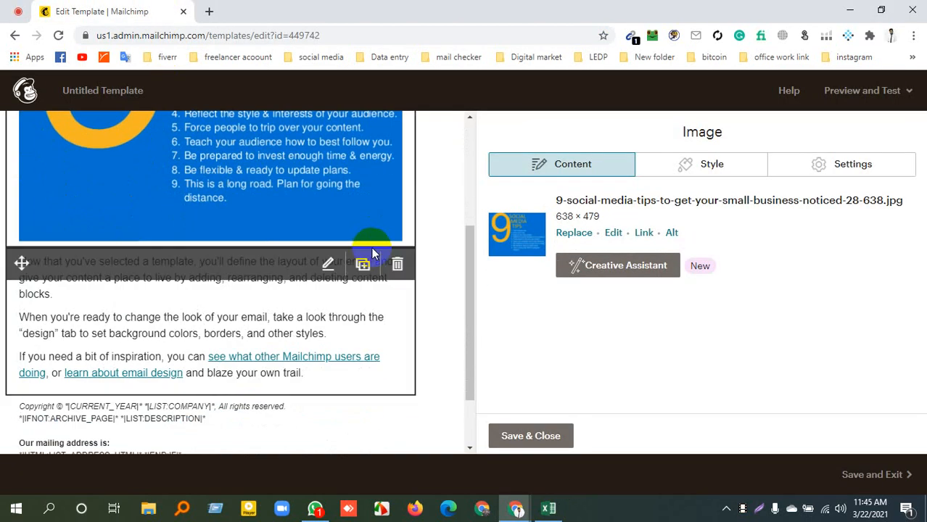
{"action": "left_click", "coordinate": [18, 11]}
{"action": "left_click", "coordinate": [105, 8]}
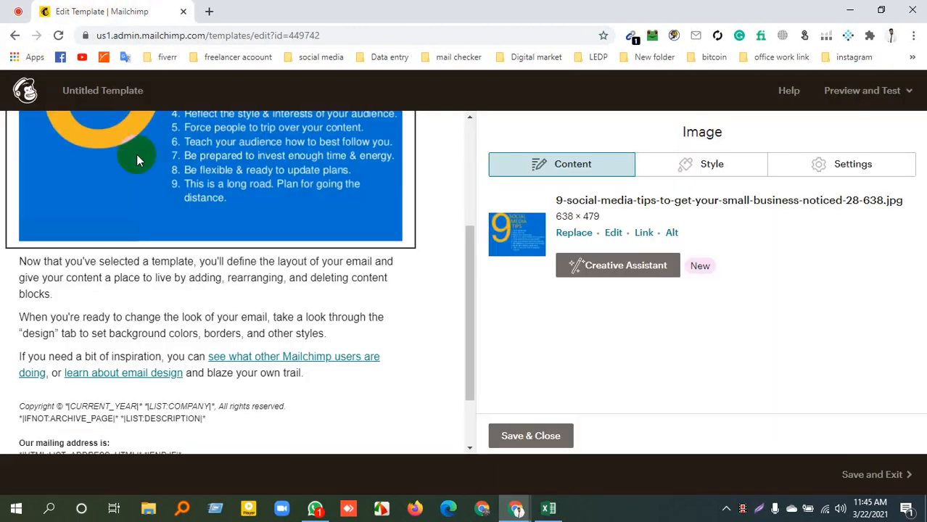
{"action": "scroll", "coordinate": [240, 274], "scroll_direction": "up", "scroll_amount": 3}
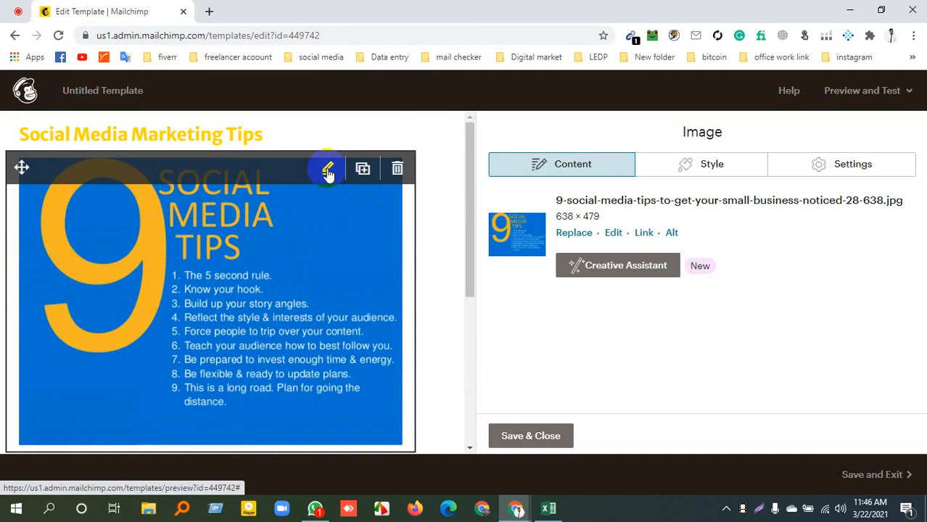
{"action": "scroll", "coordinate": [290, 232], "scroll_direction": "down", "scroll_amount": 3}
{"action": "scroll", "coordinate": [259, 290], "scroll_direction": "up", "scroll_amount": 3}
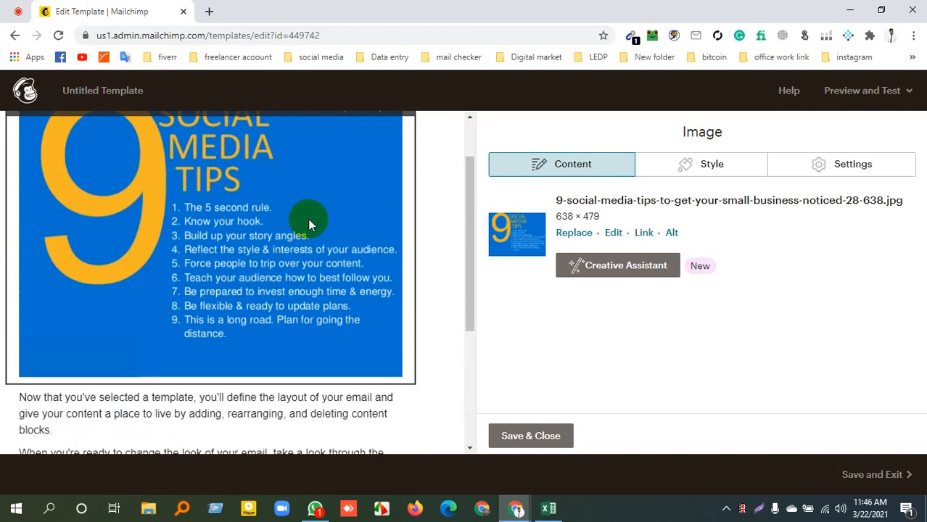
{"action": "scroll", "coordinate": [308, 225], "scroll_direction": "up", "scroll_amount": 1}
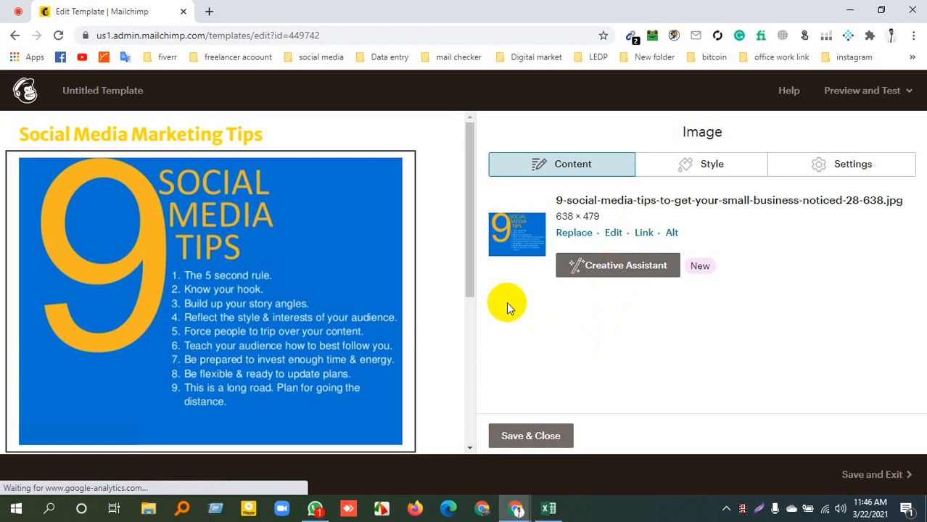
Try the 16:9, 4:3 and Square crops on the image in the image editor and close it without saving
{"action": "left_click", "coordinate": [650, 264]}
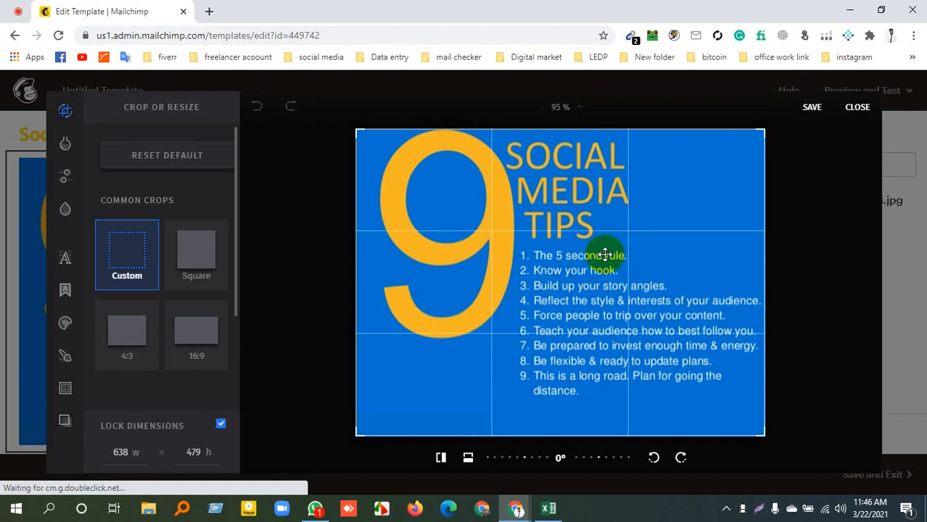
{"action": "left_click", "coordinate": [206, 338]}
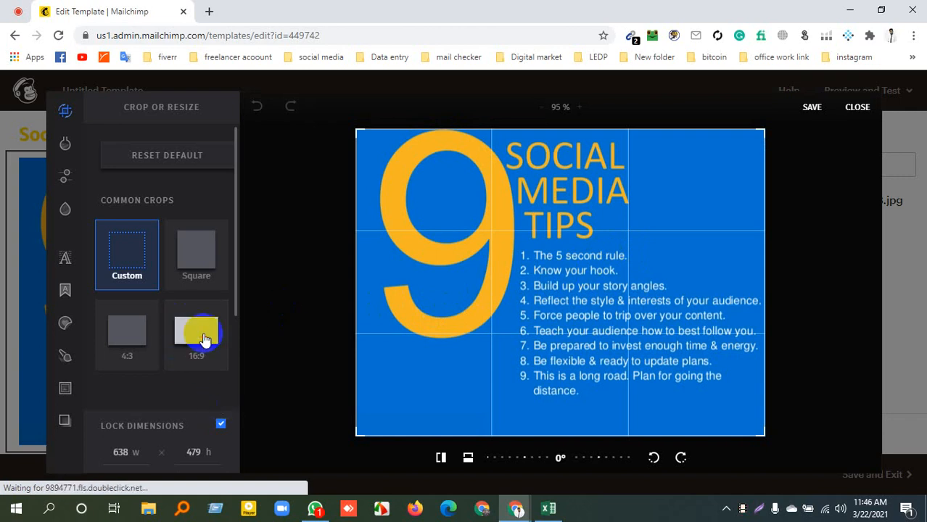
{"action": "left_click_drag", "start_coordinate": [644, 294], "coordinate": [636, 260]}
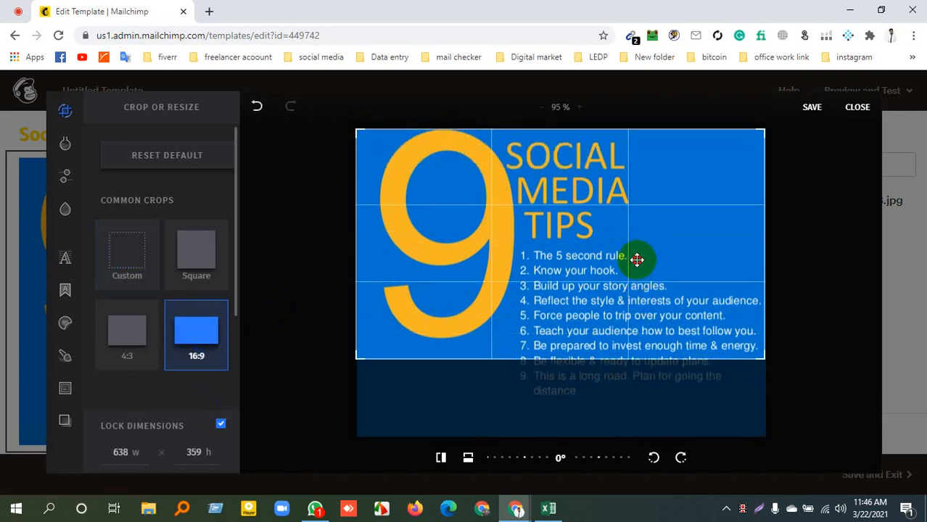
{"action": "left_click", "coordinate": [128, 346]}
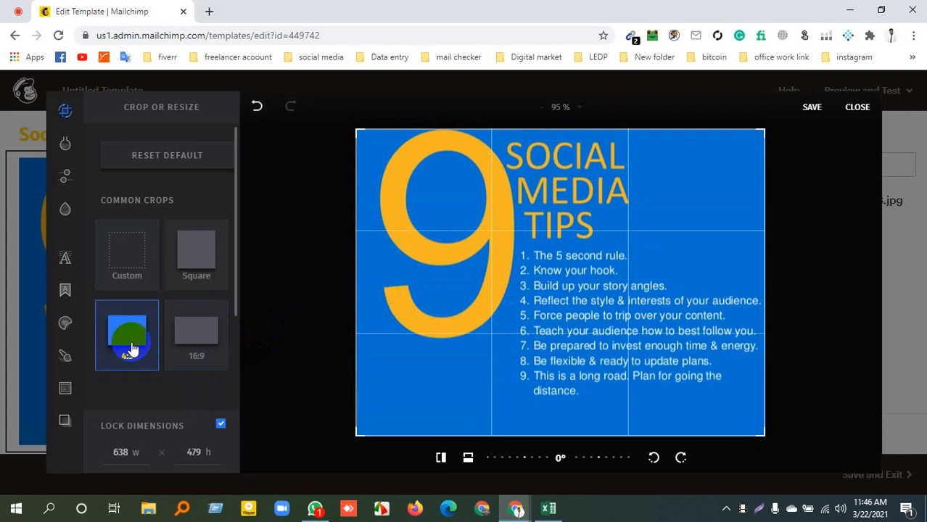
{"action": "left_click", "coordinate": [202, 255]}
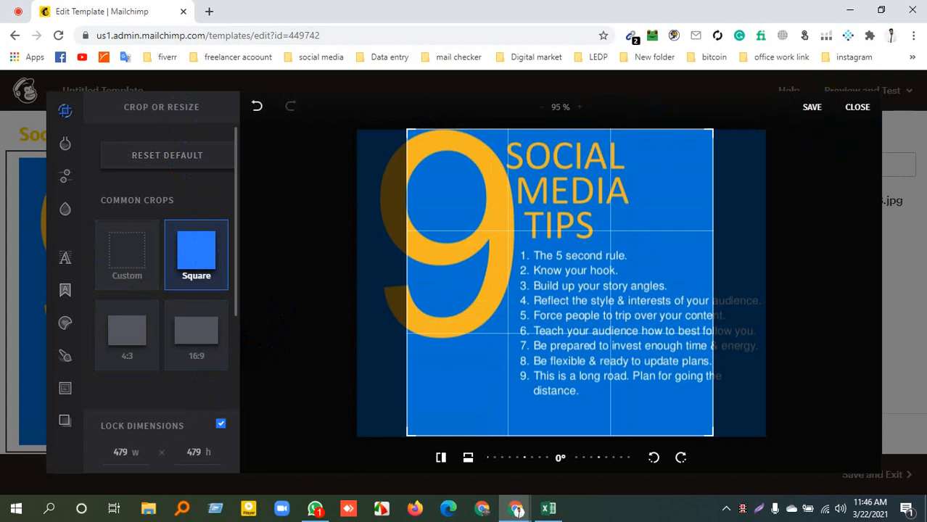
{"action": "left_click", "coordinate": [855, 107]}
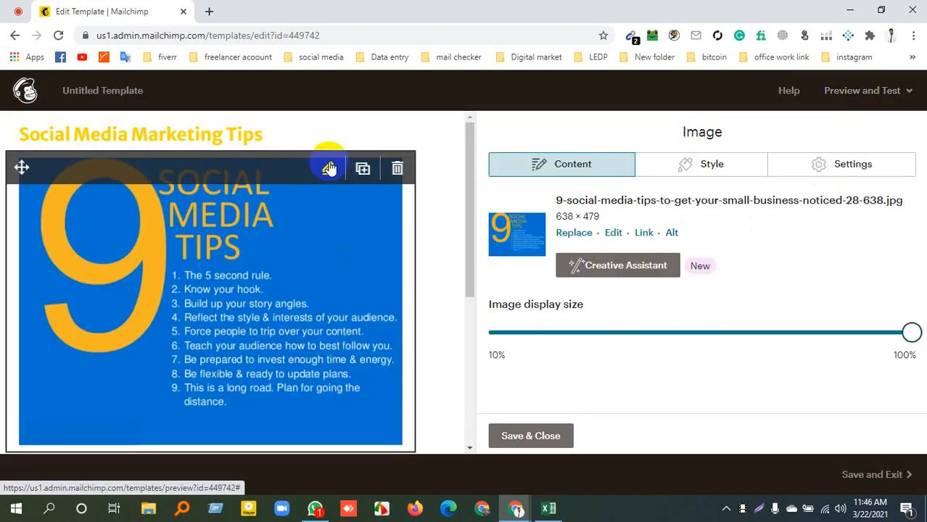
Reduce the display size of the "9 Social Media Tips" image to about half
{"action": "scroll", "coordinate": [330, 268], "scroll_direction": "down", "scroll_amount": 5}
{"action": "scroll", "coordinate": [330, 296], "scroll_direction": "up", "scroll_amount": 5}
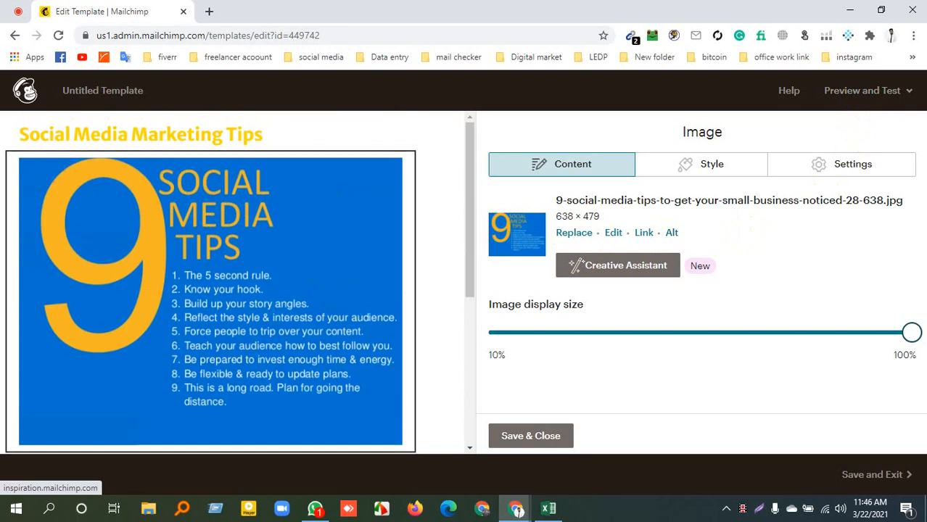
{"action": "left_click_drag", "start_coordinate": [903, 330], "coordinate": [724, 341]}
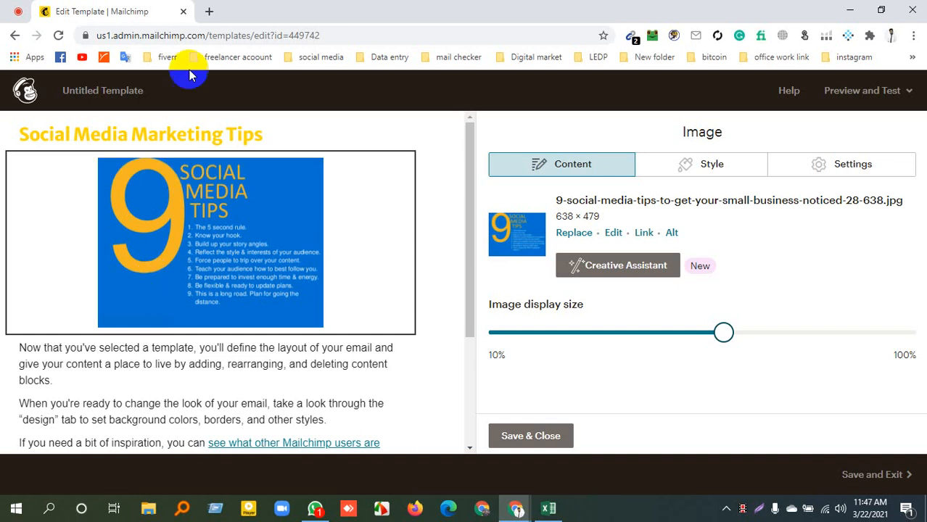
{"action": "left_click", "coordinate": [722, 341]}
{"action": "left_click_drag", "start_coordinate": [722, 342], "coordinate": [682, 338]}
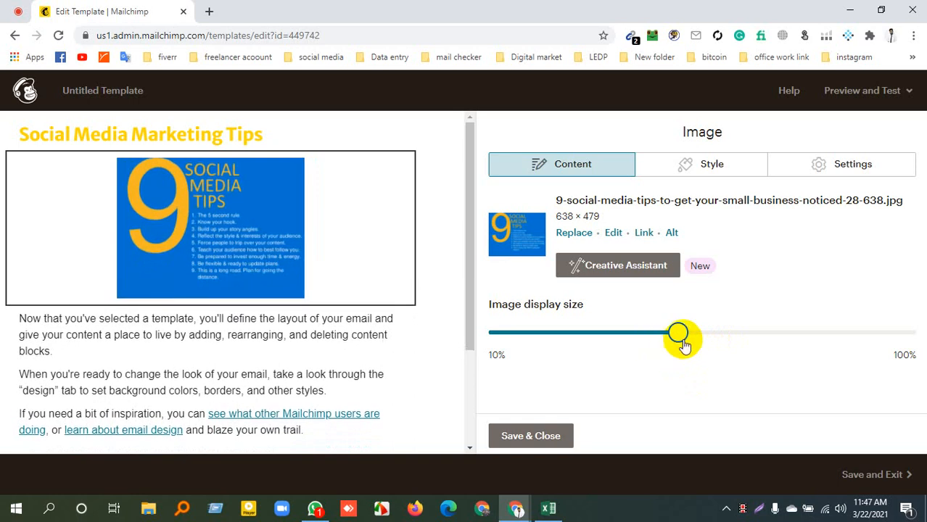
Give the image a solid 1 px border in colour #9b4141
{"action": "left_click", "coordinate": [714, 170]}
{"action": "left_click", "coordinate": [643, 257]}
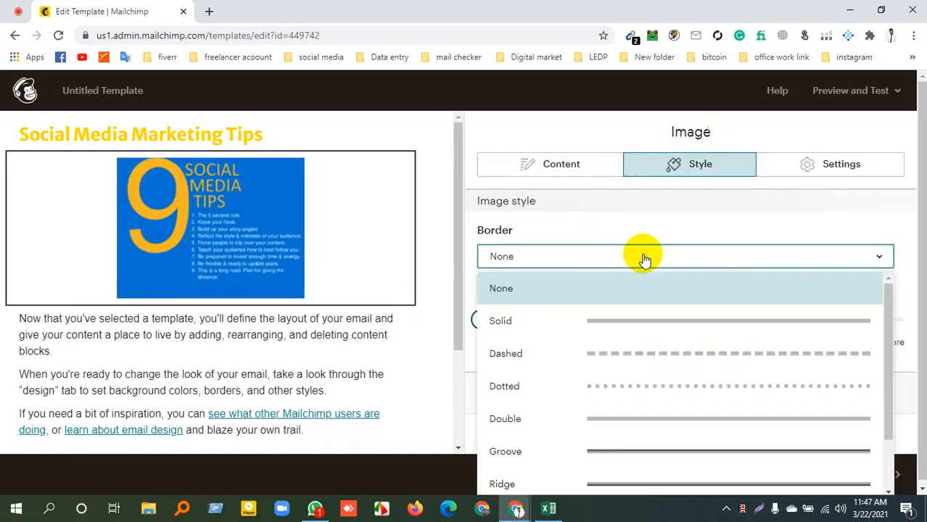
{"action": "left_click", "coordinate": [621, 328]}
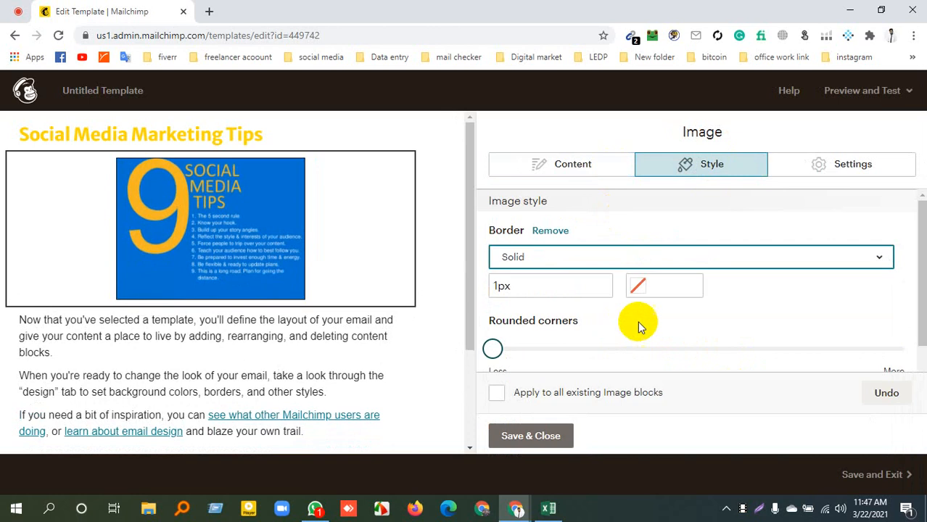
{"action": "left_click", "coordinate": [696, 323]}
{"action": "left_click", "coordinate": [638, 287]}
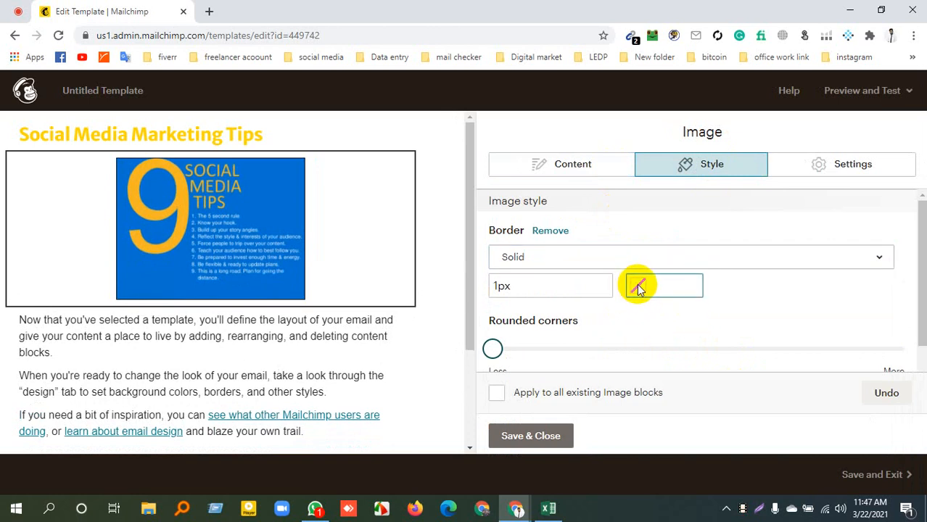
{"action": "left_click", "coordinate": [555, 329]}
{"action": "scroll", "coordinate": [555, 331], "scroll_direction": "down", "scroll_amount": 1}
{"action": "left_click", "coordinate": [527, 363]}
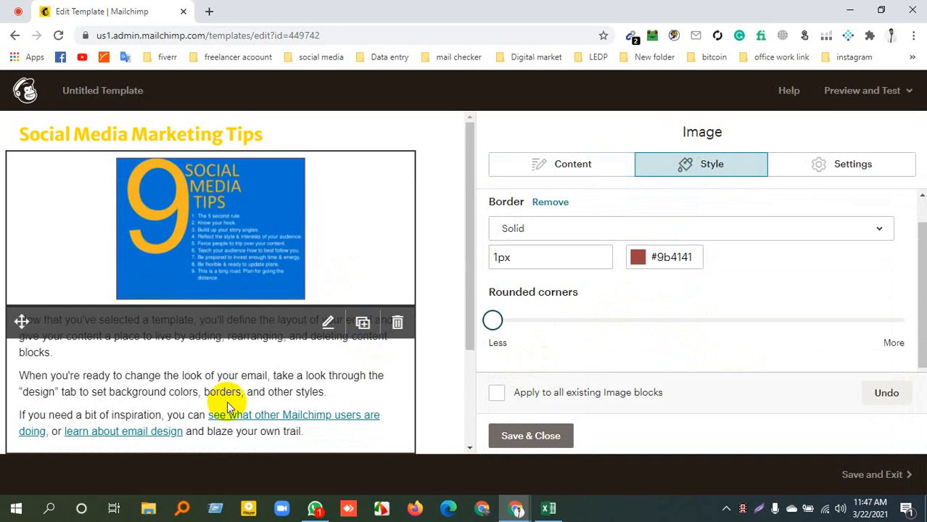
Open the body text block below the image for editing
{"action": "scroll", "coordinate": [213, 364], "scroll_direction": "down", "scroll_amount": 2}
{"action": "left_click", "coordinate": [166, 217]}
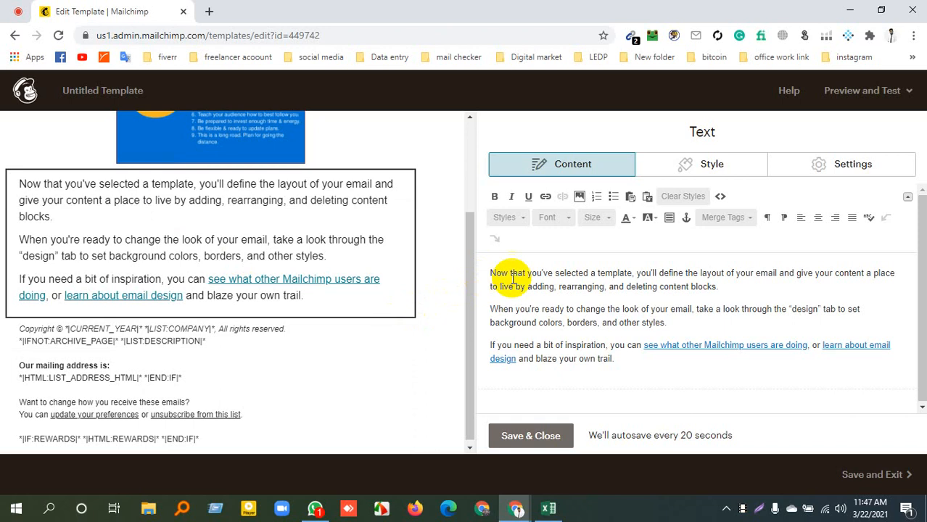
{"action": "scroll", "coordinate": [210, 218], "scroll_direction": "up", "scroll_amount": 2}
Search Google for "social Meida Tips" in a new browser tab and open Sprout Social's "Social Media Marketing Tips For Every Platform" article
{"action": "left_click", "coordinate": [210, 9]}
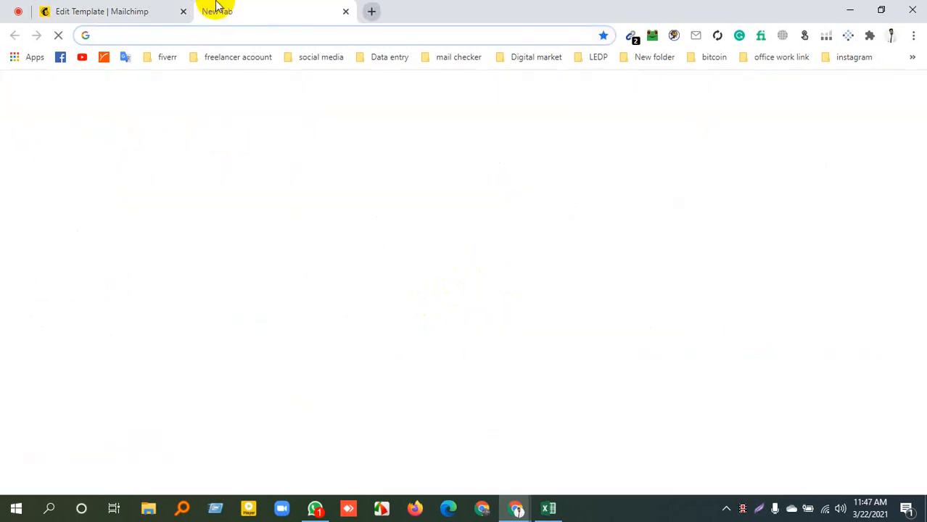
{"action": "type", "text": "social "}
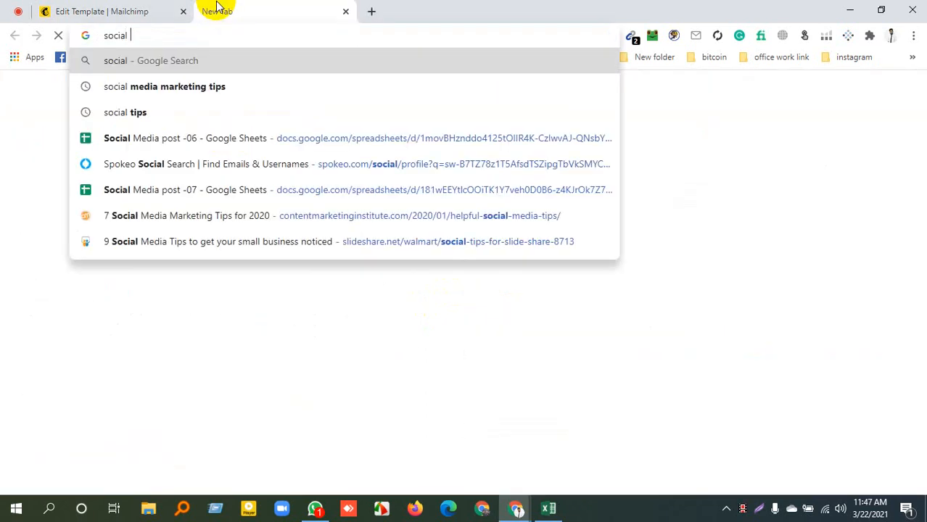
{"action": "type", "text": "Meid"}
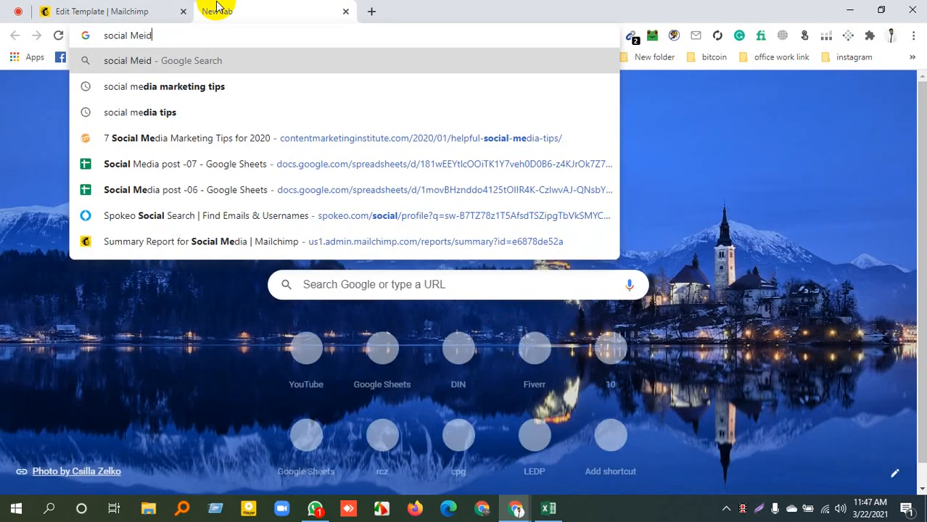
{"action": "type", "text": "a Tips"}
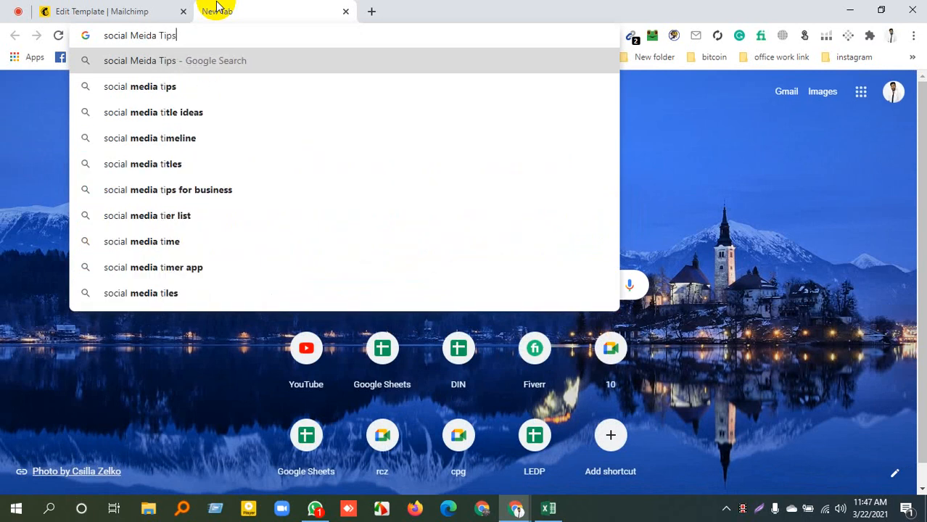
{"action": "key", "text": "Return"}
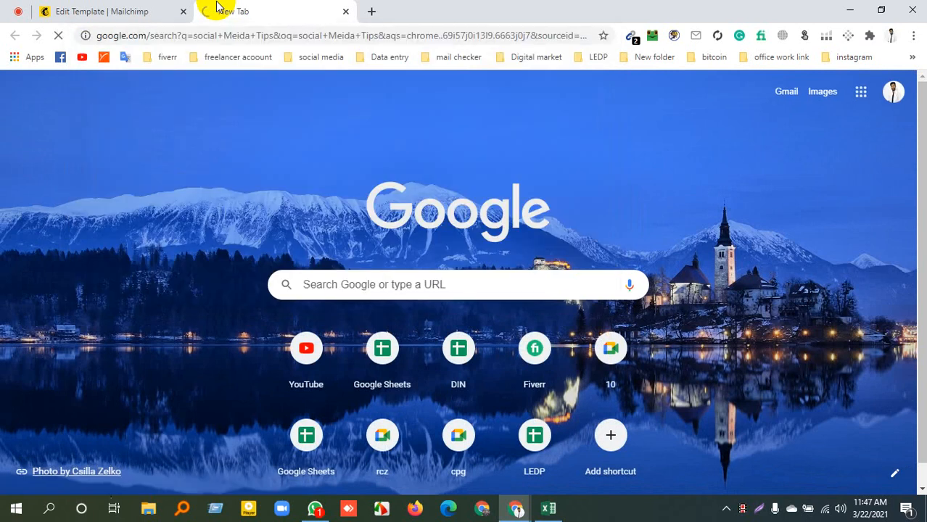
{"action": "scroll", "coordinate": [149, 335], "scroll_direction": "down", "scroll_amount": 5}
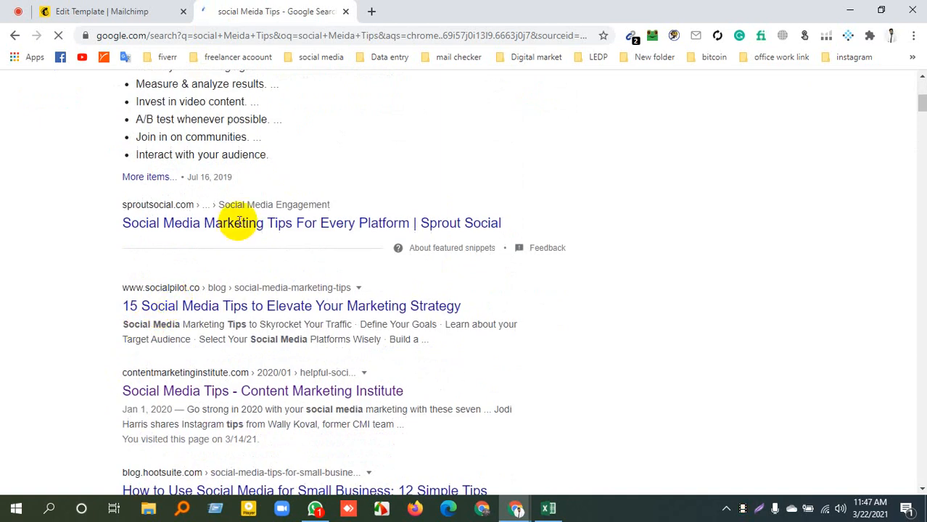
{"action": "left_click", "coordinate": [213, 305]}
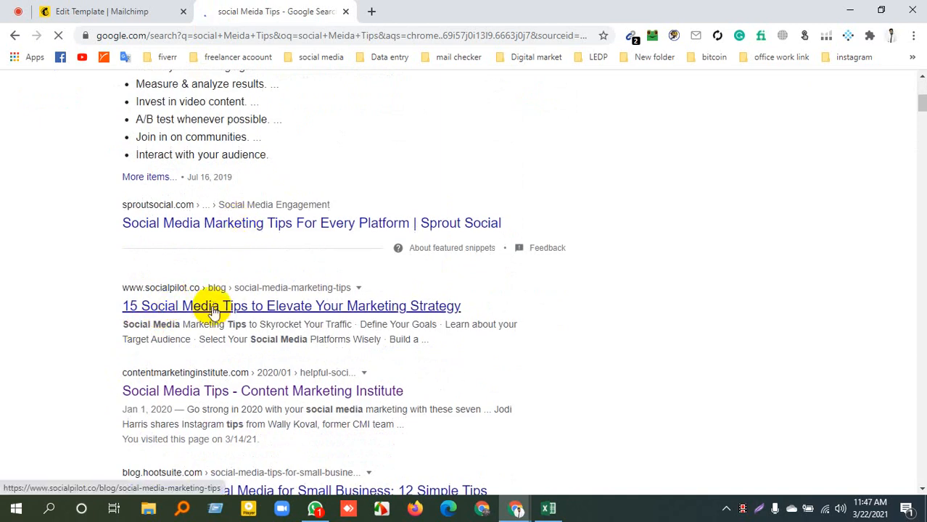
{"action": "left_click", "coordinate": [245, 224]}
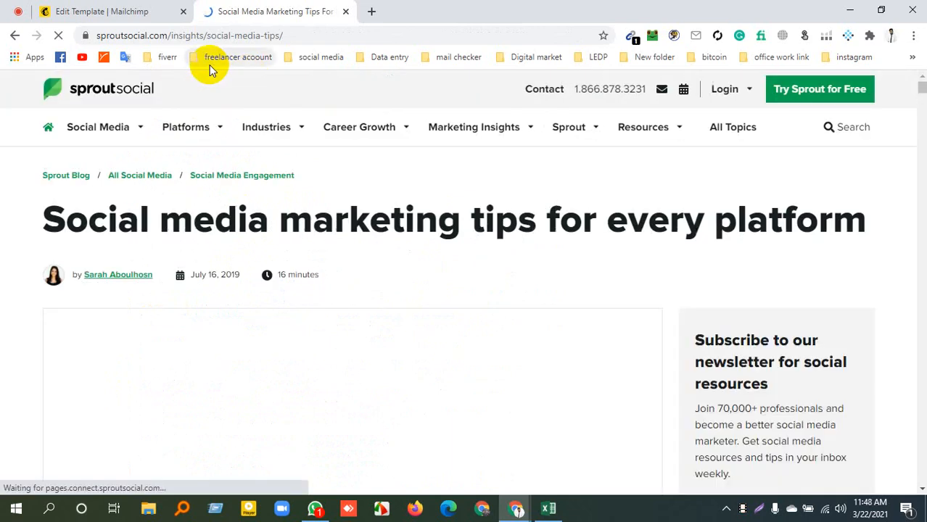
Copy the article's three introductory paragraphs and replace all the text in the Mailchimp body text block with them
{"action": "scroll", "coordinate": [240, 272], "scroll_direction": "down", "scroll_amount": 7}
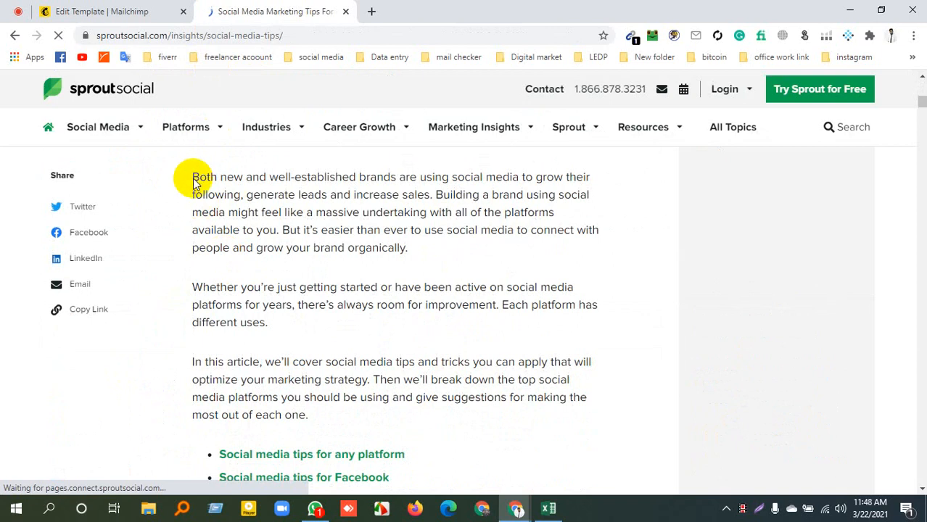
{"action": "left_click_drag", "start_coordinate": [194, 177], "coordinate": [312, 422]}
{"action": "key", "text": "ctrl+c"}
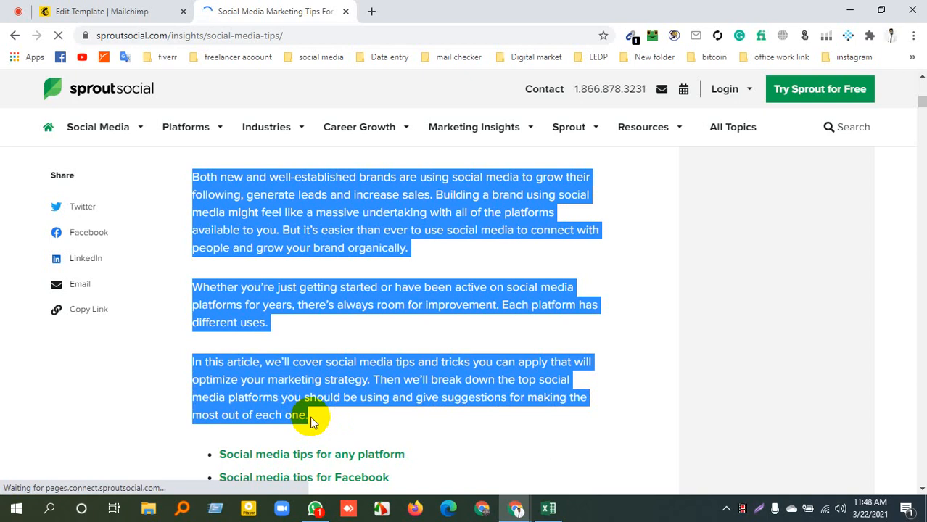
{"action": "left_click", "coordinate": [145, 13]}
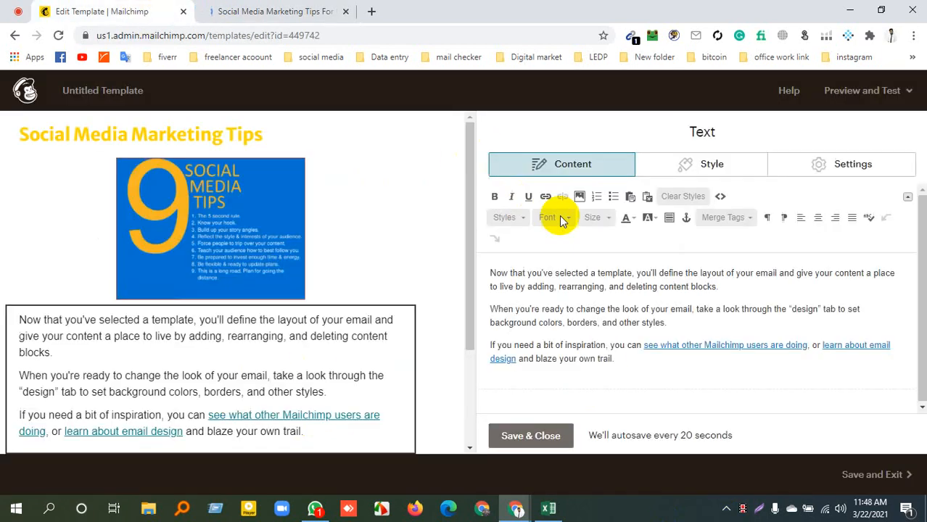
{"action": "triple_click", "coordinate": [560, 309]}
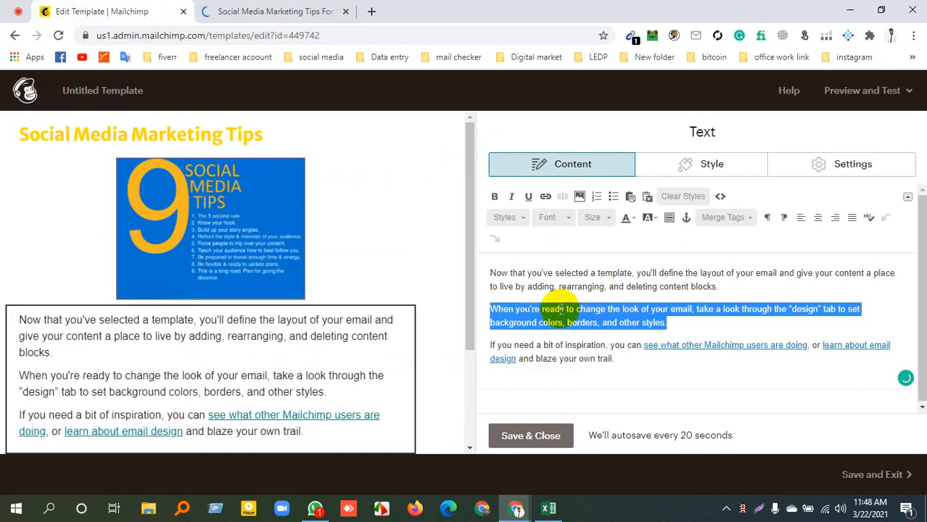
{"action": "key", "text": "ctrl+a"}
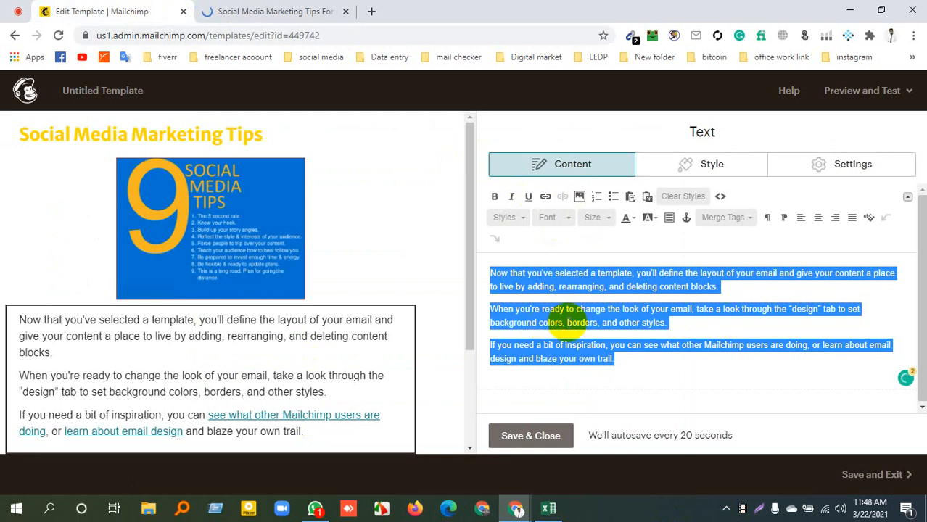
{"action": "key", "text": "ctrl+v"}
{"action": "right_click", "coordinate": [538, 287]}
{"action": "left_click", "coordinate": [576, 366]}
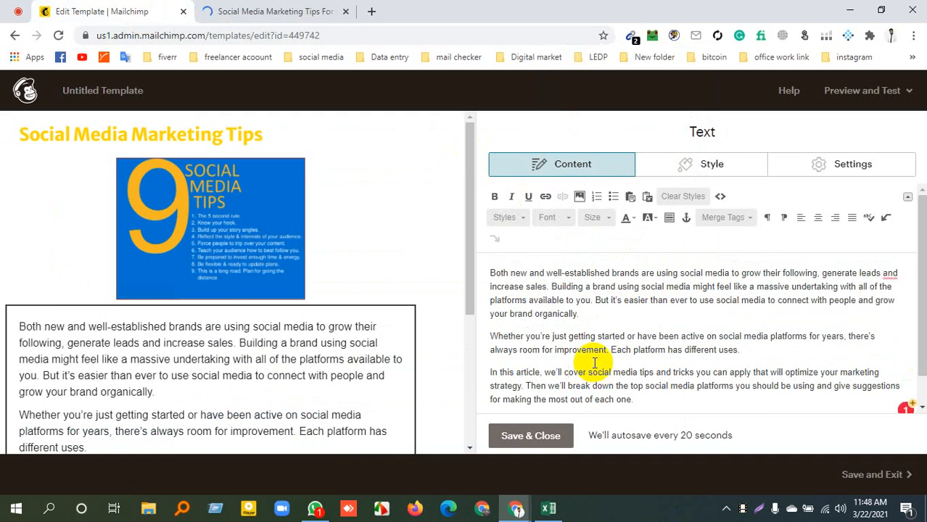
Accept the Grammarly suggestion to add a comma before "and" in the first pasted paragraph
{"action": "mouse_move", "coordinate": [888, 274]}
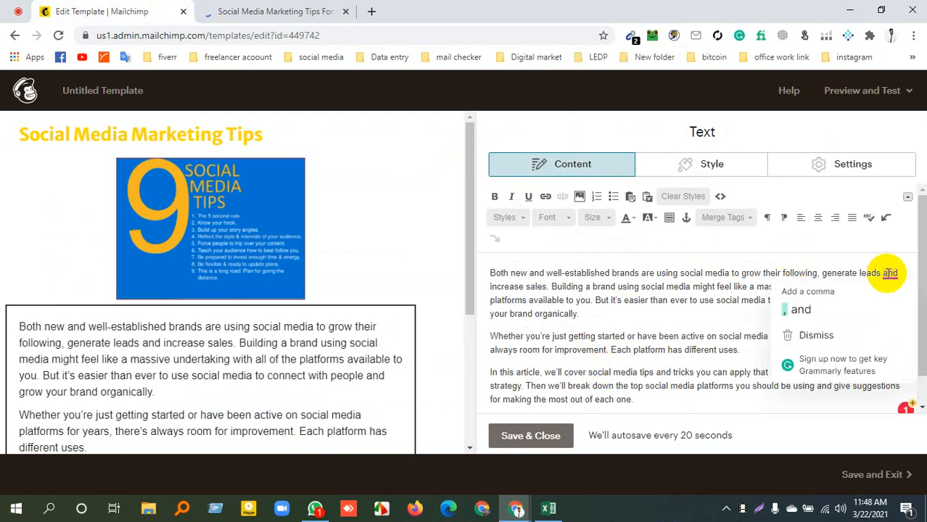
{"action": "left_click", "coordinate": [798, 312]}
{"action": "scroll", "coordinate": [607, 319], "scroll_direction": "down", "scroll_amount": 2}
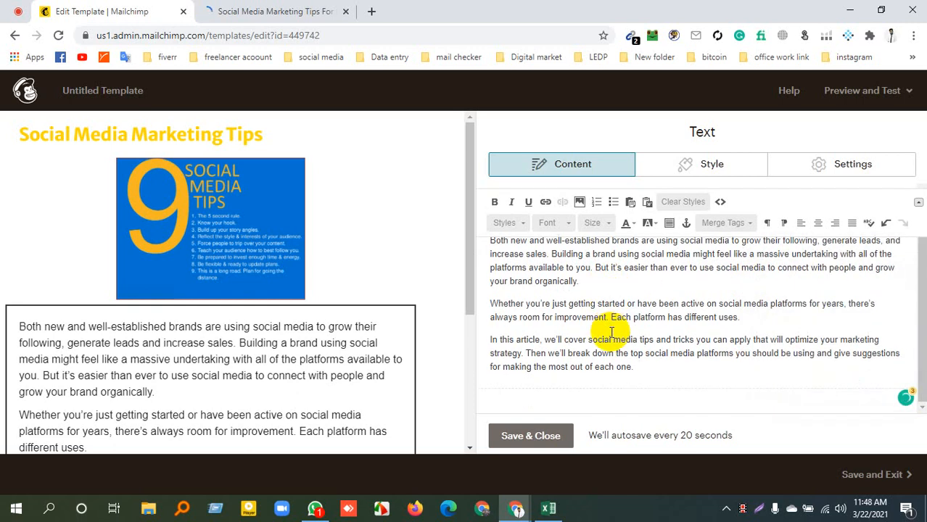
Look over the pasted paragraphs in the text editor and the image and text in the template preview
{"action": "left_click_drag", "start_coordinate": [656, 364], "coordinate": [500, 283]}
{"action": "left_click", "coordinate": [536, 305]}
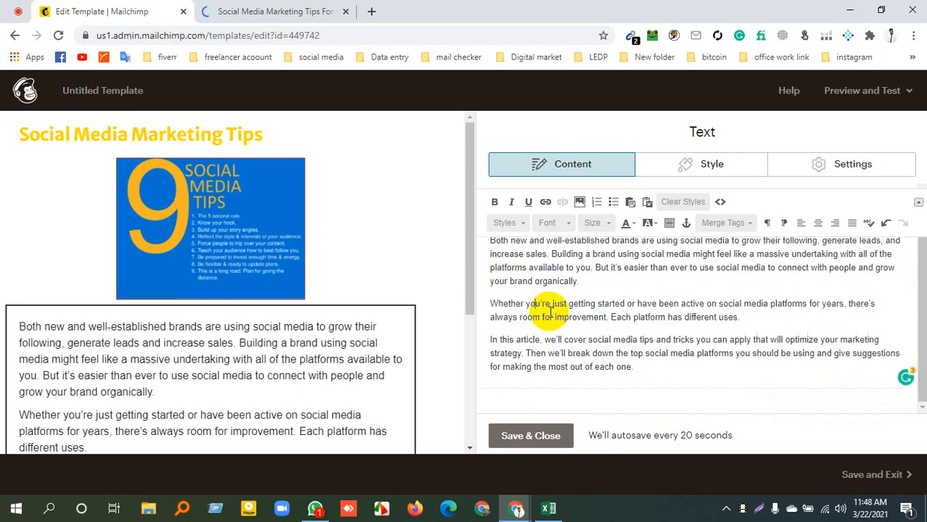
{"action": "scroll", "coordinate": [616, 324], "scroll_direction": "up", "scroll_amount": 1}
{"action": "scroll", "coordinate": [535, 327], "scroll_direction": "down", "scroll_amount": 1}
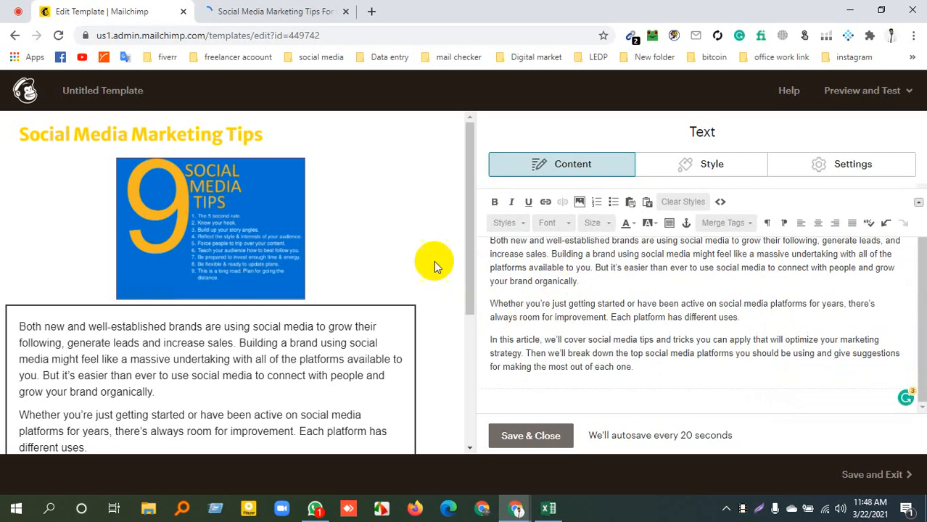
{"action": "scroll", "coordinate": [427, 258], "scroll_direction": "down", "scroll_amount": 3}
{"action": "scroll", "coordinate": [648, 339], "scroll_direction": "up", "scroll_amount": 1}
{"action": "scroll", "coordinate": [218, 227], "scroll_direction": "up", "scroll_amount": 3}
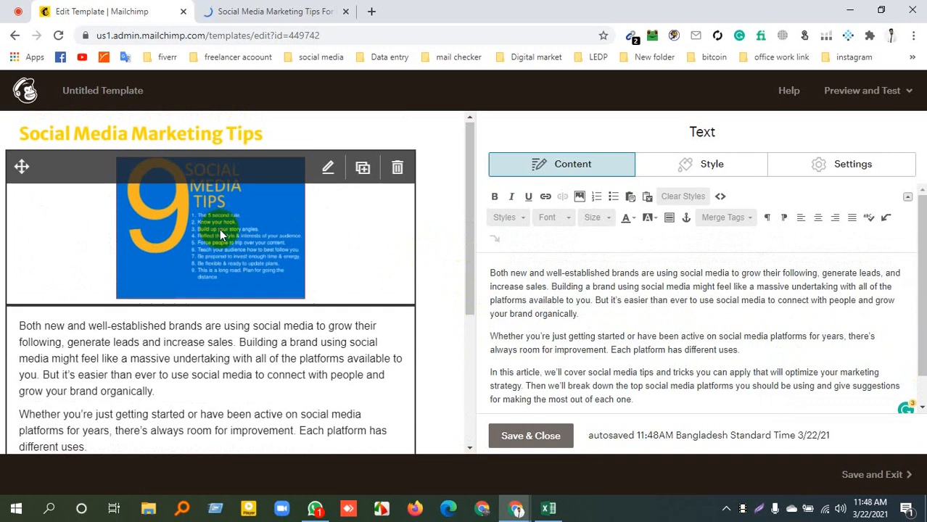
Open the footer block's content for viewing and save and close it
{"action": "scroll", "coordinate": [217, 235], "scroll_direction": "down", "scroll_amount": 3}
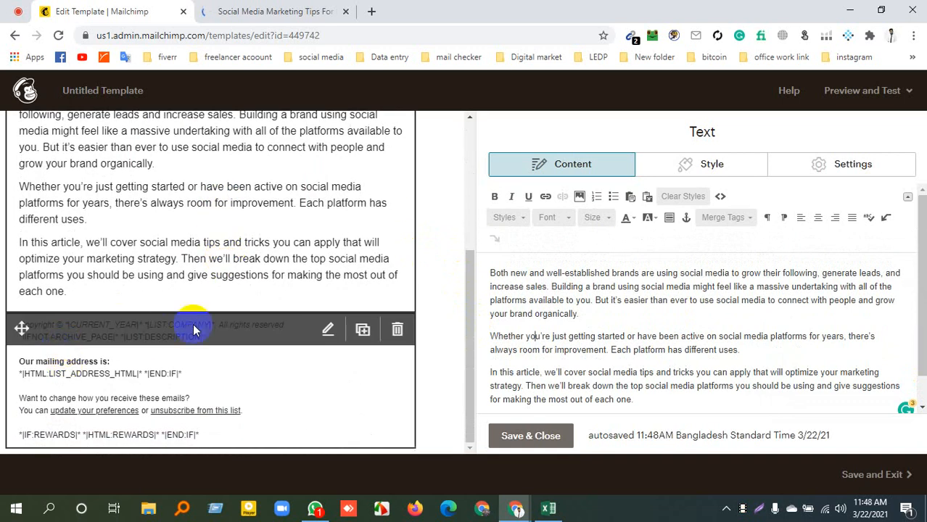
{"action": "left_click", "coordinate": [328, 331]}
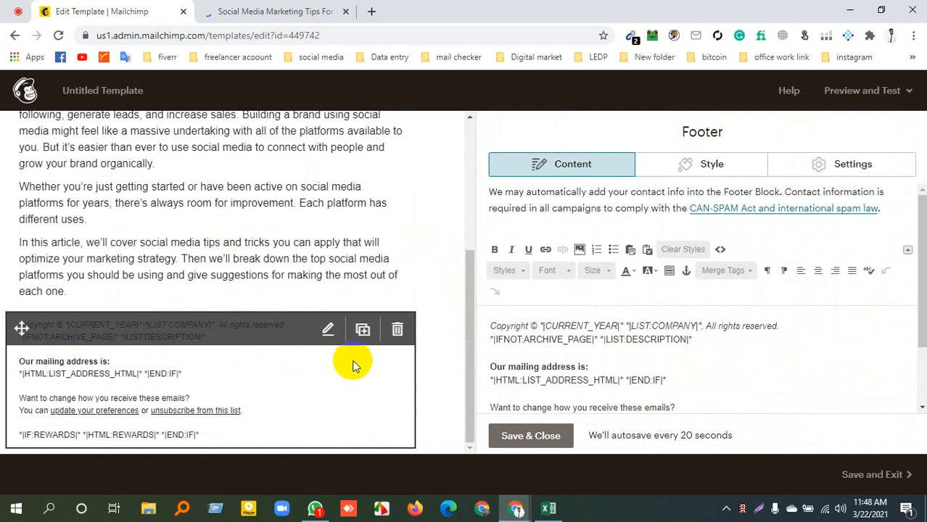
{"action": "left_click", "coordinate": [537, 435]}
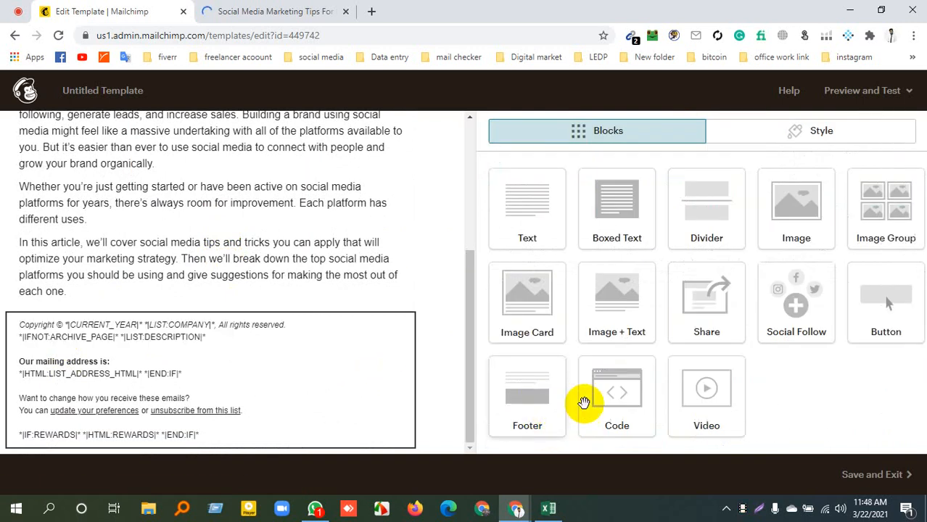
Add a Social Follow block between the body text and footer, and a Button block above the social icons, saving each block
{"action": "left_click_drag", "start_coordinate": [796, 303], "coordinate": [242, 368]}
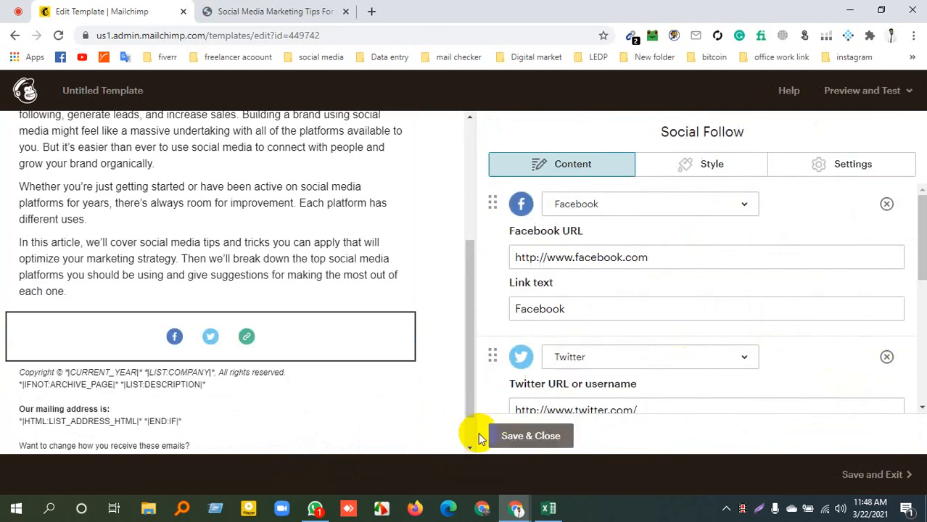
{"action": "left_click", "coordinate": [515, 435]}
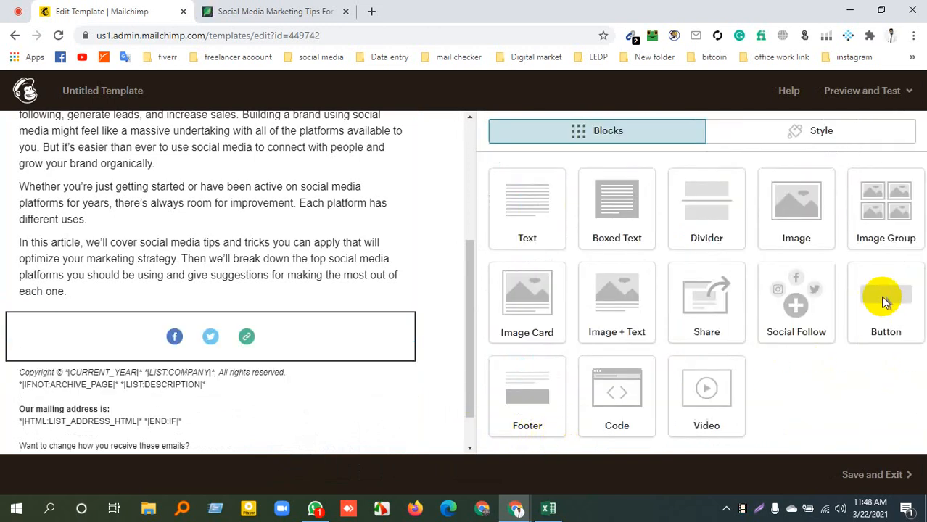
{"action": "left_click_drag", "start_coordinate": [883, 304], "coordinate": [81, 254]}
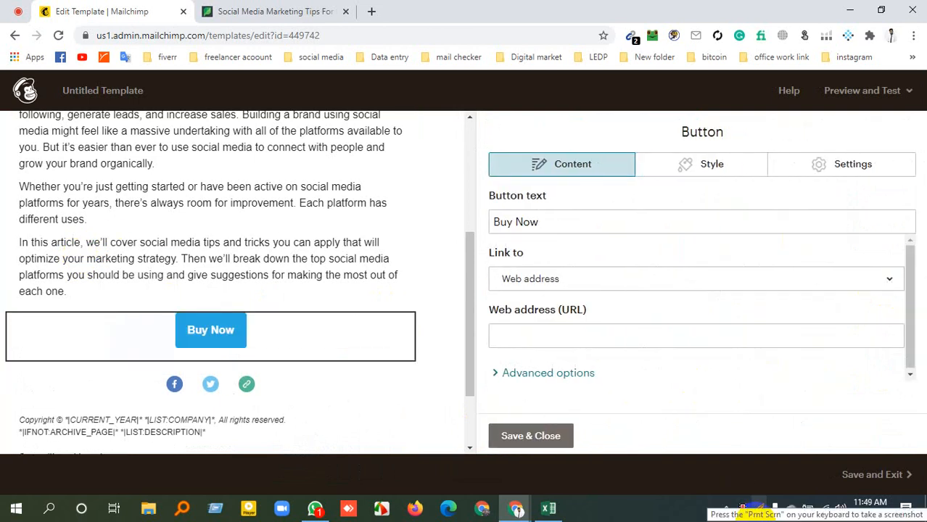
{"action": "left_click", "coordinate": [528, 437]}
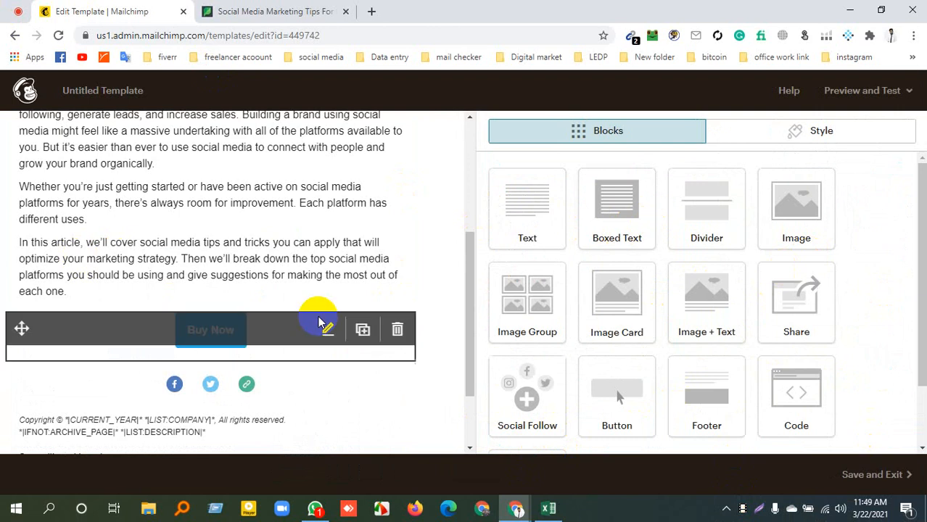
Insert a second Footer block below the social icons and delete the duplicate footer
{"action": "scroll", "coordinate": [280, 342], "scroll_direction": "down", "scroll_amount": 1}
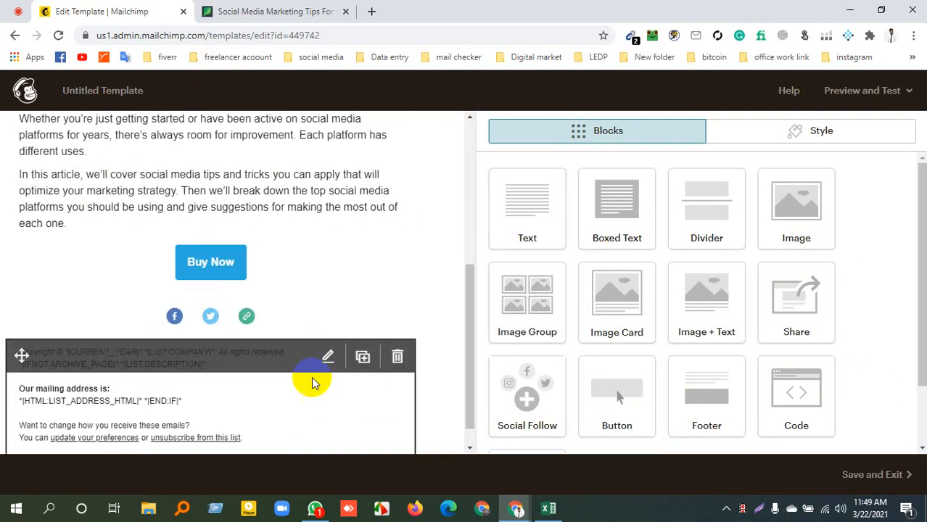
{"action": "scroll", "coordinate": [225, 387], "scroll_direction": "down", "scroll_amount": 1}
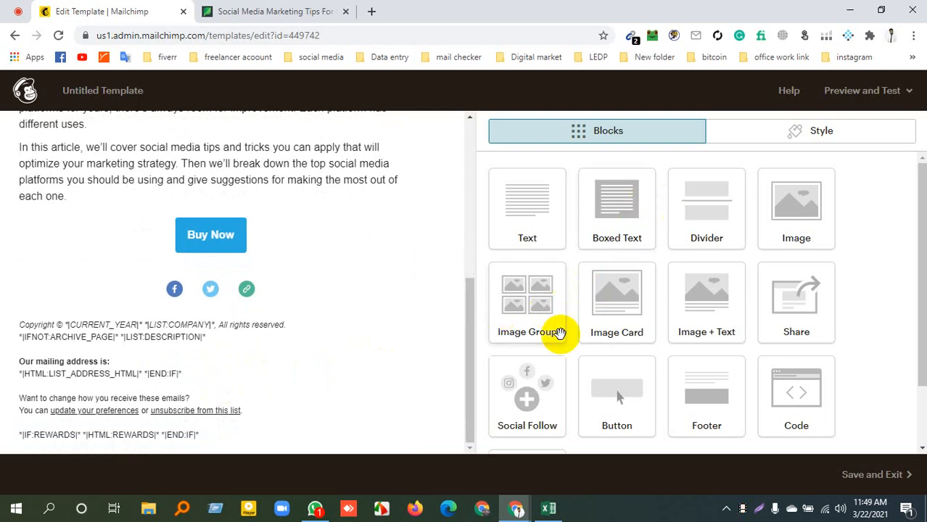
{"action": "scroll", "coordinate": [560, 265], "scroll_direction": "down", "scroll_amount": 1}
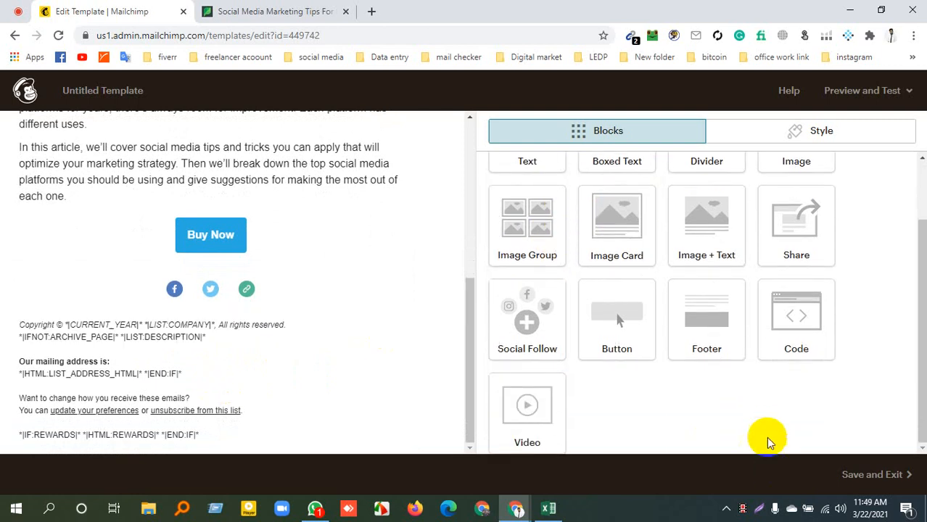
{"action": "left_click_drag", "start_coordinate": [708, 345], "coordinate": [74, 315]}
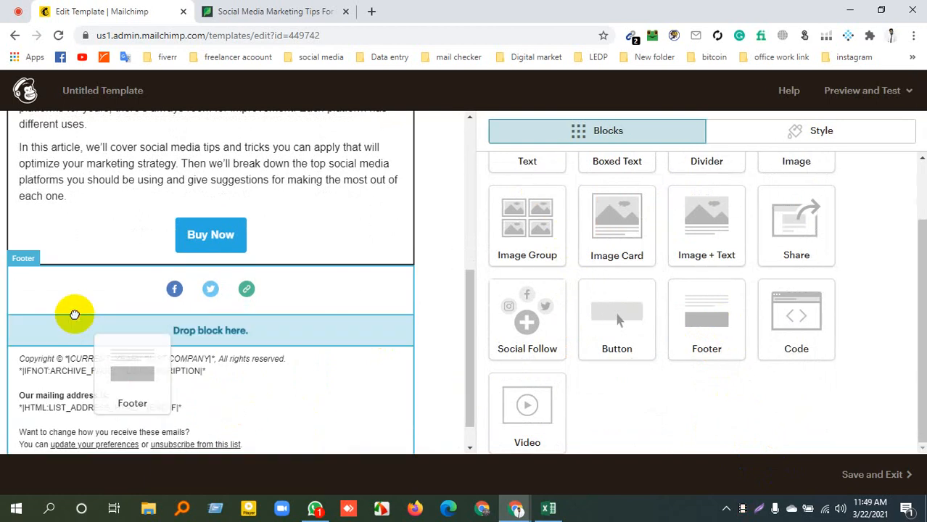
{"action": "left_click_drag", "start_coordinate": [75, 315], "coordinate": [116, 320]}
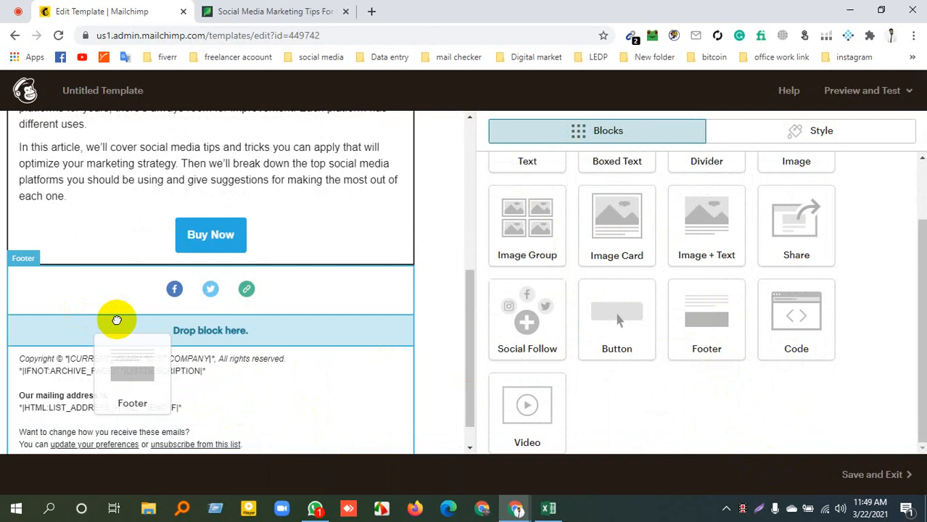
{"action": "left_click_drag", "start_coordinate": [116, 319], "coordinate": [117, 323]}
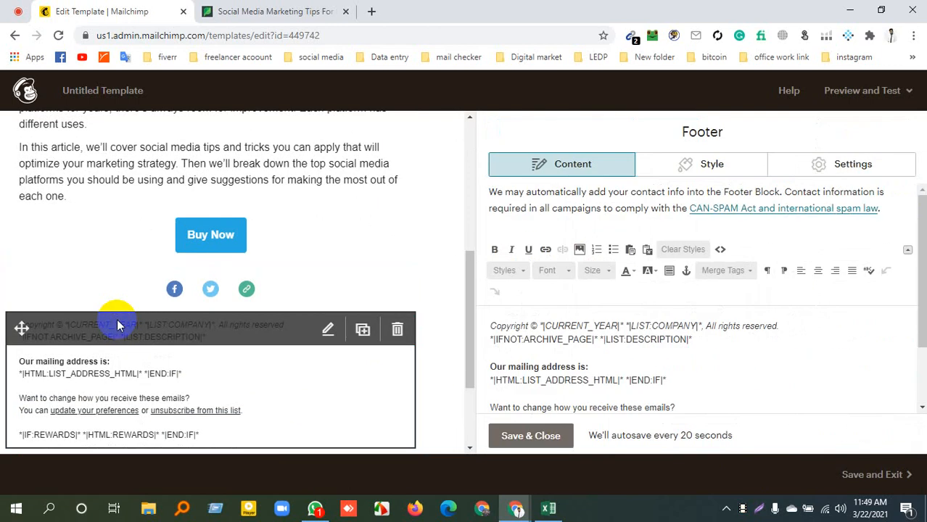
{"action": "scroll", "coordinate": [137, 322], "scroll_direction": "down", "scroll_amount": 2}
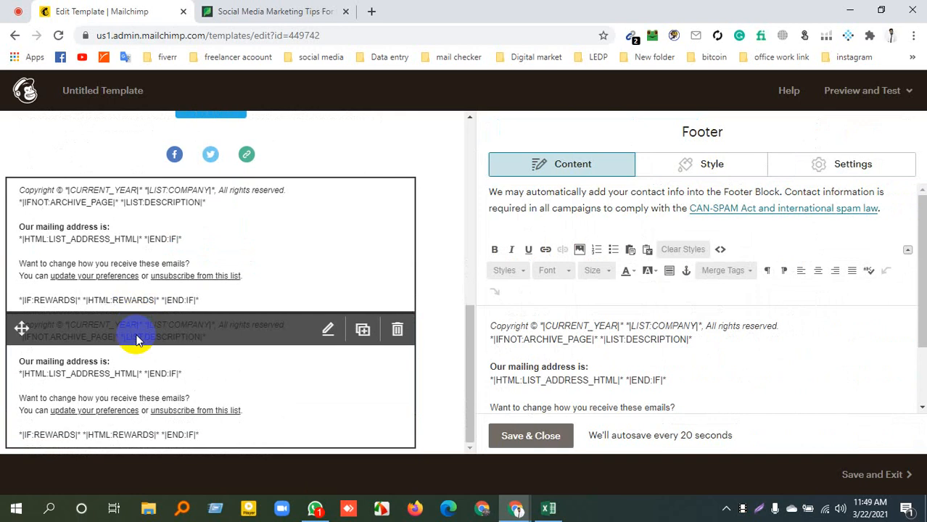
{"action": "left_click", "coordinate": [397, 330]}
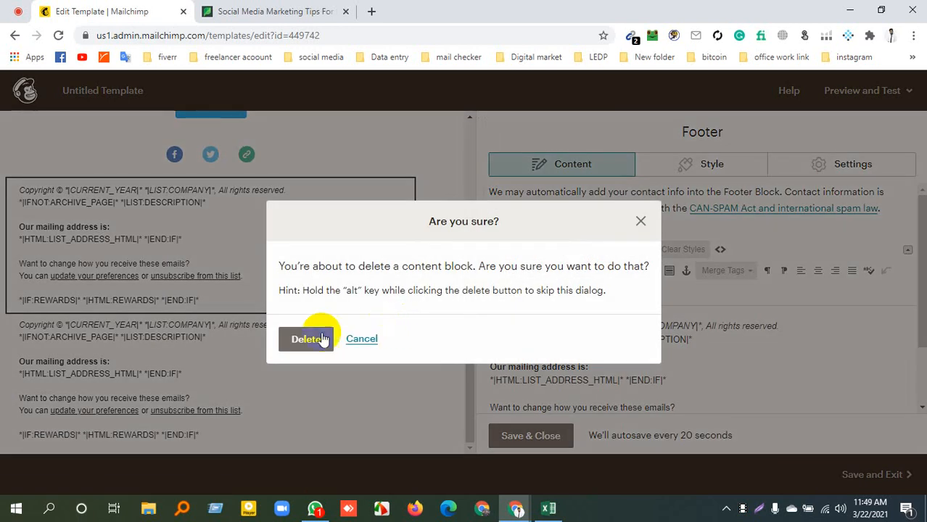
{"action": "left_click", "coordinate": [306, 338]}
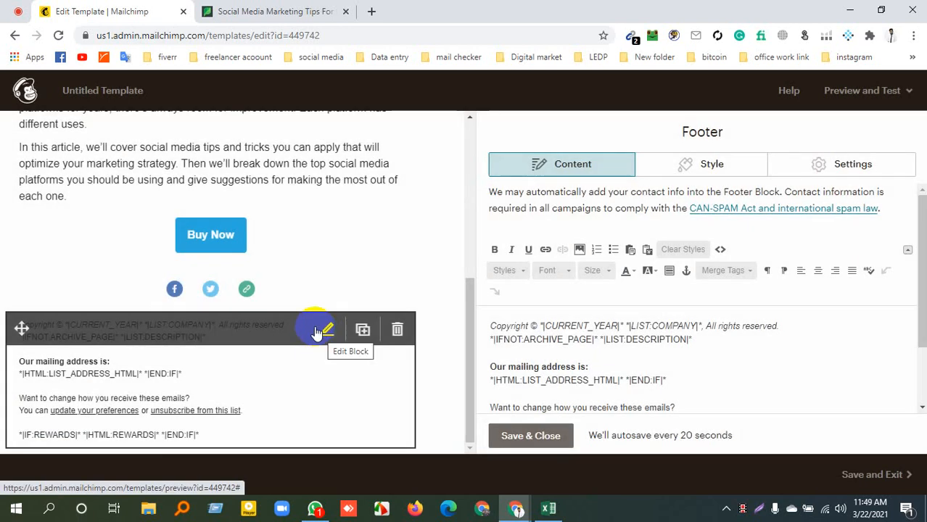
Delete the remaining Footer block below the social icons
{"action": "scroll", "coordinate": [335, 336], "scroll_direction": "up", "scroll_amount": 4}
{"action": "scroll", "coordinate": [334, 335], "scroll_direction": "down", "scroll_amount": 4}
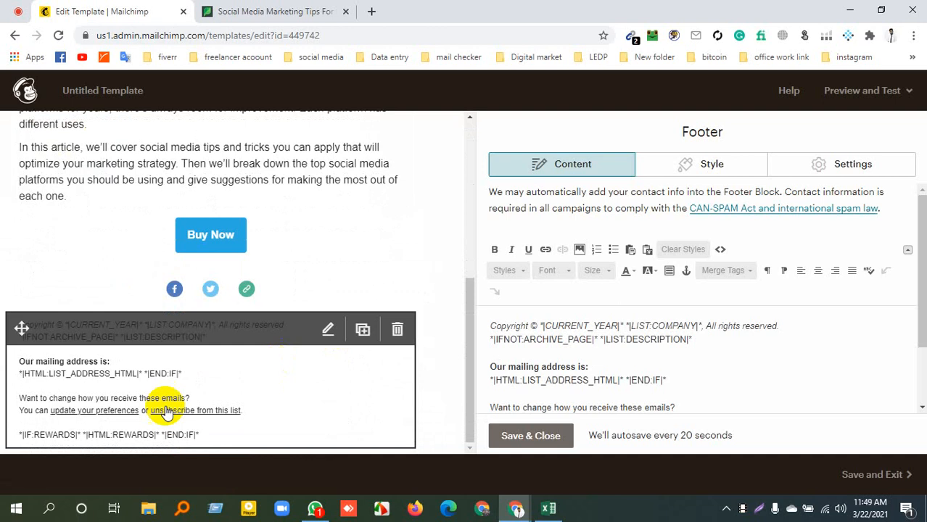
{"action": "left_click_drag", "start_coordinate": [210, 334], "coordinate": [214, 307]}
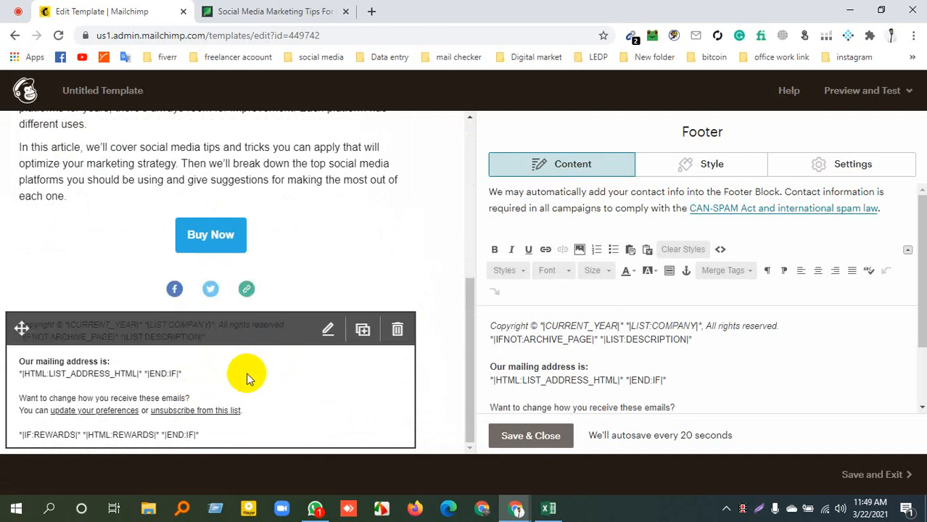
{"action": "left_click", "coordinate": [396, 328]}
{"action": "left_click", "coordinate": [298, 341]}
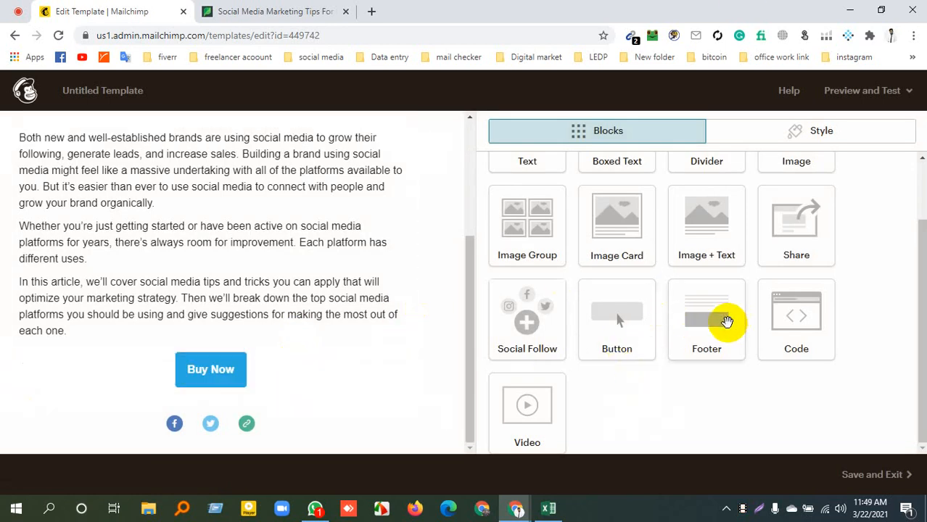
Try to place a Footer block in the template directly above the Buy Now button
{"action": "left_click_drag", "start_coordinate": [699, 324], "coordinate": [682, 347]}
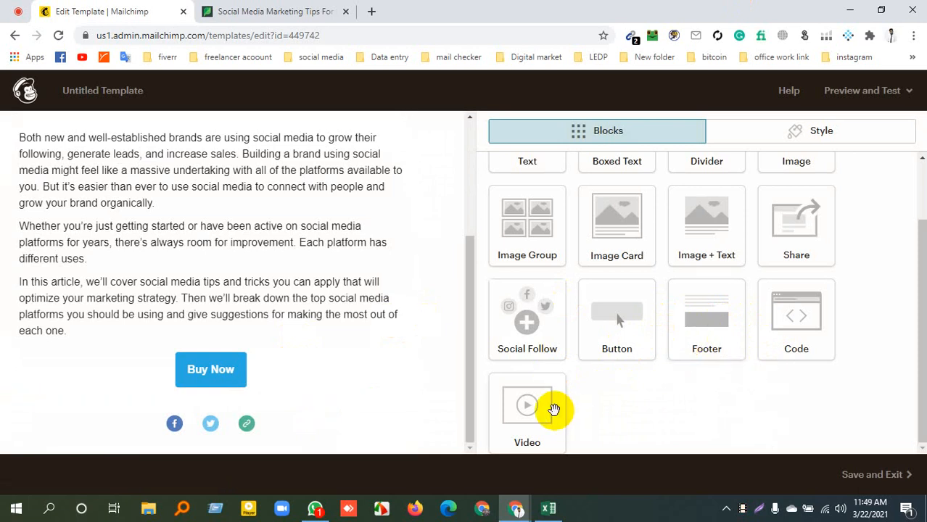
{"action": "scroll", "coordinate": [582, 330], "scroll_direction": "up", "scroll_amount": 2}
{"action": "scroll", "coordinate": [540, 317], "scroll_direction": "down", "scroll_amount": 1}
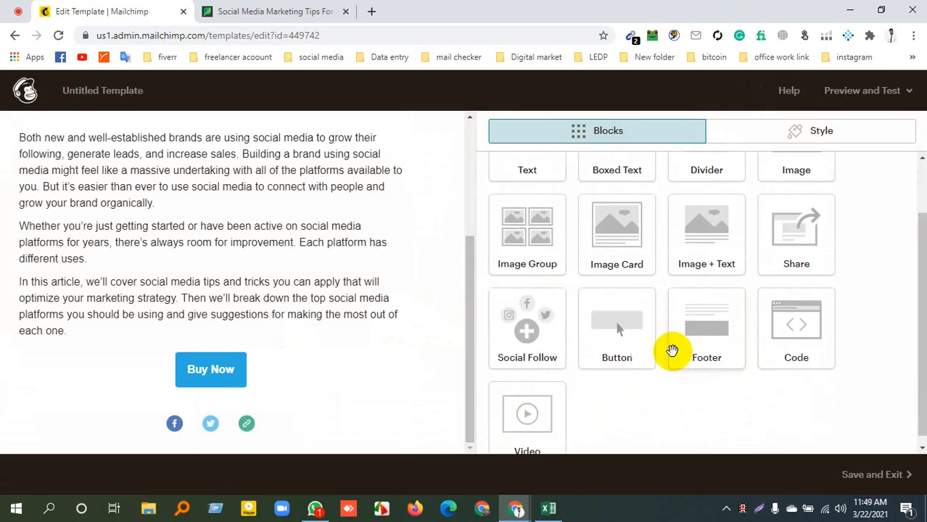
{"action": "left_click_drag", "start_coordinate": [730, 338], "coordinate": [56, 363]}
Switch to the Sprout Social article and examine the website footer's contact links, social icons and copyright line
{"action": "left_click", "coordinate": [297, 3]}
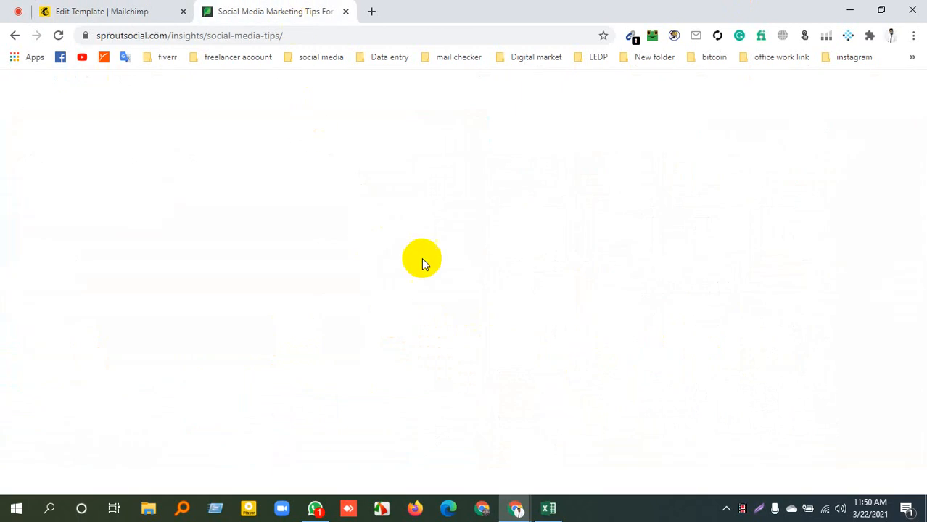
{"action": "scroll", "coordinate": [497, 367], "scroll_direction": "down", "scroll_amount": 15}
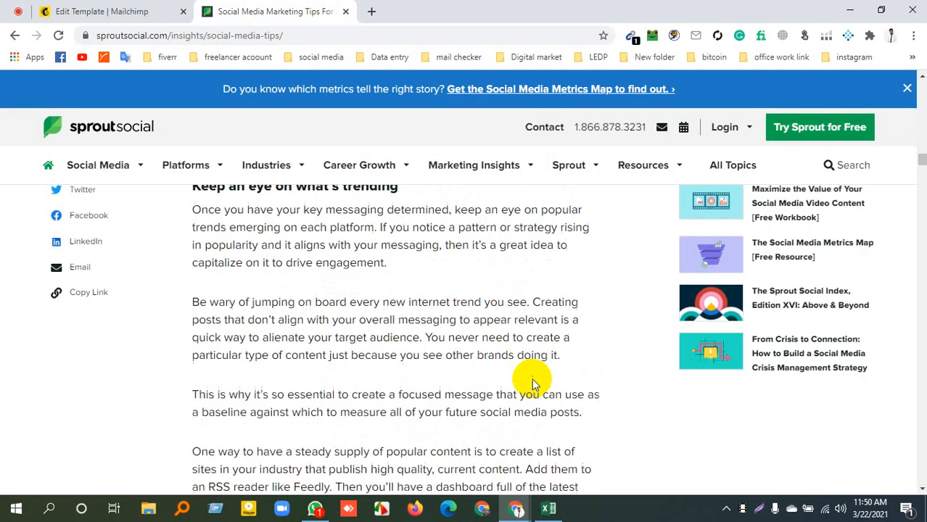
{"action": "scroll", "coordinate": [269, 243], "scroll_direction": "down", "scroll_amount": 10}
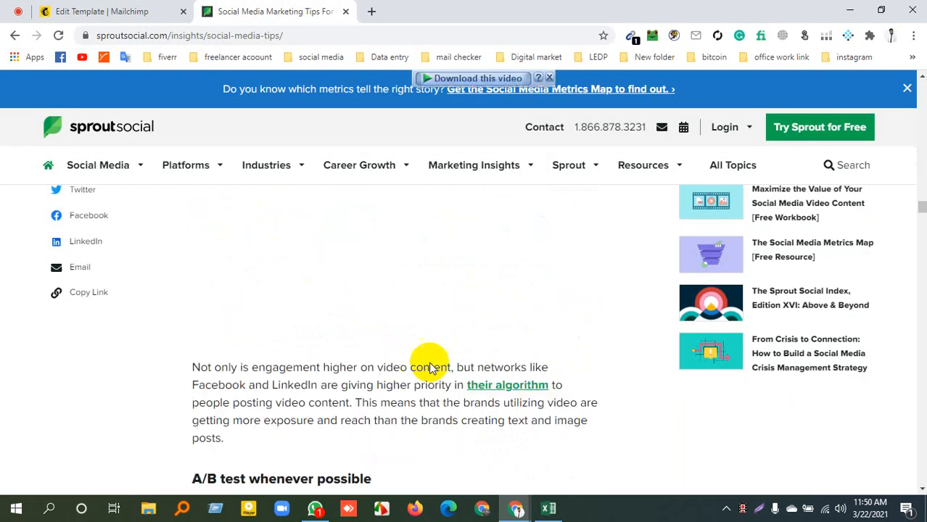
{"action": "left_click_drag", "start_coordinate": [922, 211], "coordinate": [921, 275]}
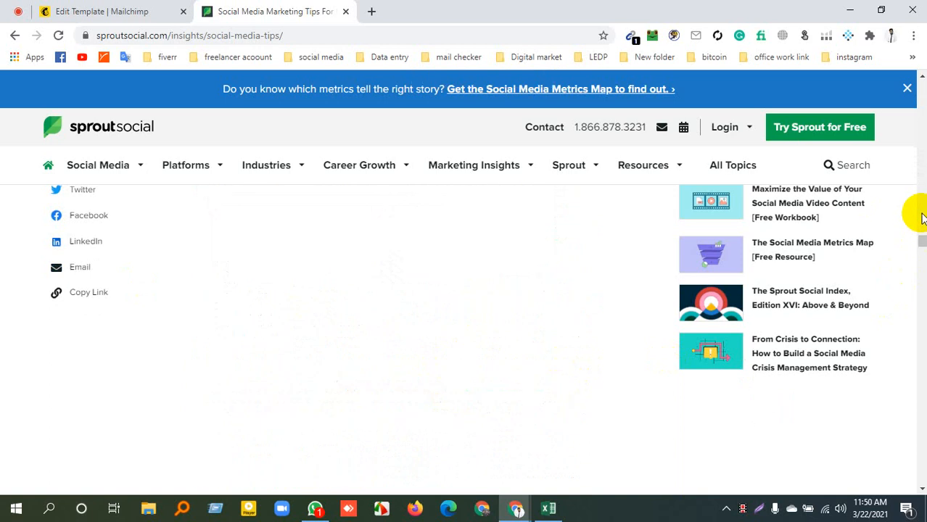
{"action": "left_click_drag", "start_coordinate": [921, 235], "coordinate": [919, 518]}
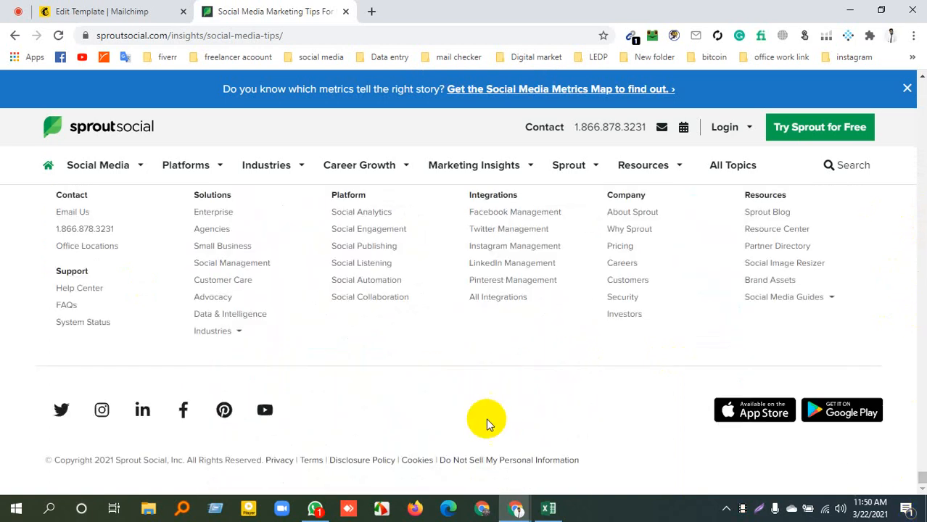
{"action": "scroll", "coordinate": [451, 412], "scroll_direction": "up", "scroll_amount": 1}
{"action": "scroll", "coordinate": [56, 252], "scroll_direction": "up", "scroll_amount": 1}
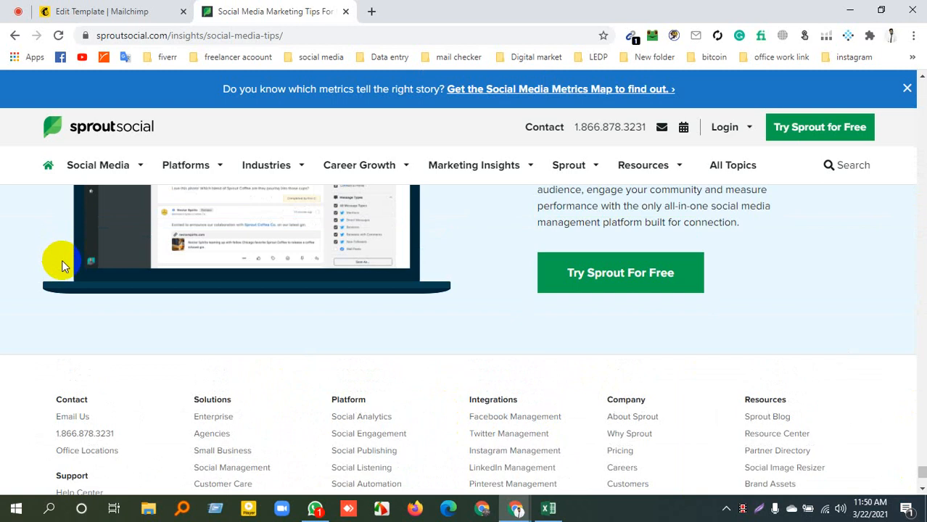
{"action": "scroll", "coordinate": [58, 259], "scroll_direction": "down", "scroll_amount": 3}
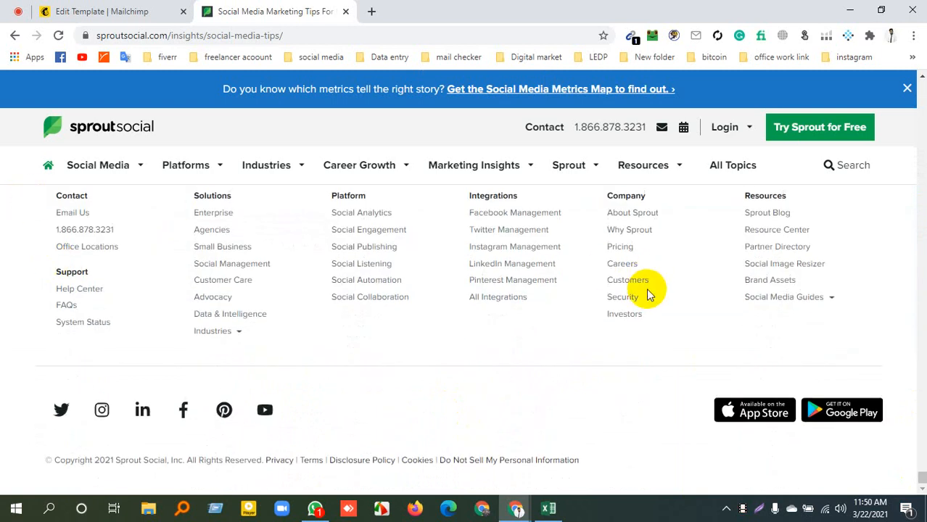
{"action": "scroll", "coordinate": [476, 371], "scroll_direction": "down", "scroll_amount": 1}
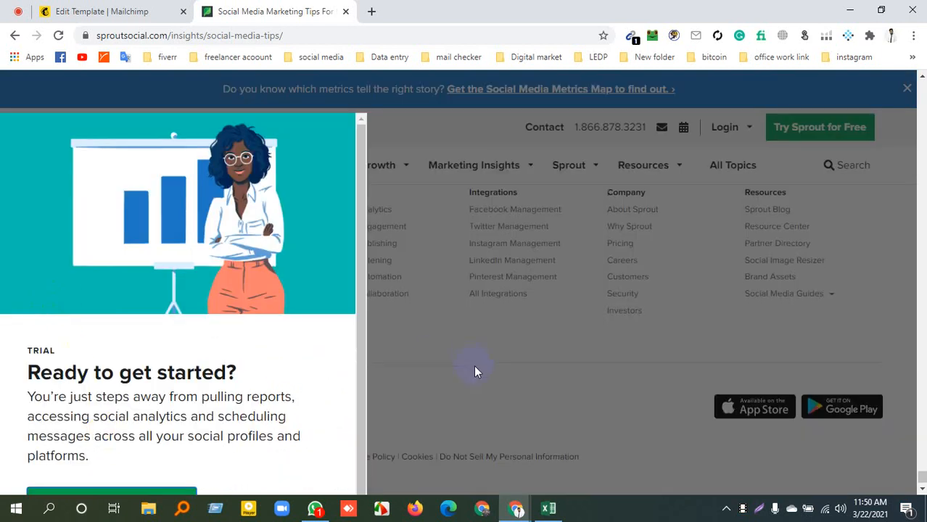
Return to the Mailchimp template, drop the Footer block above the Buy Now button and delete it
{"action": "left_click", "coordinate": [72, 7]}
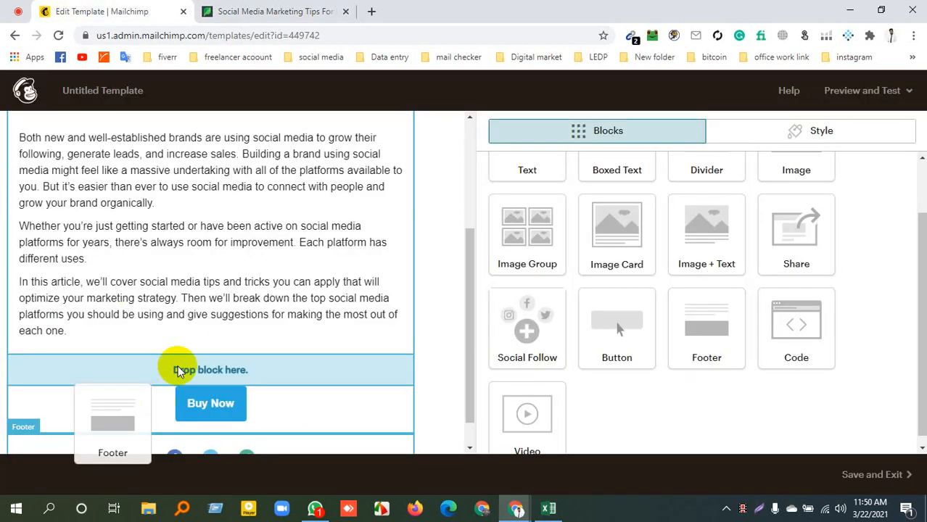
{"action": "left_click", "coordinate": [160, 407]}
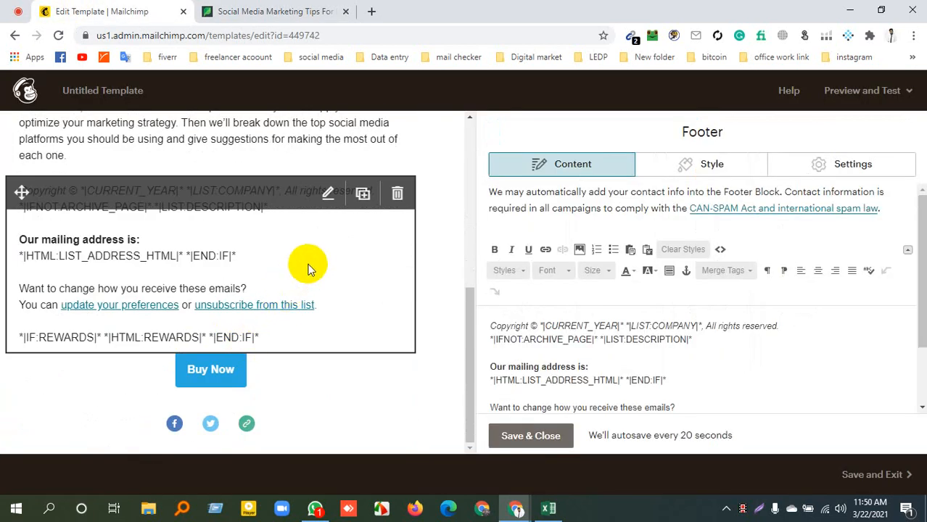
{"action": "left_click", "coordinate": [397, 193]}
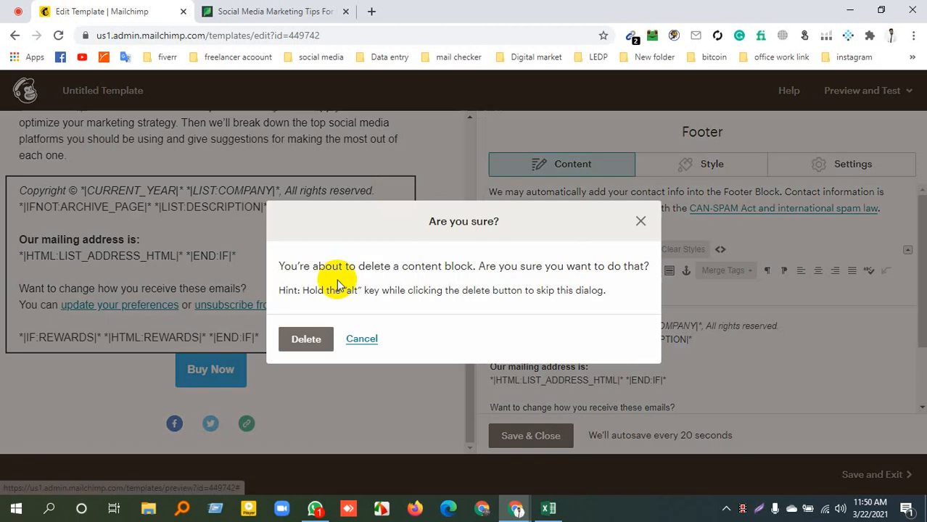
{"action": "left_click", "coordinate": [320, 335]}
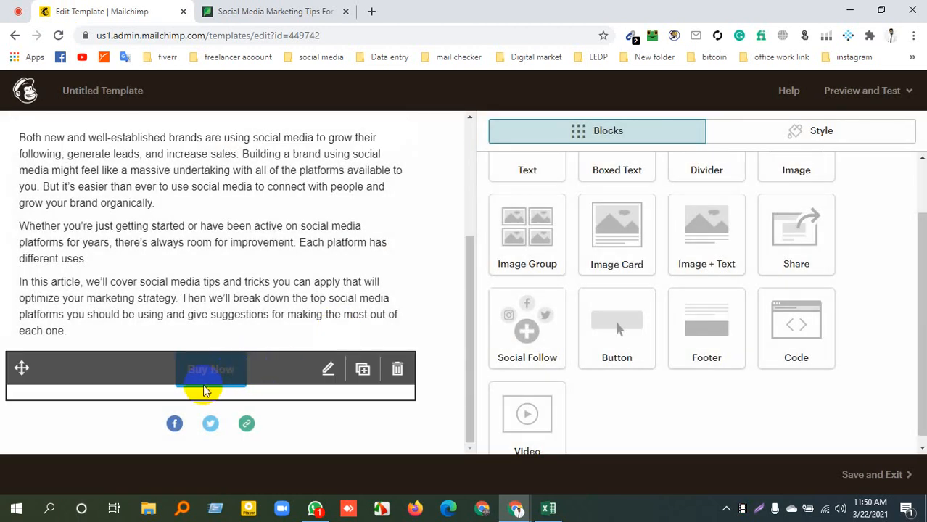
Open the Buy Now button block for editing and change its button text to "Visite Now"
{"action": "left_click", "coordinate": [327, 370]}
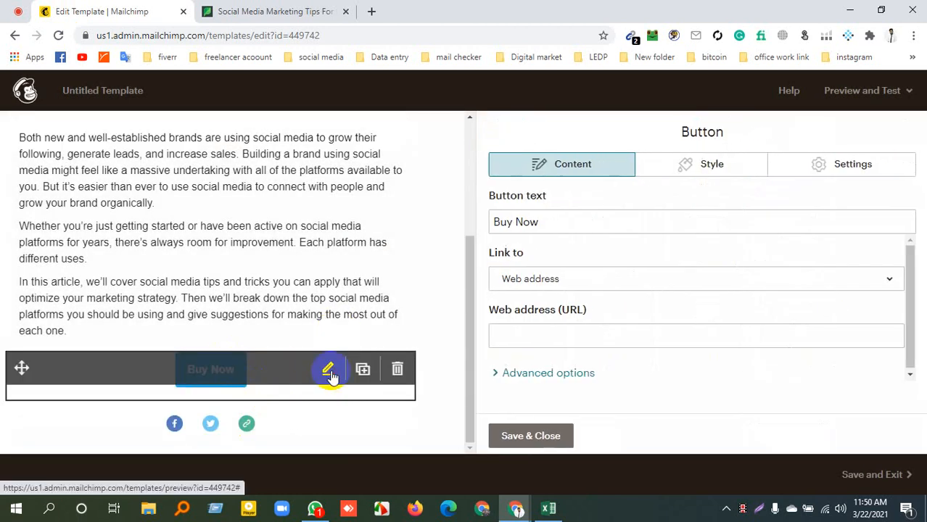
{"action": "triple_click", "coordinate": [560, 215]}
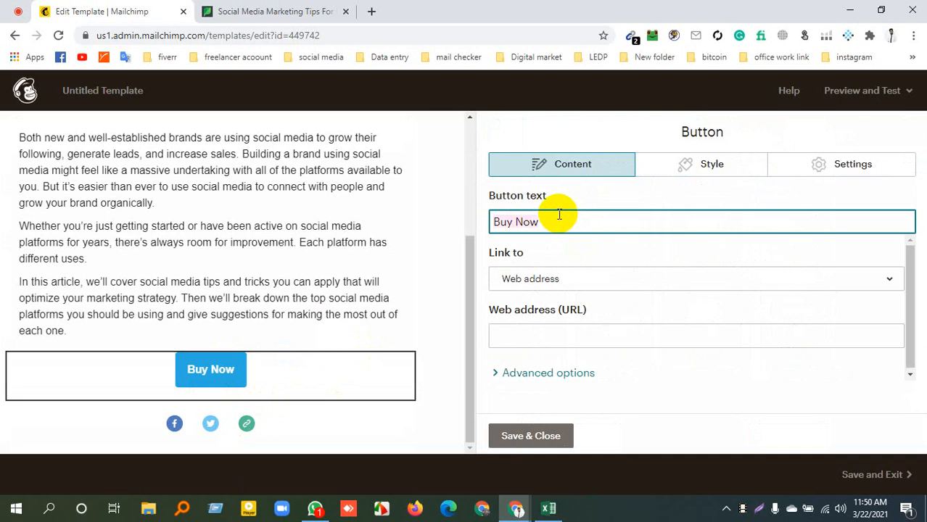
{"action": "type", "text": "Ivsite"}
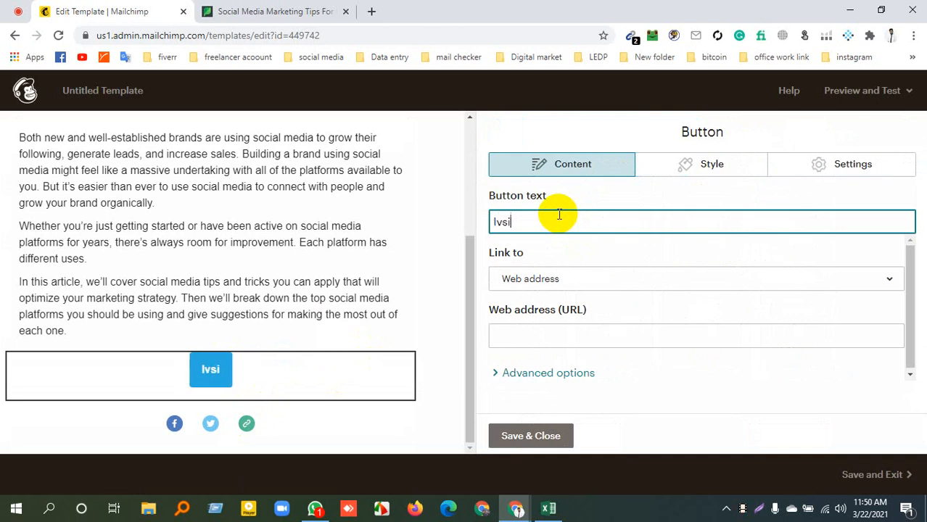
{"action": "key", "text": "BackSpace"}
{"action": "key", "text": "BackSpace"}
{"action": "key", "text": "BackSpace"}
{"action": "key", "text": "BackSpace"}
{"action": "key", "text": "BackSpace"}
{"action": "key", "text": "BackSpace"}
{"action": "key", "text": "BackSpace"}
{"action": "type", "text": "Vi"}
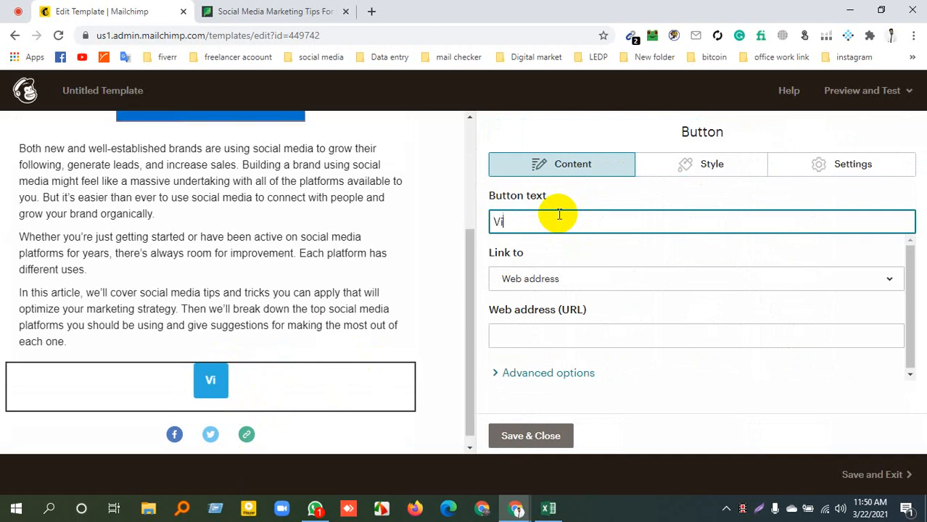
{"action": "type", "text": "sit"}
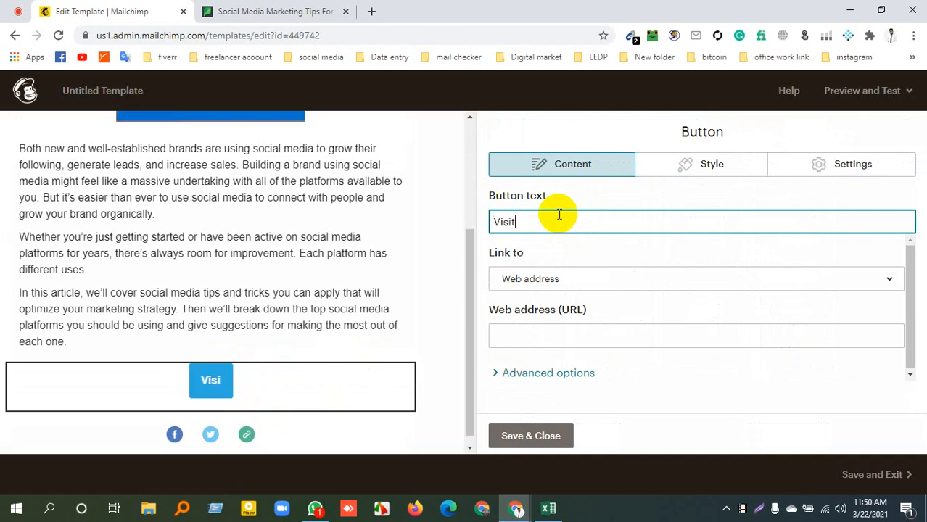
{"action": "type", "text": "e Now"}
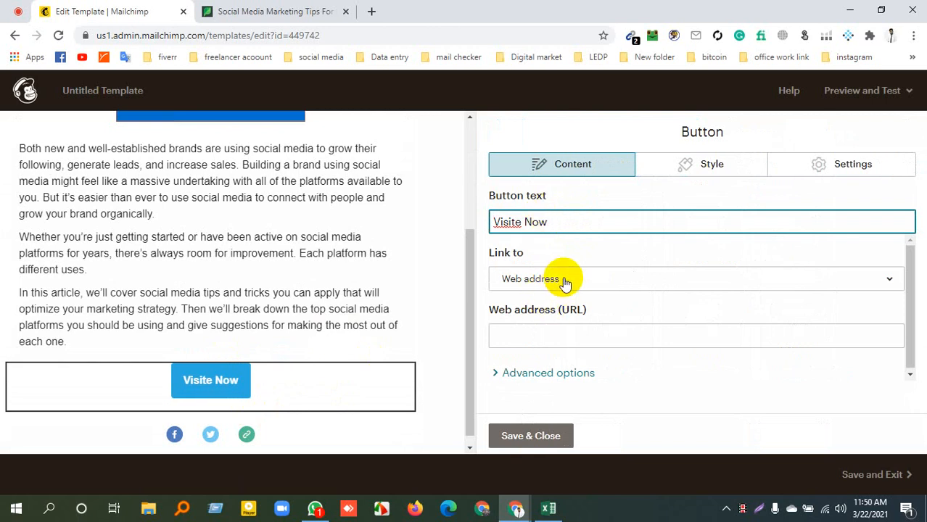
{"action": "left_click", "coordinate": [562, 278]}
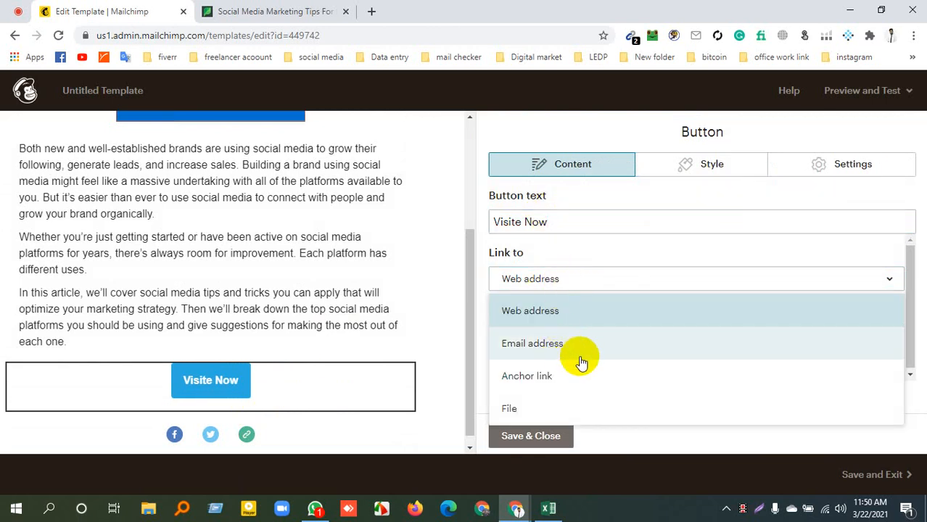
{"action": "left_click", "coordinate": [583, 276]}
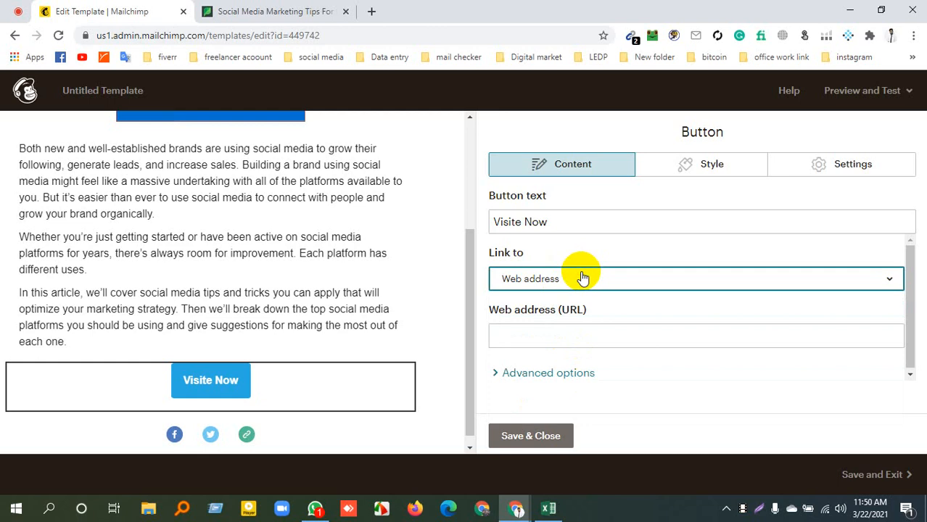
{"action": "left_click", "coordinate": [581, 343]}
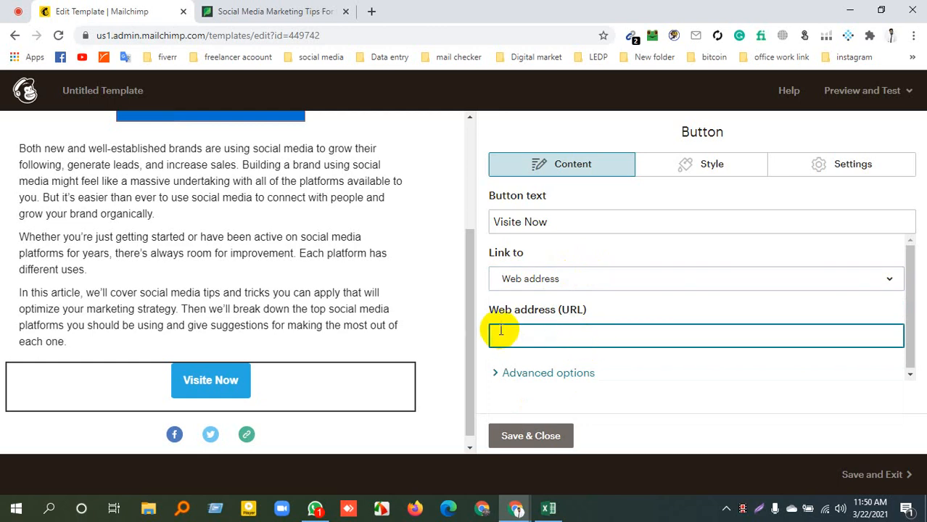
{"action": "left_click", "coordinate": [513, 313]}
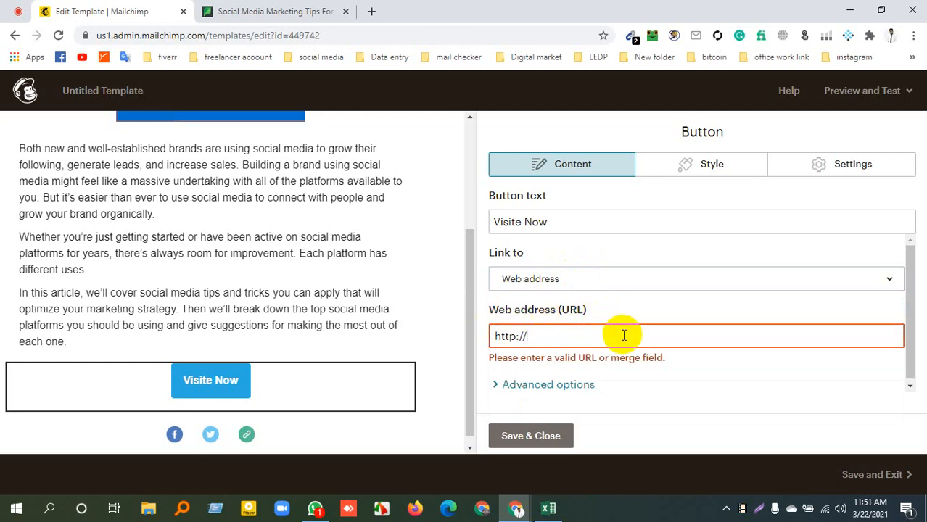
{"action": "type", "text": "rtecv"}
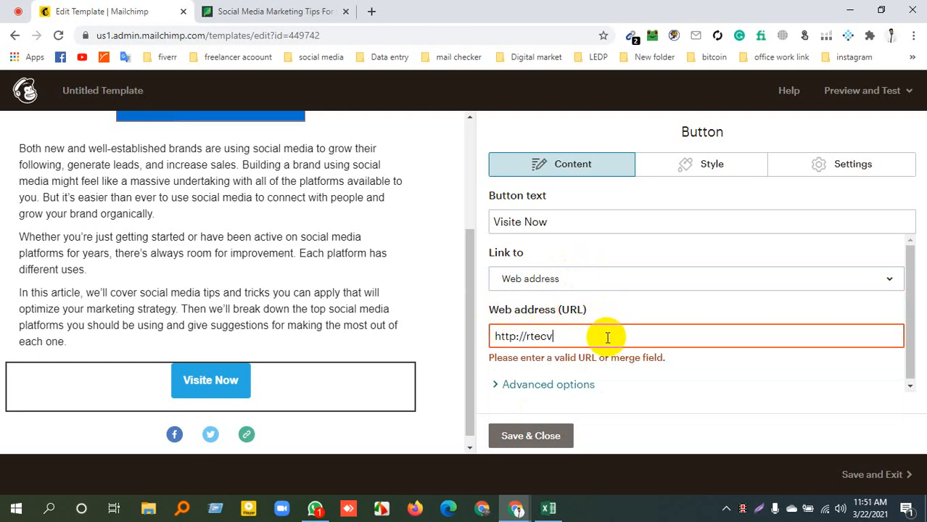
{"action": "type", "text": "hhlife.com"}
{"action": "left_click", "coordinate": [519, 431]}
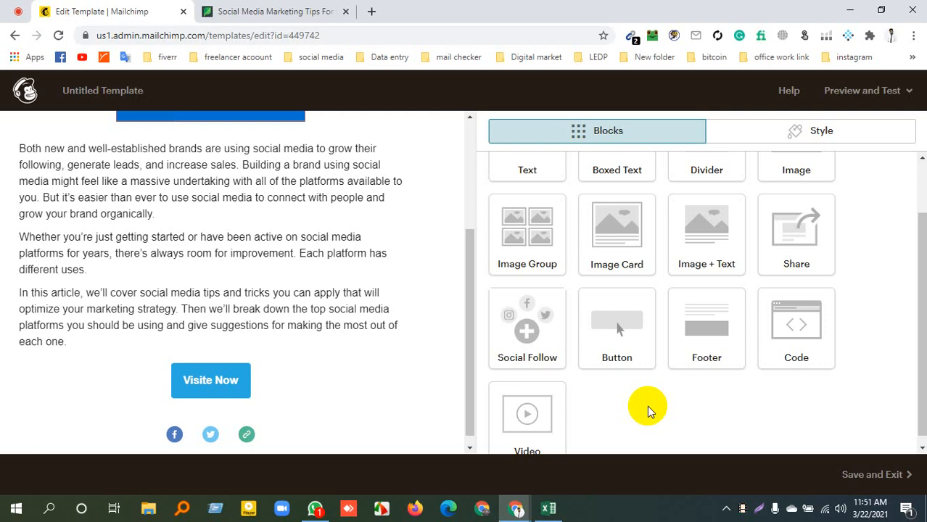
Remove the Twitter service from the Social Follow block below the button and save the block
{"action": "left_click", "coordinate": [179, 419]}
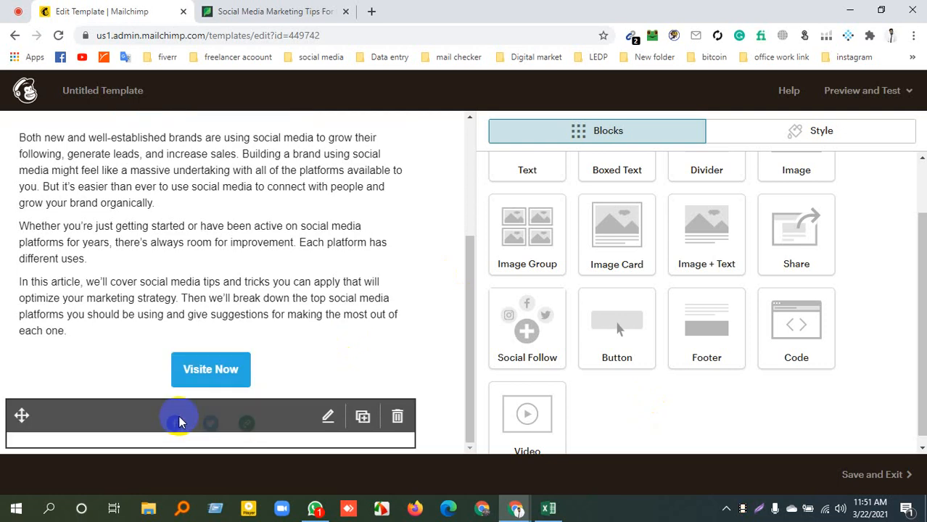
{"action": "scroll", "coordinate": [580, 365], "scroll_direction": "down", "scroll_amount": 5}
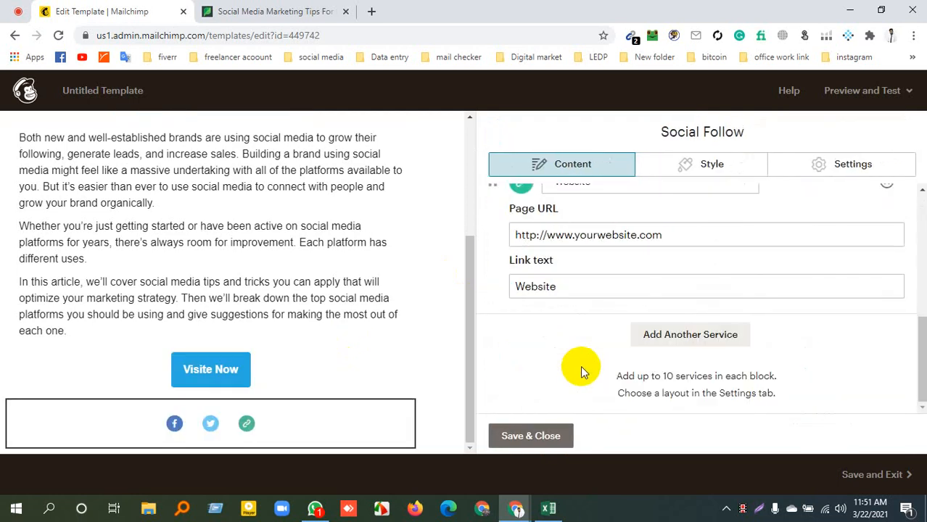
{"action": "scroll", "coordinate": [579, 366], "scroll_direction": "up", "scroll_amount": 3}
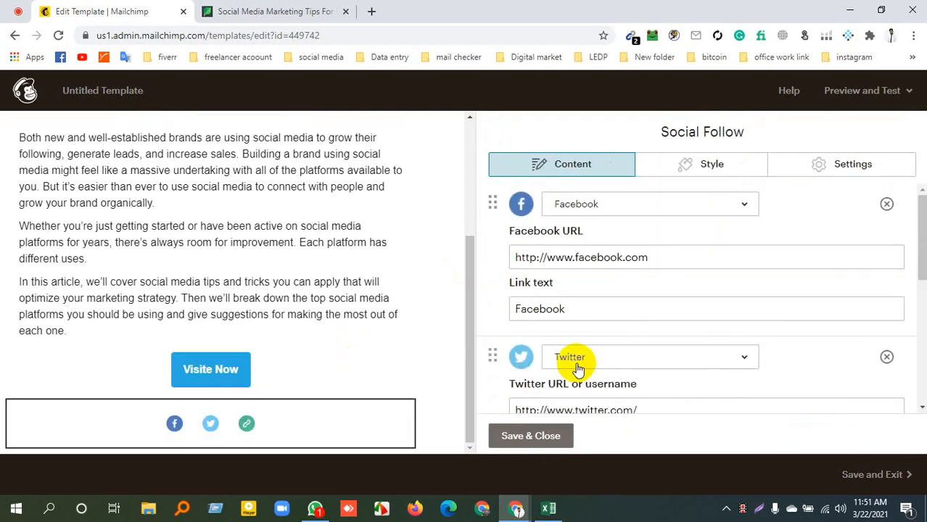
{"action": "left_click", "coordinate": [894, 356]}
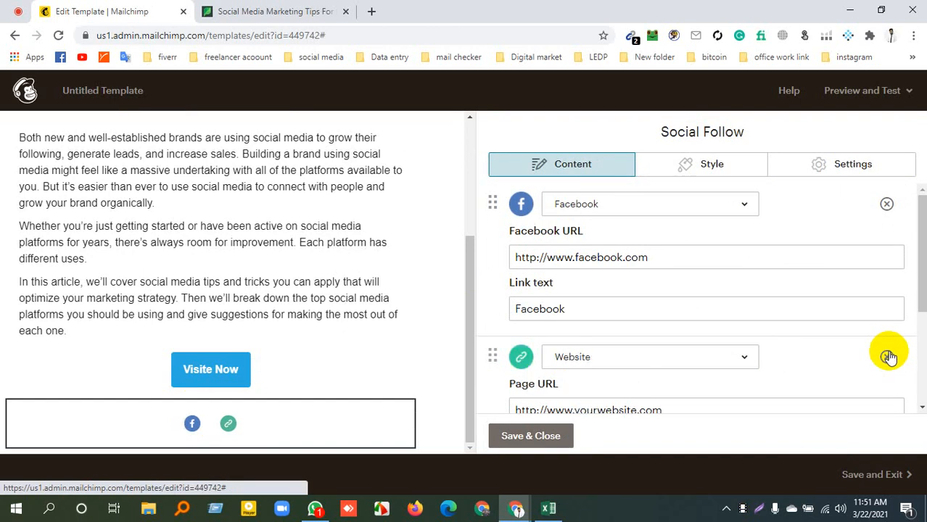
{"action": "left_click", "coordinate": [536, 437]}
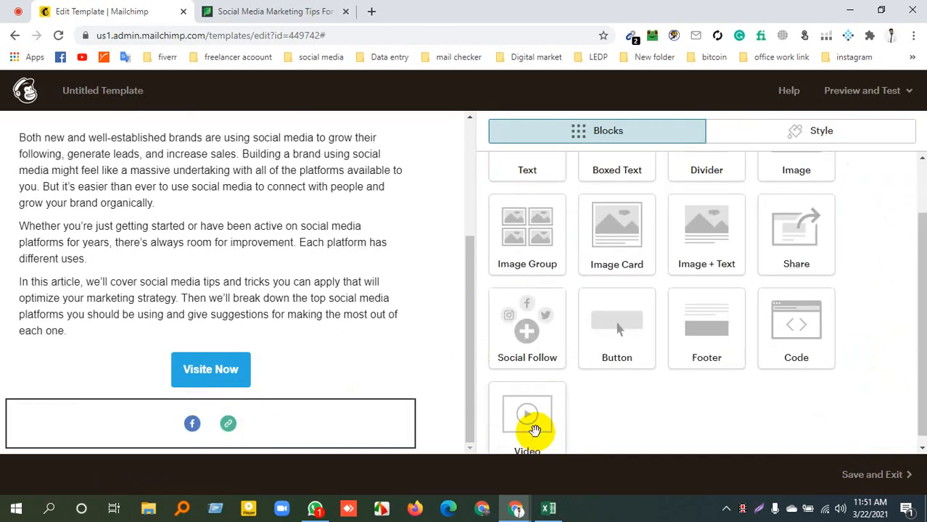
{"action": "left_click", "coordinate": [849, 97]}
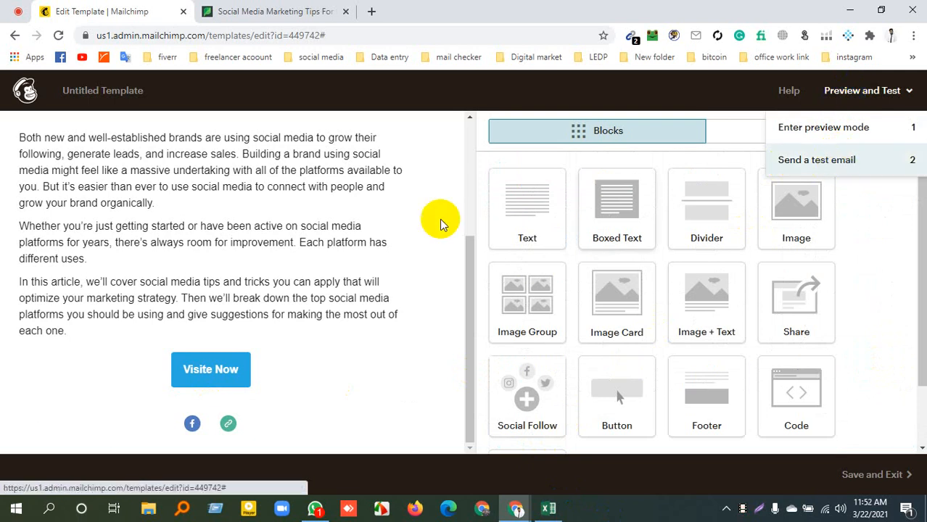
{"action": "scroll", "coordinate": [377, 337], "scroll_direction": "up", "scroll_amount": 5}
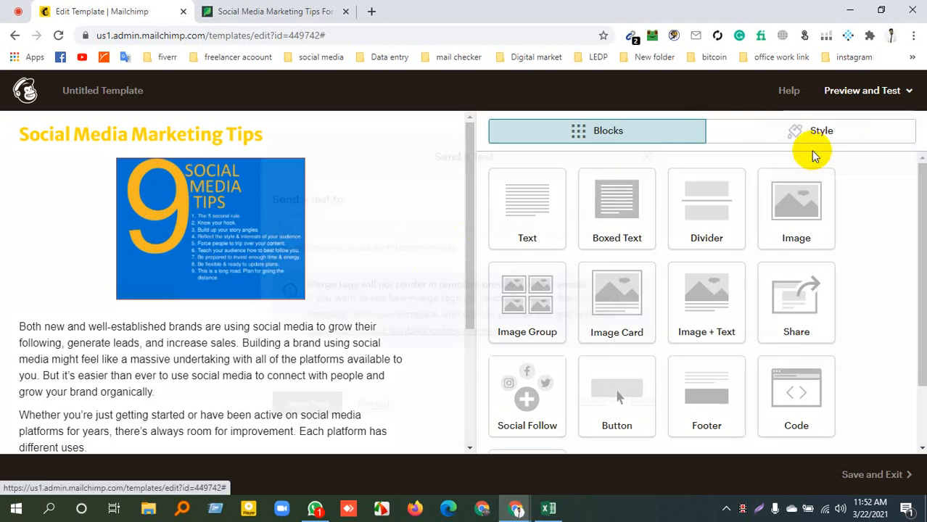
{"action": "left_click", "coordinate": [815, 159]}
{"action": "left_click", "coordinate": [445, 228]}
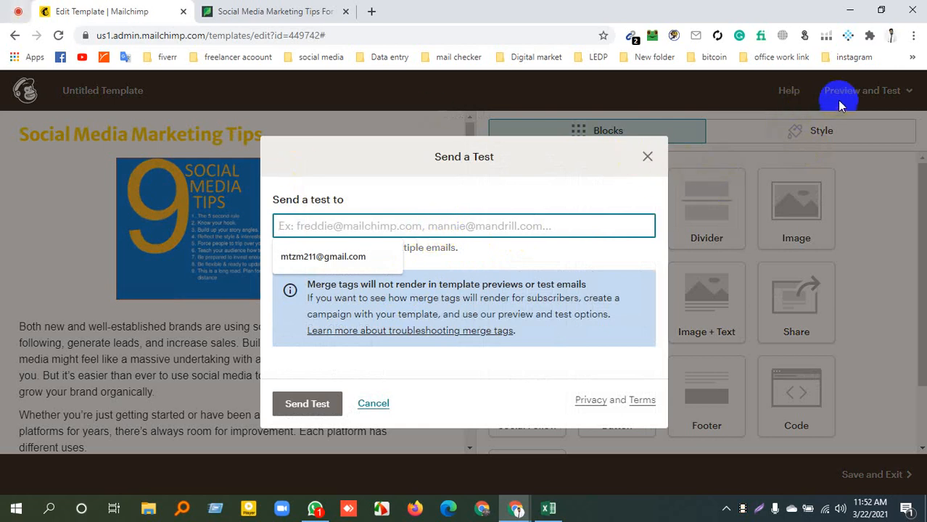
{"action": "left_click", "coordinate": [856, 92]}
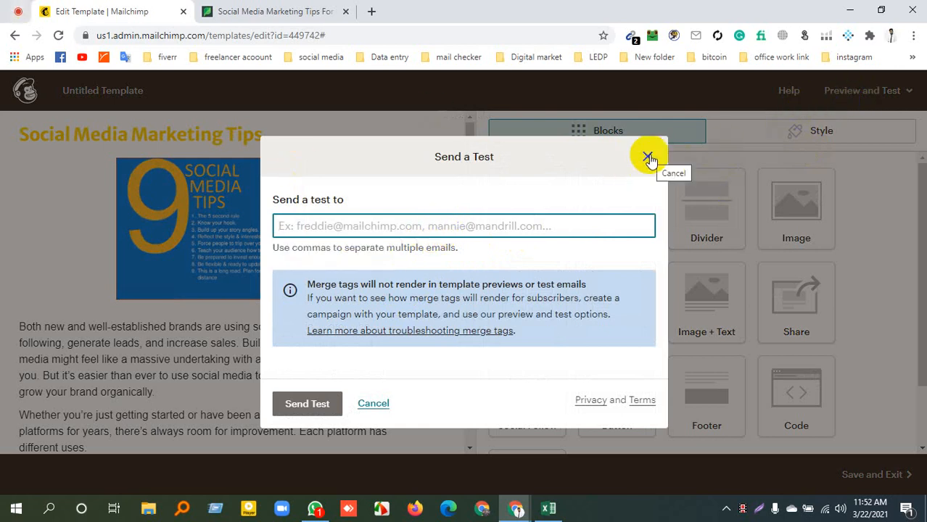
{"action": "left_click", "coordinate": [648, 158]}
View the whole template in desktop preview mode and return to the editor
{"action": "left_click", "coordinate": [851, 90]}
{"action": "left_click", "coordinate": [848, 133]}
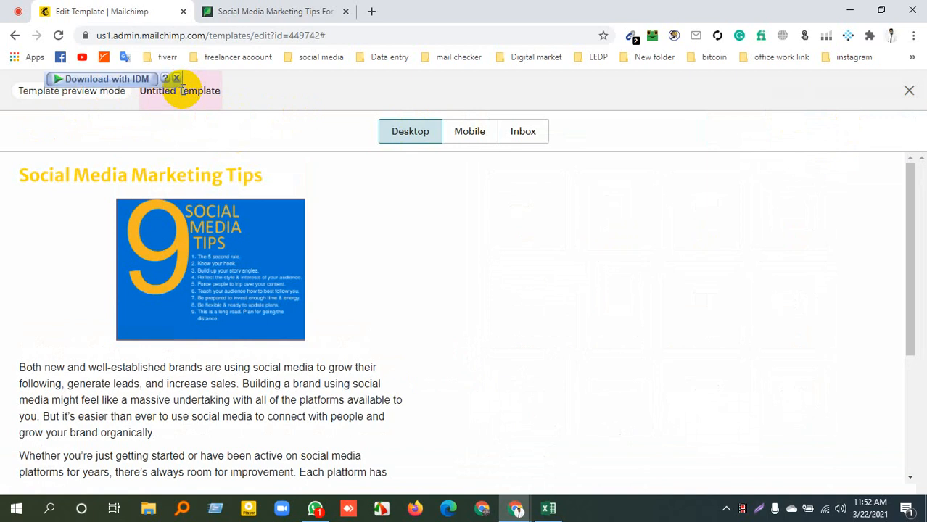
{"action": "triple_click", "coordinate": [79, 92]}
{"action": "scroll", "coordinate": [256, 251], "scroll_direction": "down", "scroll_amount": 3}
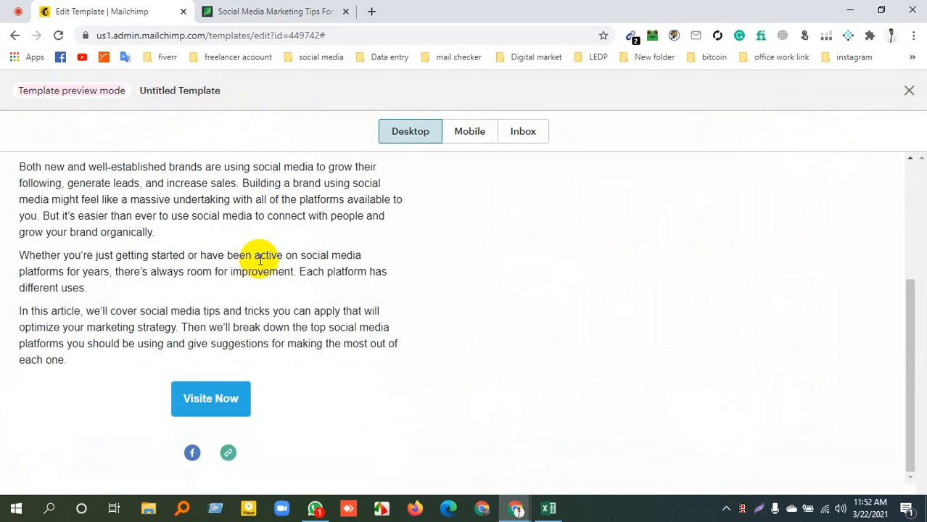
{"action": "scroll", "coordinate": [319, 263], "scroll_direction": "up", "scroll_amount": 3}
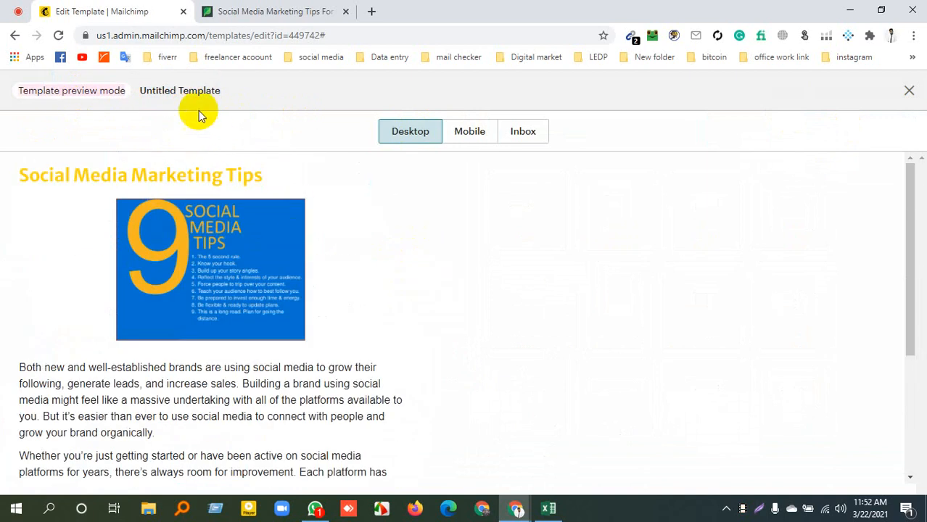
{"action": "left_click", "coordinate": [909, 90]}
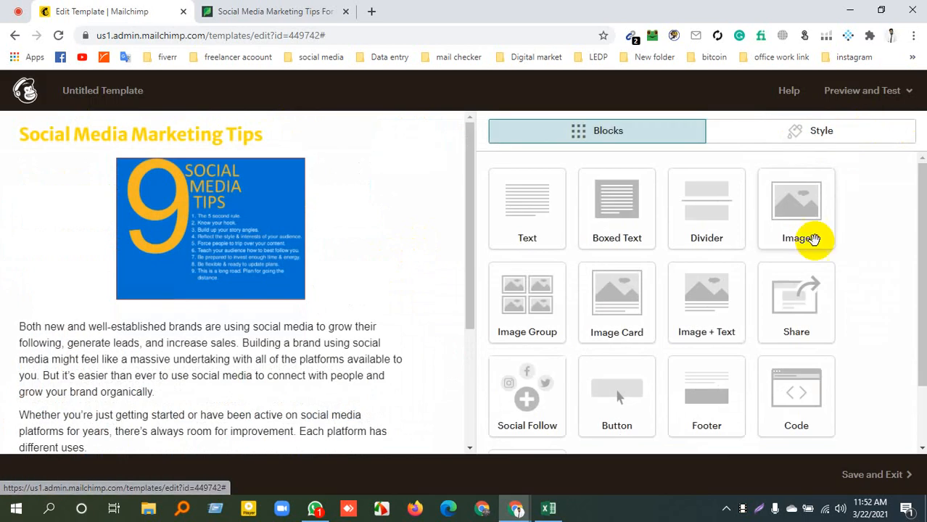
Switch to the Google Meet call and copy the participant's e-mail address from the meeting chat
{"action": "left_click", "coordinate": [864, 90]}
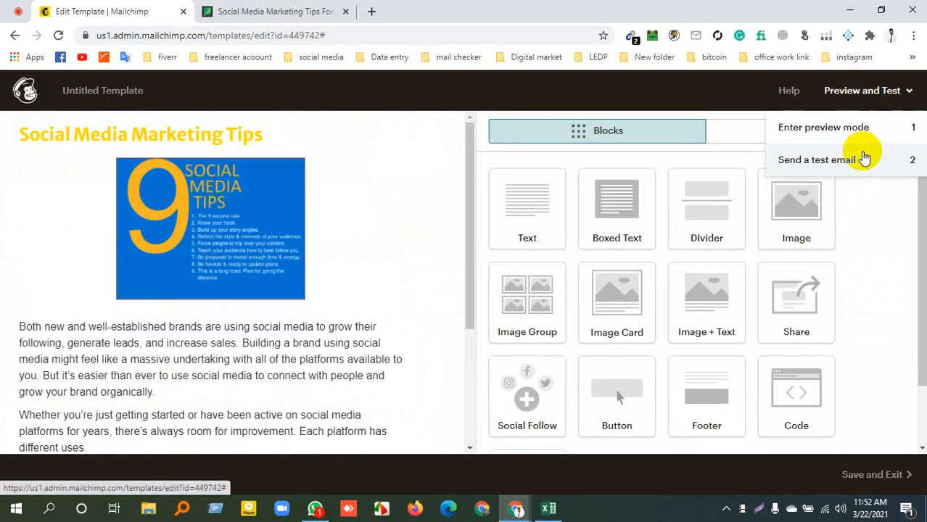
{"action": "left_click", "coordinate": [25, 16]}
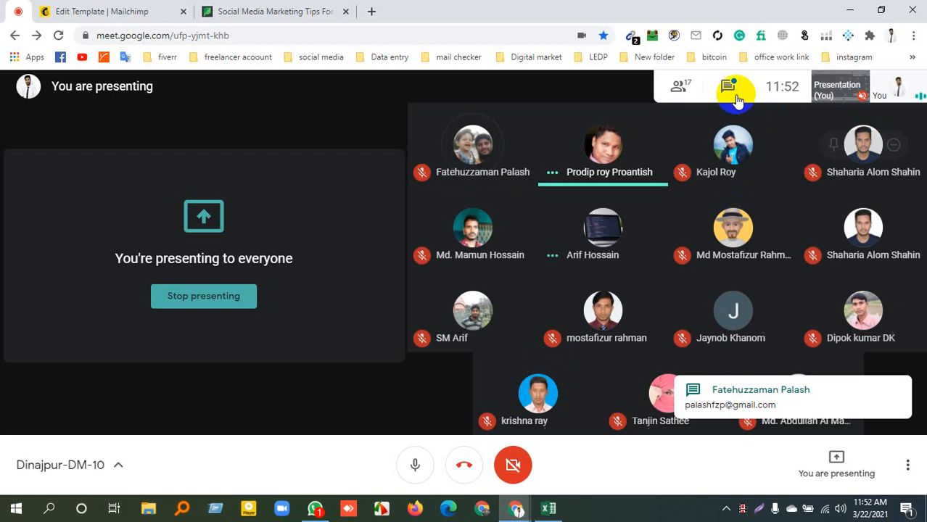
{"action": "left_click", "coordinate": [743, 100]}
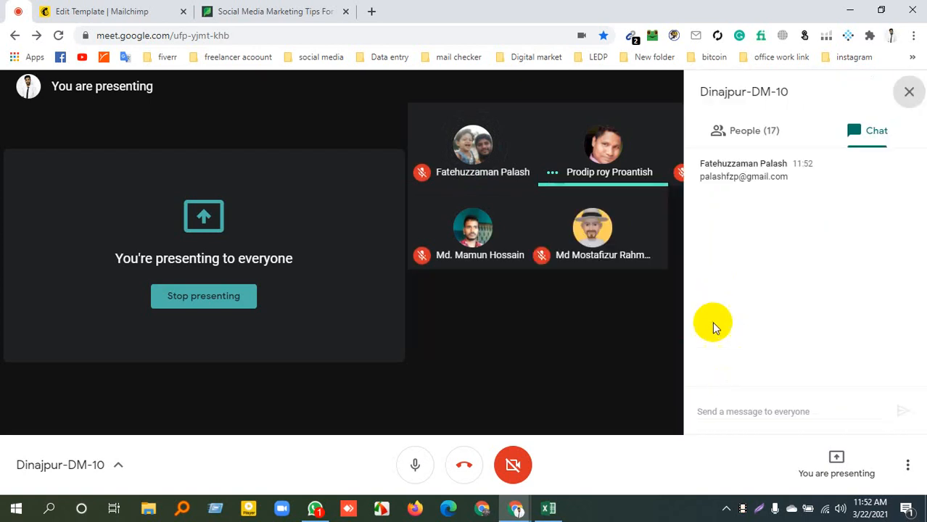
{"action": "triple_click", "coordinate": [740, 178]}
{"action": "key", "text": "ctrl+c"}
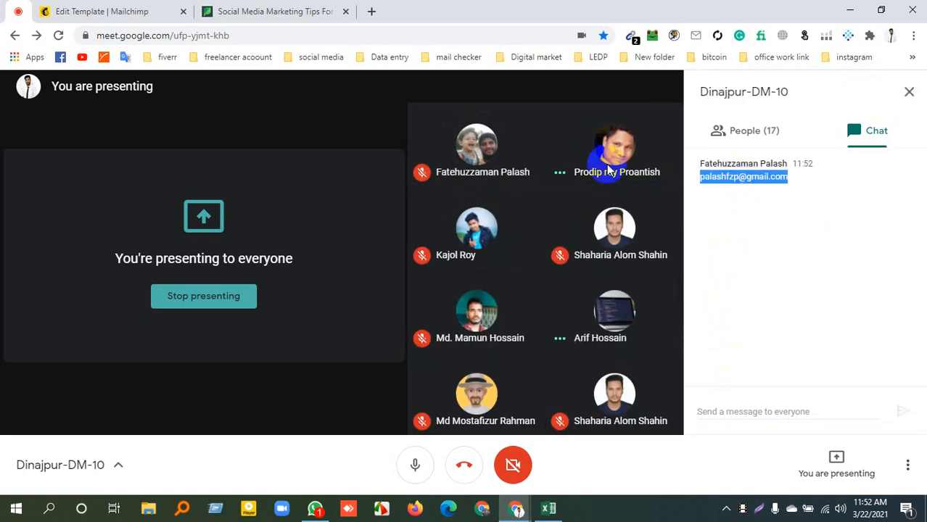
Return to the Mailchimp template, try to send a test email to the copied participant address, and close the test dialog
{"action": "left_click", "coordinate": [245, 11]}
{"action": "left_click", "coordinate": [149, 9]}
{"action": "left_click", "coordinate": [879, 93]}
{"action": "left_click", "coordinate": [870, 91]}
{"action": "left_click", "coordinate": [834, 160]}
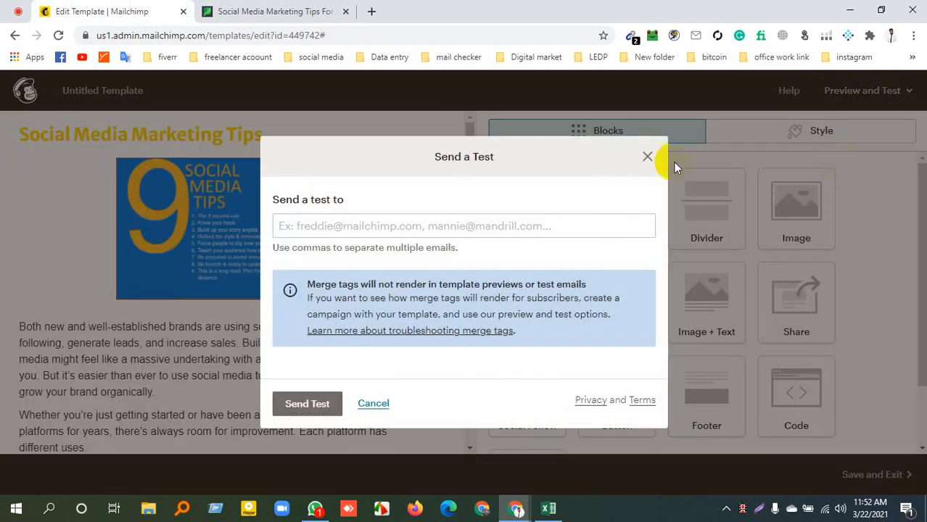
{"action": "left_click", "coordinate": [429, 224]}
{"action": "key", "text": "ctrl+v"}
{"action": "left_click", "coordinate": [293, 413]}
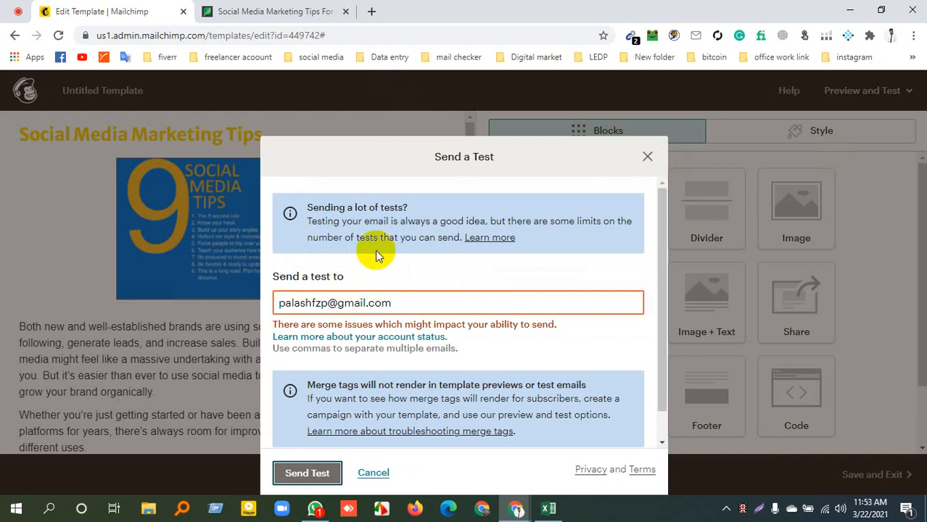
{"action": "left_click", "coordinate": [301, 472]}
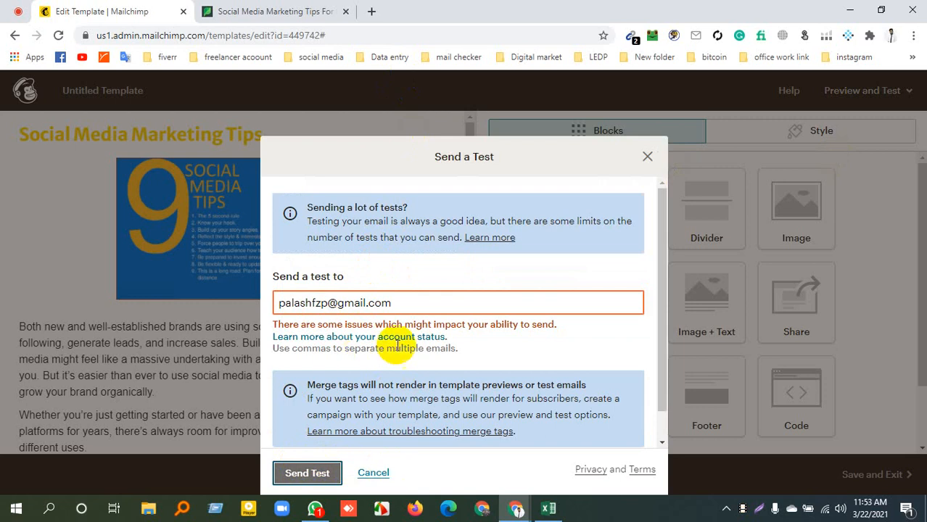
{"action": "left_click_drag", "start_coordinate": [277, 349], "coordinate": [452, 348]}
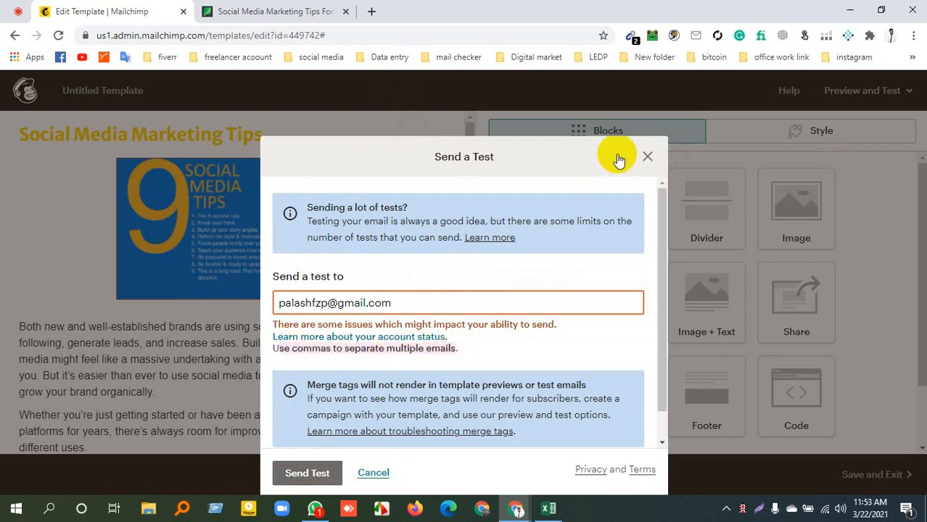
{"action": "left_click", "coordinate": [648, 156]}
Save the template under the name "data Entry" and exit the editor
{"action": "scroll", "coordinate": [567, 377], "scroll_direction": "down", "scroll_amount": 1}
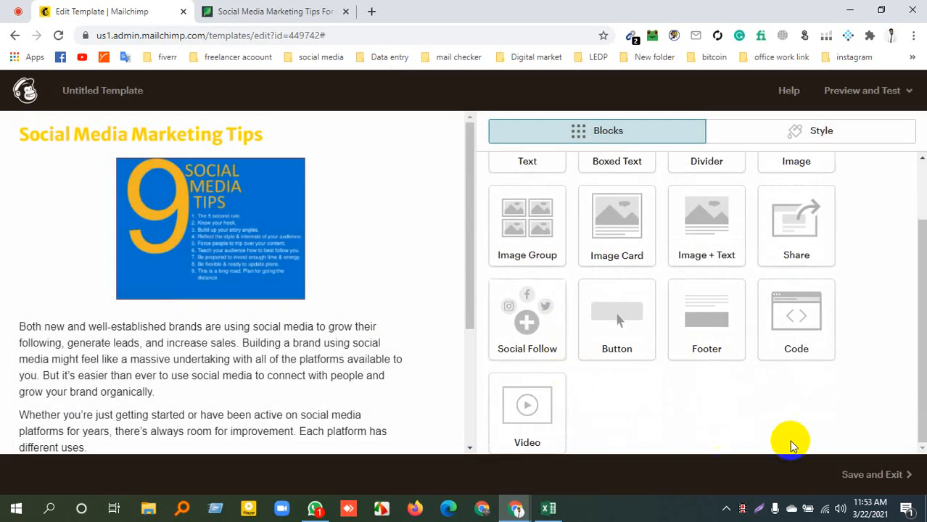
{"action": "left_click", "coordinate": [850, 473]}
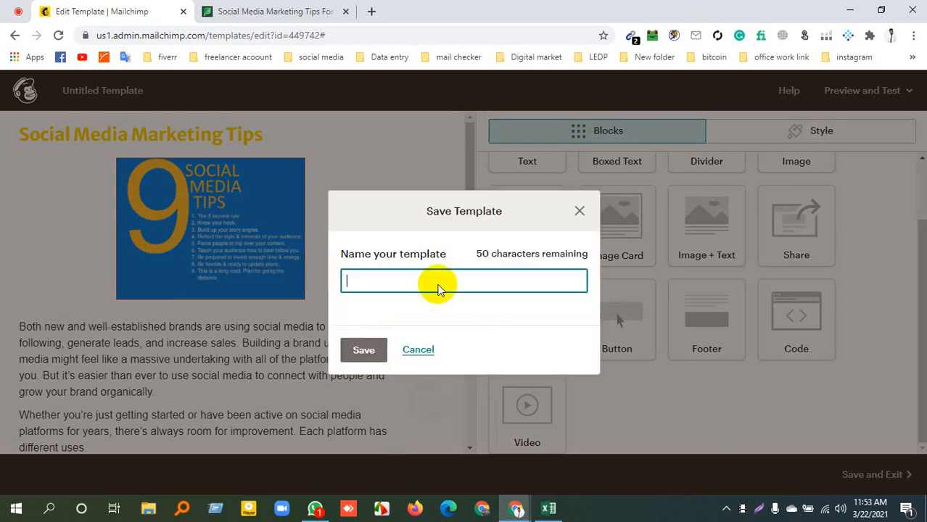
{"action": "left_click", "coordinate": [579, 210]}
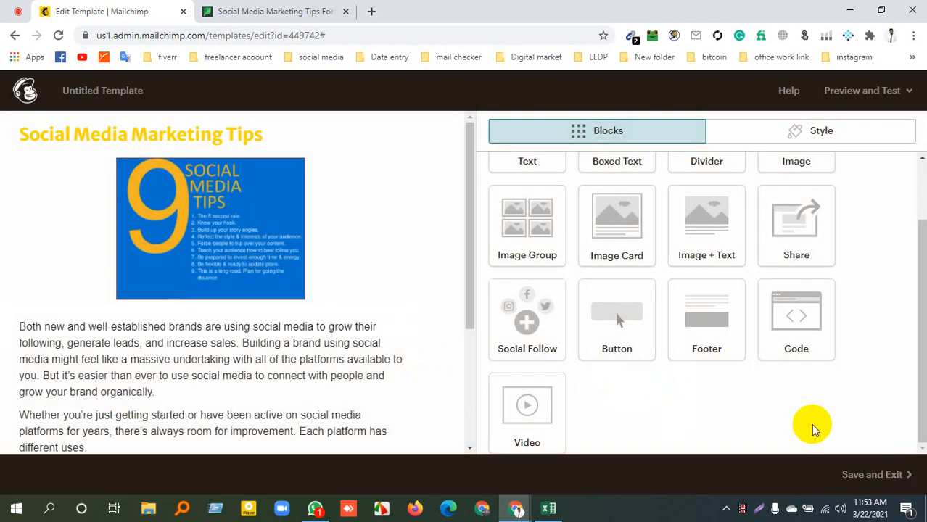
{"action": "left_click", "coordinate": [911, 477]}
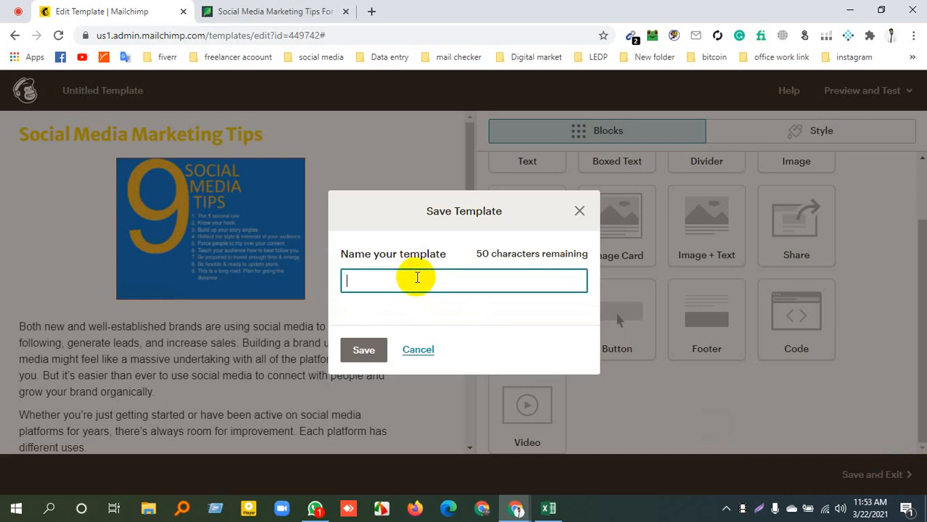
{"action": "type", "text": "Data Entry"}
{"action": "left_click", "coordinate": [360, 349]}
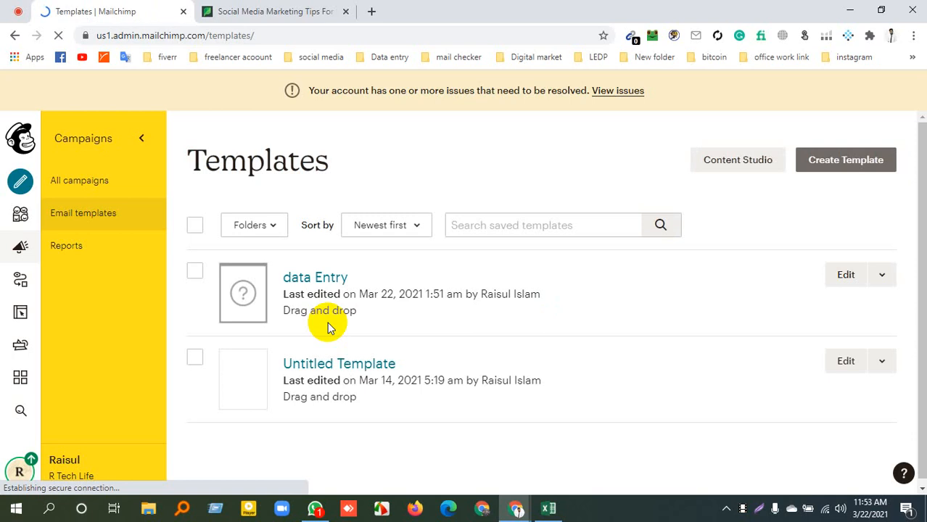
Preview the saved data Entry template in both desktop and mobile views, and close the preview
{"action": "left_click", "coordinate": [882, 278]}
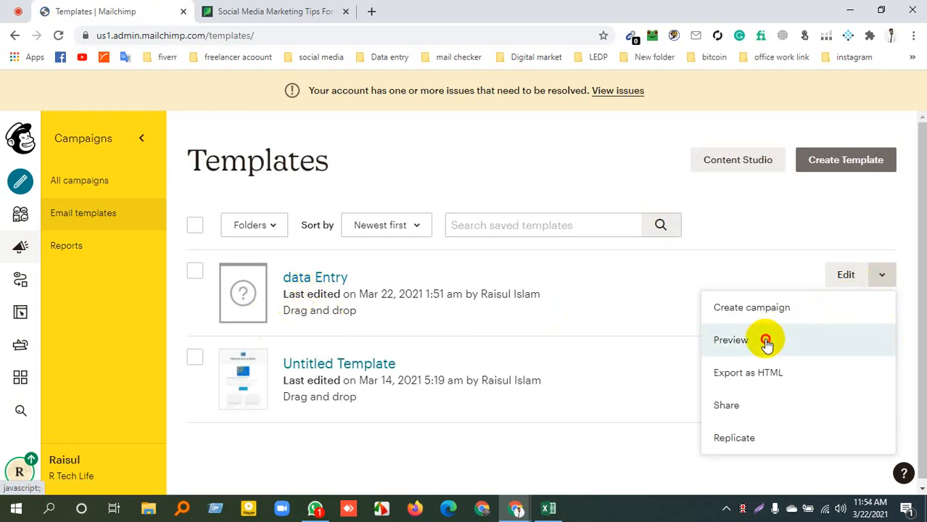
{"action": "left_click", "coordinate": [768, 342]}
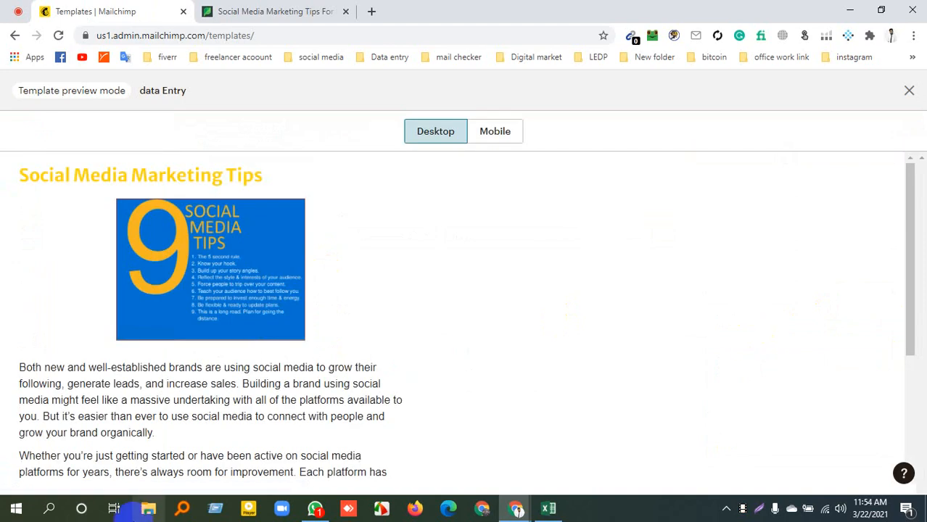
{"action": "scroll", "coordinate": [276, 341], "scroll_direction": "down", "scroll_amount": 3}
{"action": "scroll", "coordinate": [275, 341], "scroll_direction": "up", "scroll_amount": 3}
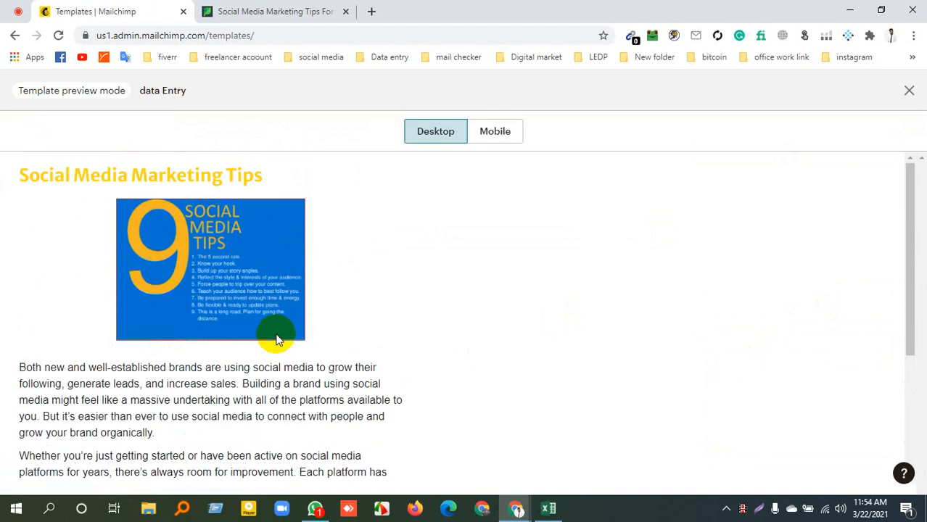
{"action": "left_click", "coordinate": [490, 142]}
{"action": "scroll", "coordinate": [490, 296], "scroll_direction": "down", "scroll_amount": 10}
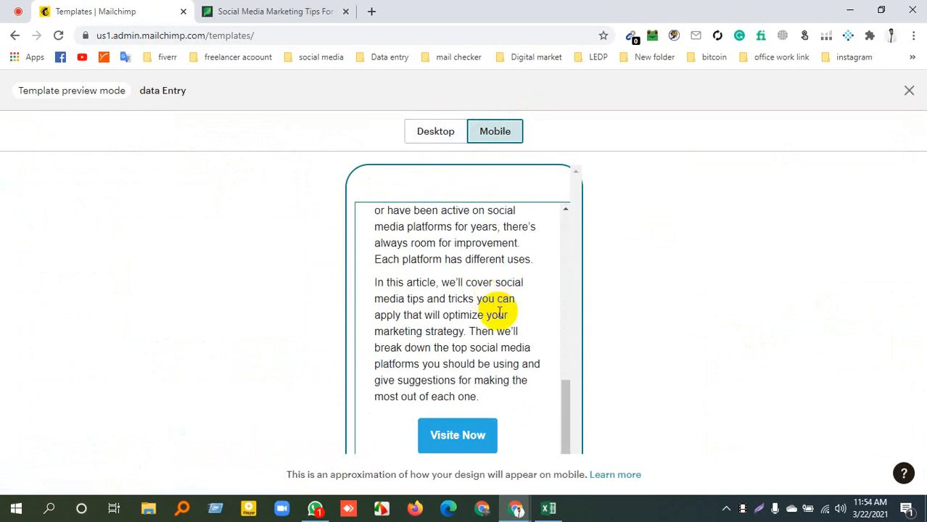
{"action": "scroll", "coordinate": [497, 305], "scroll_direction": "up", "scroll_amount": 10}
{"action": "left_click", "coordinate": [428, 138]}
{"action": "scroll", "coordinate": [473, 321], "scroll_direction": "down", "scroll_amount": 3}
{"action": "scroll", "coordinate": [473, 319], "scroll_direction": "up", "scroll_amount": 3}
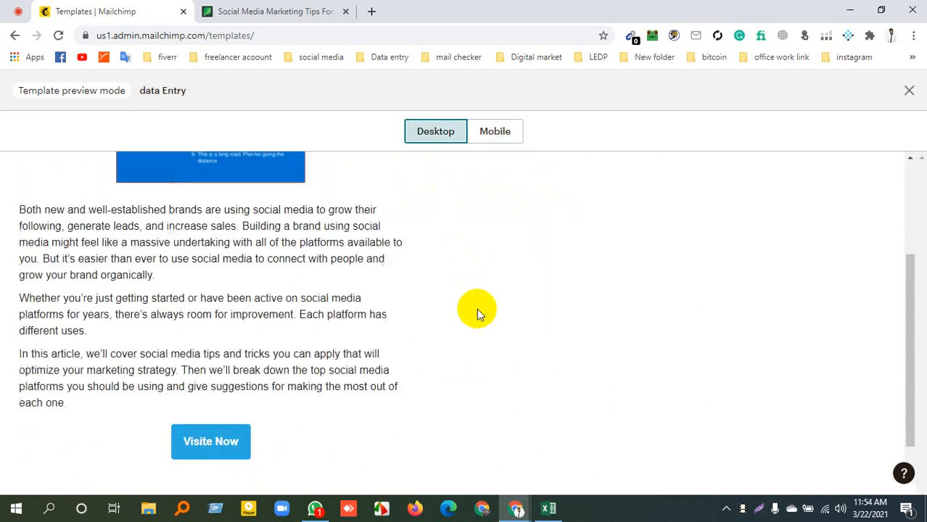
{"action": "left_click", "coordinate": [493, 133]}
{"action": "scroll", "coordinate": [499, 290], "scroll_direction": "down", "scroll_amount": 3}
{"action": "scroll", "coordinate": [507, 290], "scroll_direction": "down", "scroll_amount": 3}
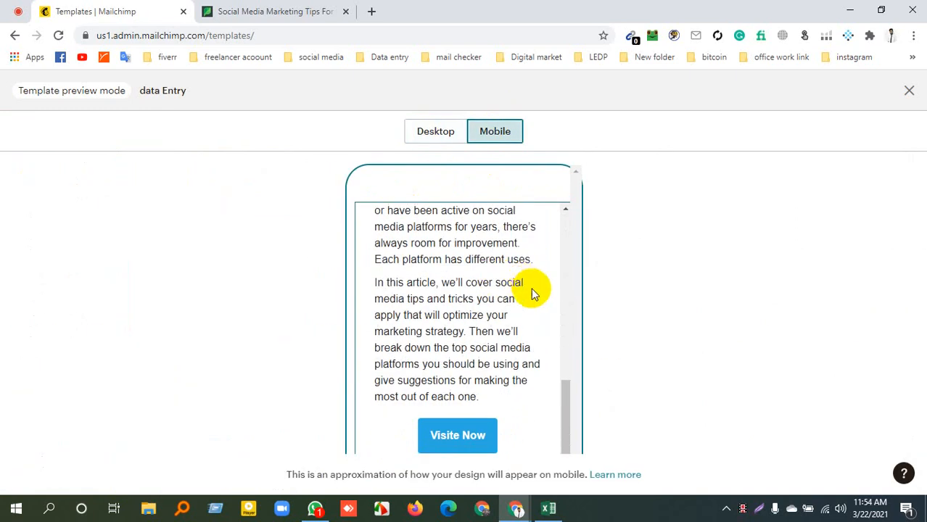
{"action": "left_click", "coordinate": [908, 92]}
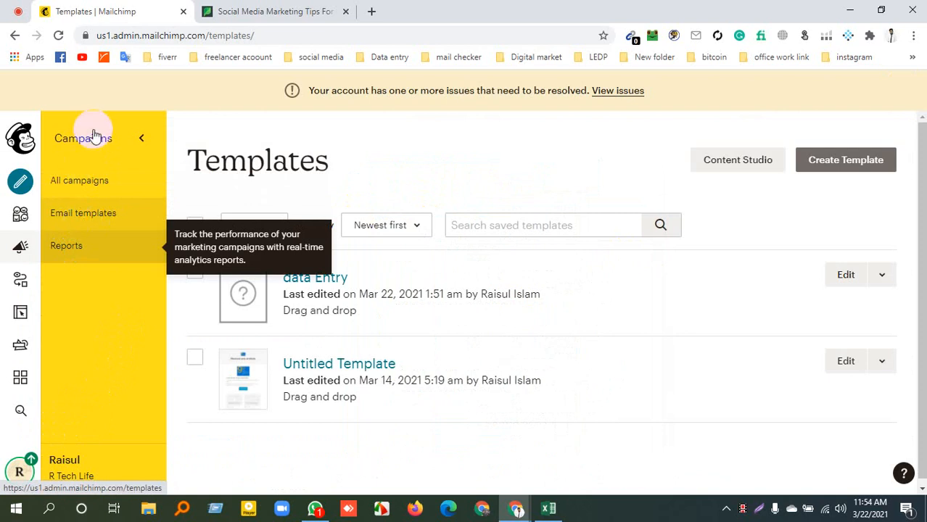
Go to the list of all campaigns and start creating a new campaign
{"action": "left_click", "coordinate": [85, 179]}
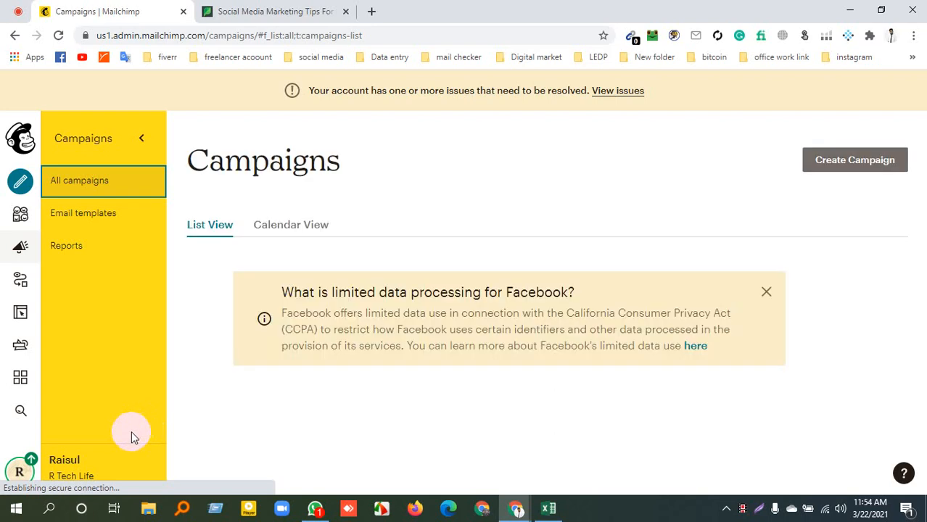
{"action": "scroll", "coordinate": [321, 300], "scroll_direction": "down", "scroll_amount": 1}
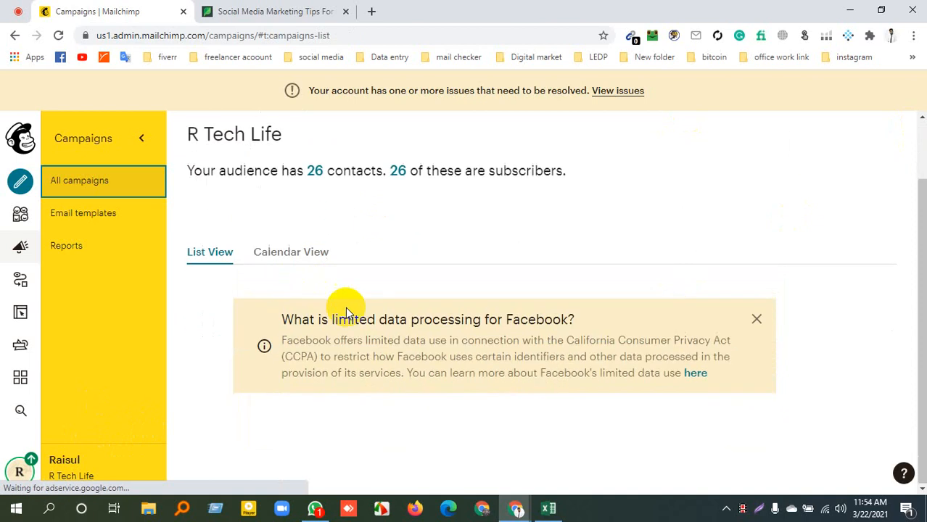
{"action": "scroll", "coordinate": [348, 377], "scroll_direction": "down", "scroll_amount": 4}
{"action": "scroll", "coordinate": [239, 364], "scroll_direction": "up", "scroll_amount": 1}
{"action": "scroll", "coordinate": [240, 364], "scroll_direction": "up", "scroll_amount": 3}
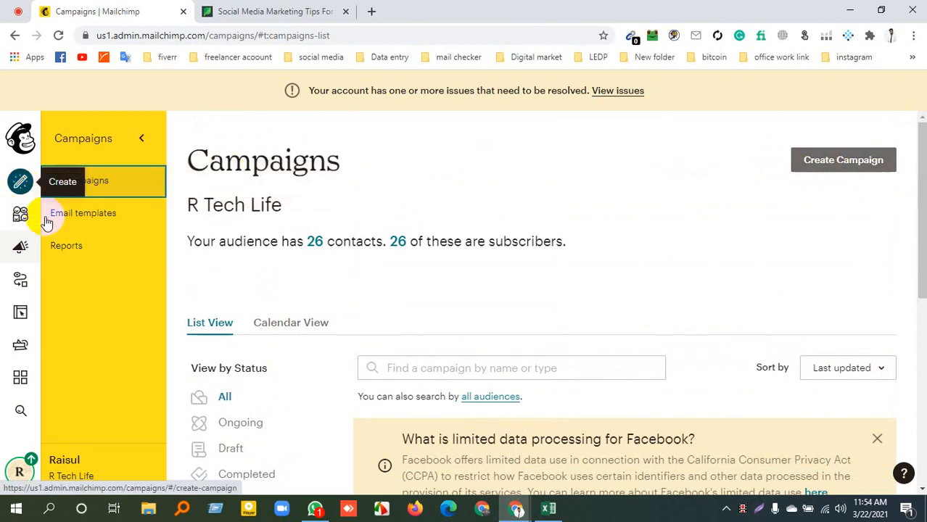
{"action": "left_click", "coordinate": [847, 163]}
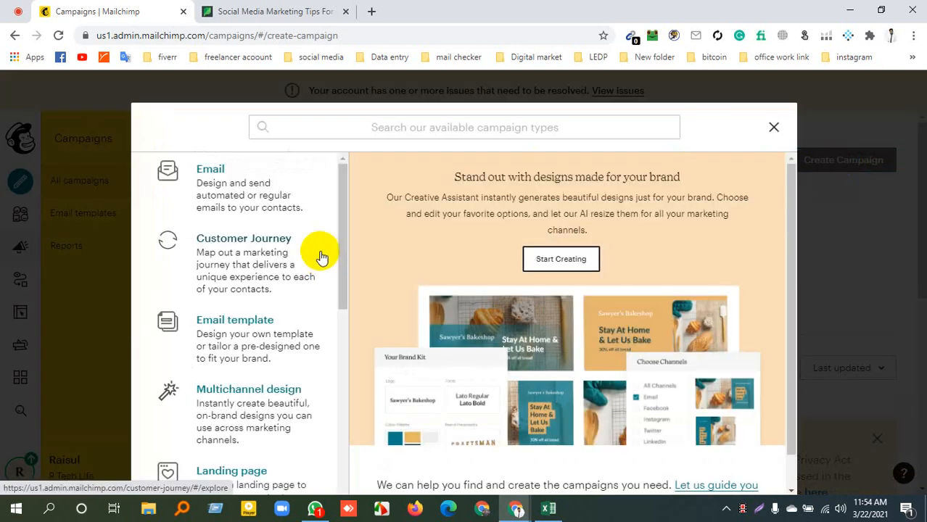
Look through the available campaign types and choose Email
{"action": "scroll", "coordinate": [319, 274], "scroll_direction": "down", "scroll_amount": 3}
{"action": "scroll", "coordinate": [312, 272], "scroll_direction": "down", "scroll_amount": 3}
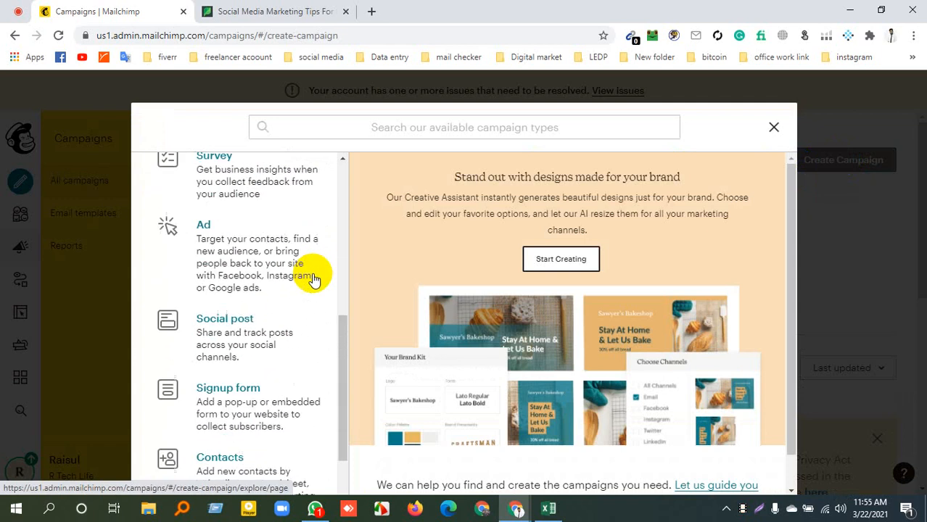
{"action": "scroll", "coordinate": [290, 279], "scroll_direction": "up", "scroll_amount": 4}
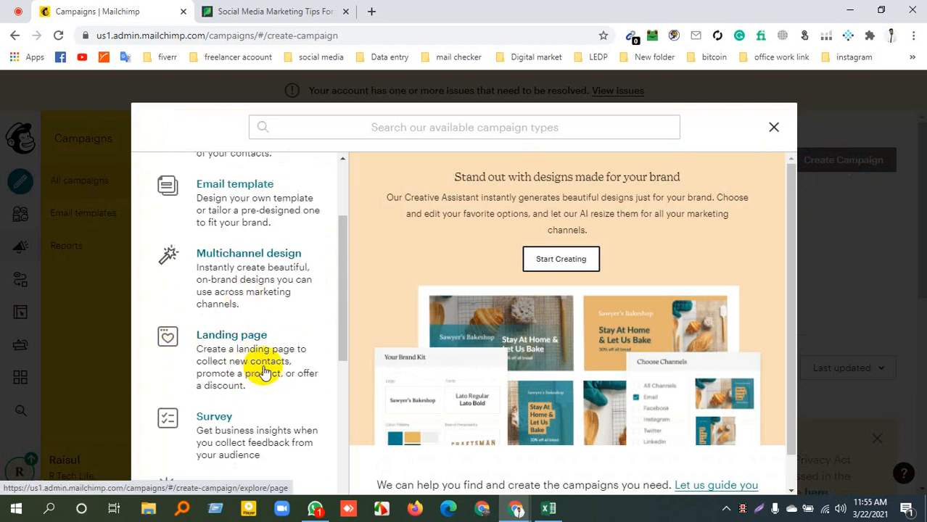
{"action": "scroll", "coordinate": [208, 310], "scroll_direction": "up", "scroll_amount": 2}
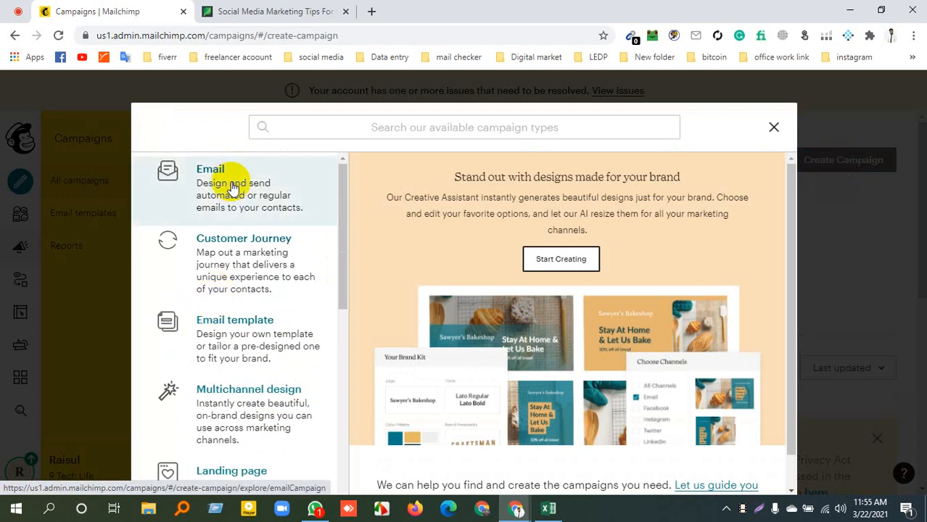
{"action": "left_click", "coordinate": [232, 187]}
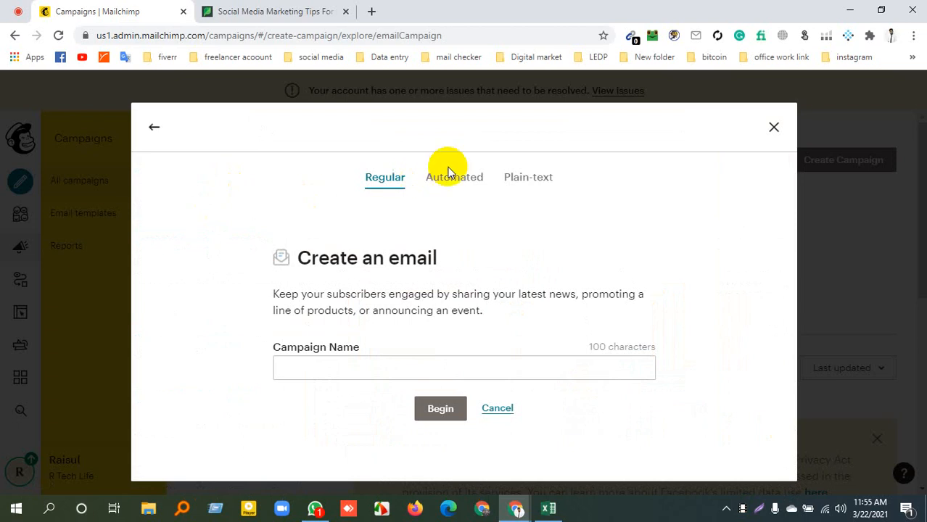
Examine the featured automated email options and return to the Regular email type
{"action": "left_click", "coordinate": [449, 181]}
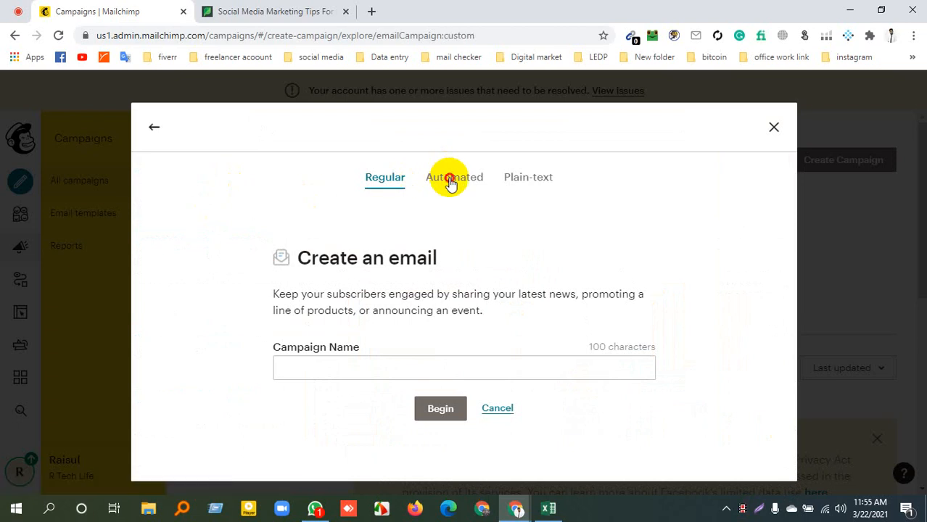
{"action": "scroll", "coordinate": [426, 323], "scroll_direction": "down", "scroll_amount": 1}
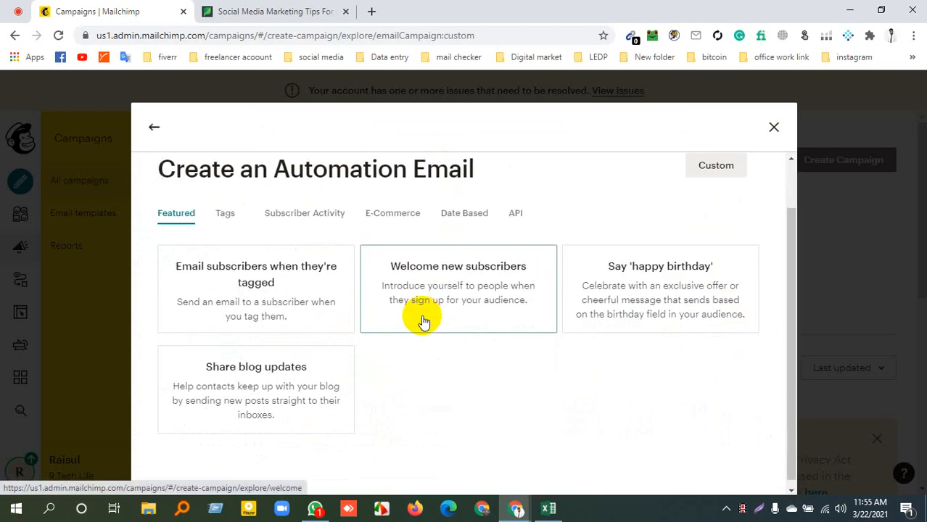
{"action": "scroll", "coordinate": [424, 319], "scroll_direction": "up", "scroll_amount": 1}
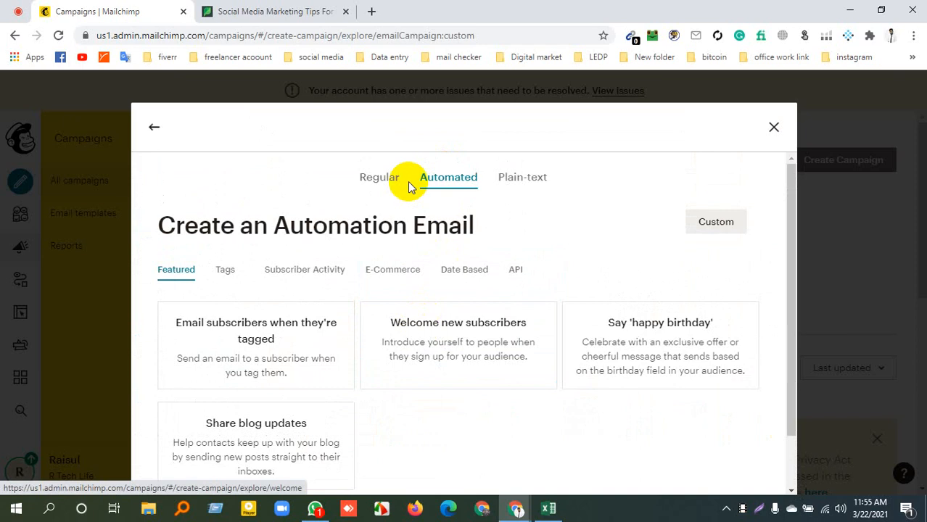
{"action": "left_click", "coordinate": [373, 177]}
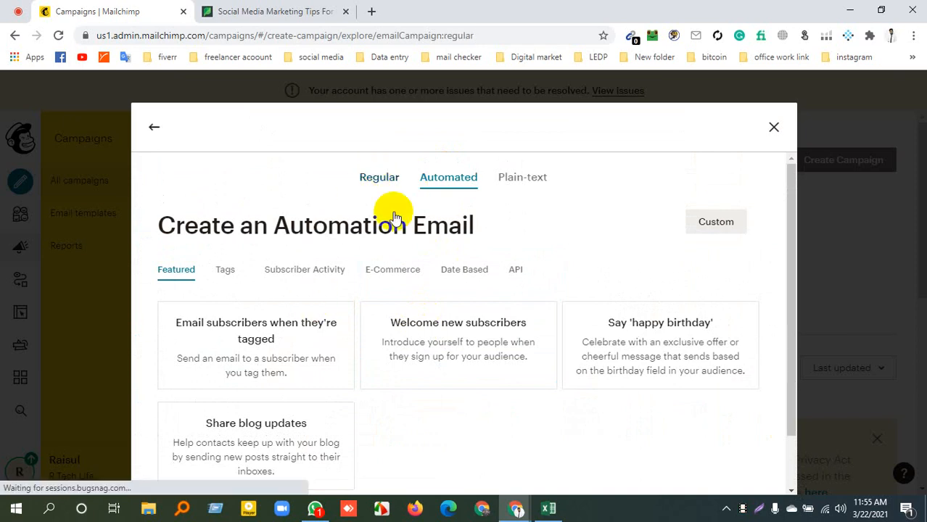
{"action": "left_click", "coordinate": [381, 178]}
Name the regular email campaign "data Entey" and begin it
{"action": "left_click", "coordinate": [432, 365]}
{"action": "type", "text": "data Enr"}
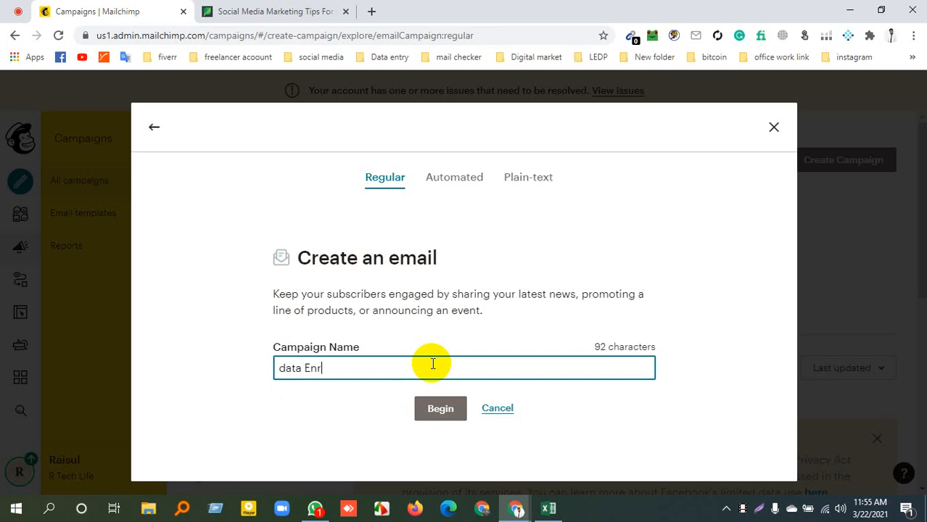
{"action": "key", "text": "BackSpace"}
{"action": "type", "text": "tey"}
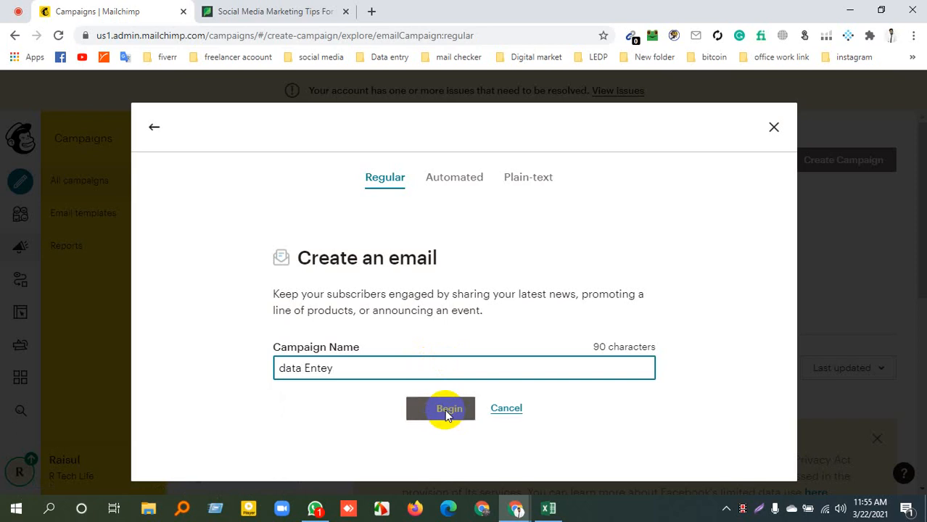
{"action": "left_click", "coordinate": [442, 411]}
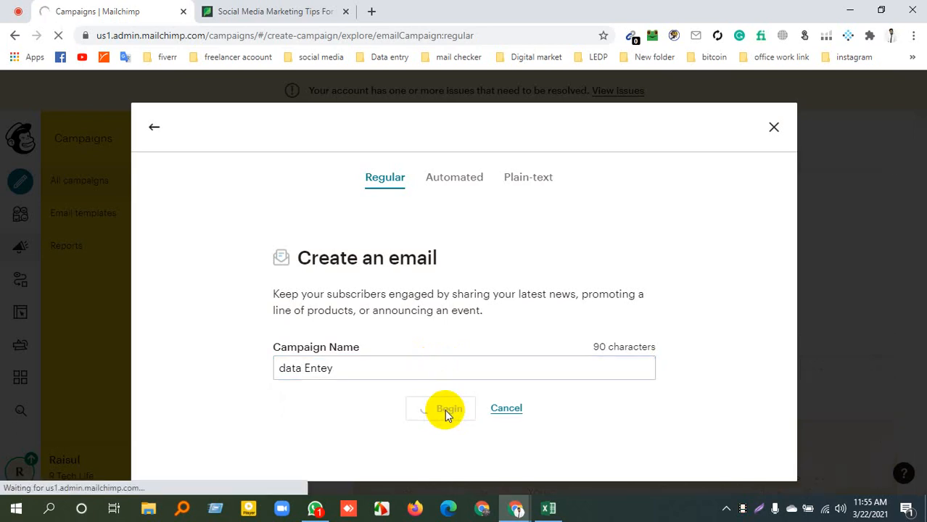
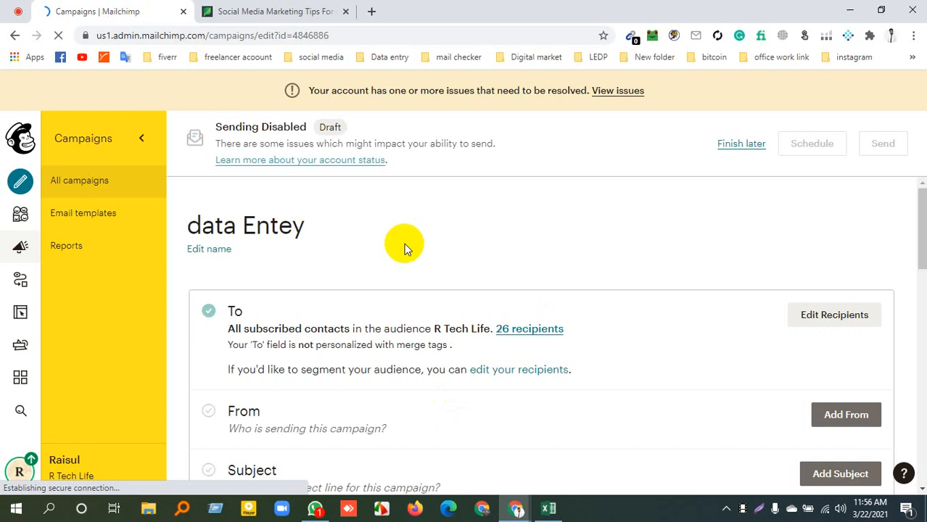
Examine the campaign draft's To, From, Subject and Content sections and the sharing options, and return to the dashboard
{"action": "scroll", "coordinate": [406, 247], "scroll_direction": "down", "scroll_amount": 8}
{"action": "scroll", "coordinate": [426, 279], "scroll_direction": "up", "scroll_amount": 4}
{"action": "scroll", "coordinate": [441, 274], "scroll_direction": "up", "scroll_amount": 4}
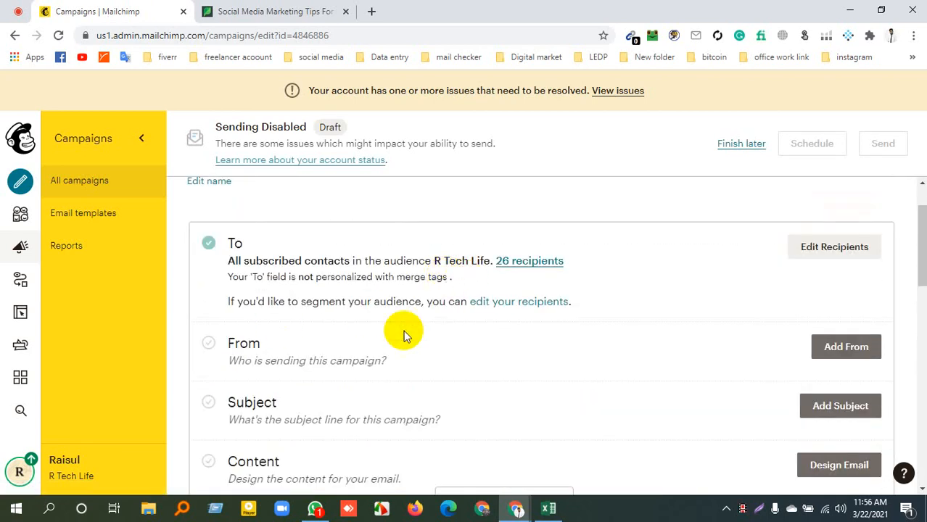
{"action": "scroll", "coordinate": [632, 337], "scroll_direction": "down", "scroll_amount": 3}
{"action": "scroll", "coordinate": [628, 320], "scroll_direction": "up", "scroll_amount": 2}
{"action": "scroll", "coordinate": [625, 313], "scroll_direction": "up", "scroll_amount": 1}
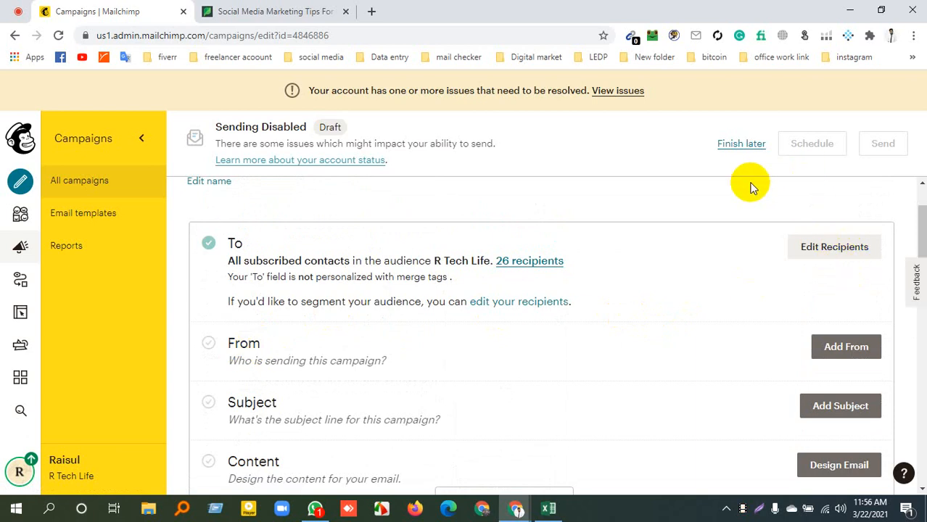
{"action": "scroll", "coordinate": [625, 291], "scroll_direction": "down", "scroll_amount": 4}
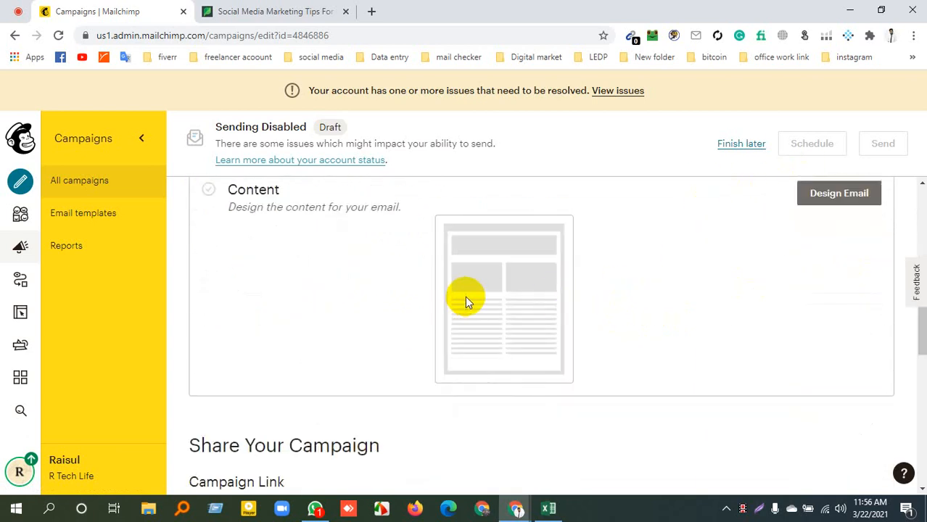
{"action": "scroll", "coordinate": [464, 299], "scroll_direction": "down", "scroll_amount": 6}
{"action": "scroll", "coordinate": [420, 350], "scroll_direction": "up", "scroll_amount": 1}
{"action": "scroll", "coordinate": [420, 350], "scroll_direction": "up", "scroll_amount": 4}
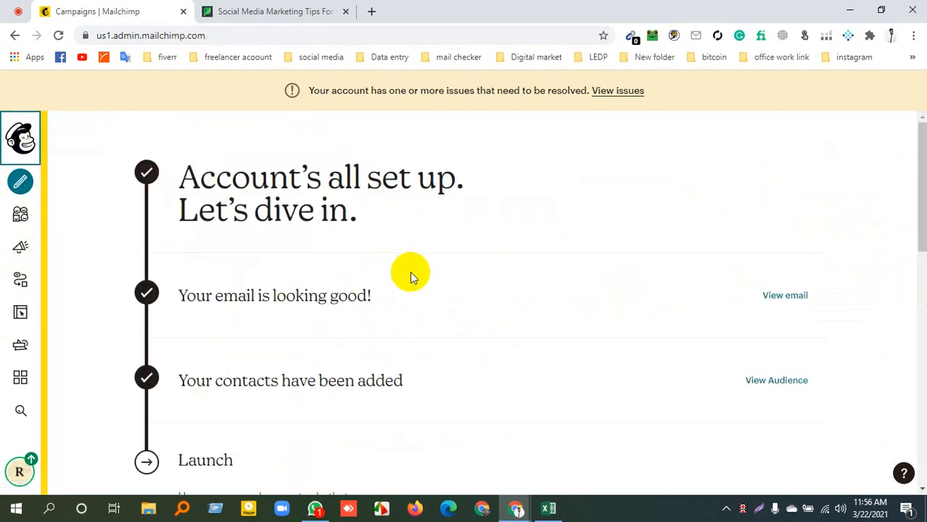
Look over the dashboard's setup checklist, most recent campaign performance, activity feed and audience summary
{"action": "scroll", "coordinate": [413, 276], "scroll_direction": "down", "scroll_amount": 3}
{"action": "scroll", "coordinate": [410, 274], "scroll_direction": "up", "scroll_amount": 3}
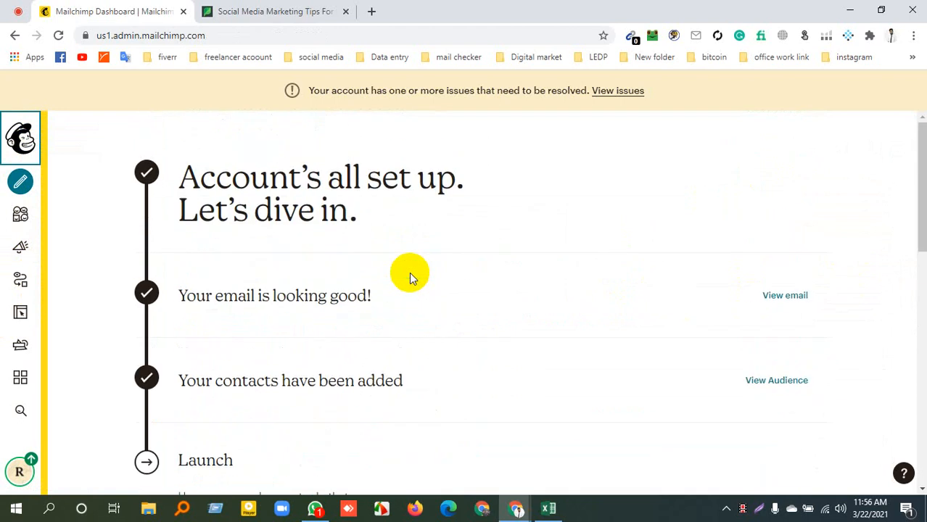
{"action": "scroll", "coordinate": [410, 274], "scroll_direction": "down", "scroll_amount": 4}
{"action": "scroll", "coordinate": [409, 274], "scroll_direction": "down", "scroll_amount": 5}
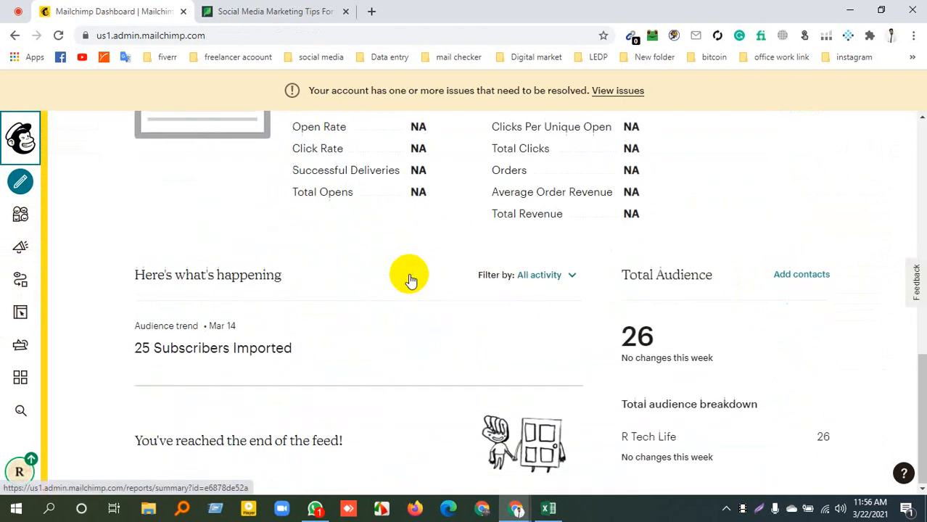
{"action": "scroll", "coordinate": [22, 199], "scroll_direction": "up", "scroll_amount": 4}
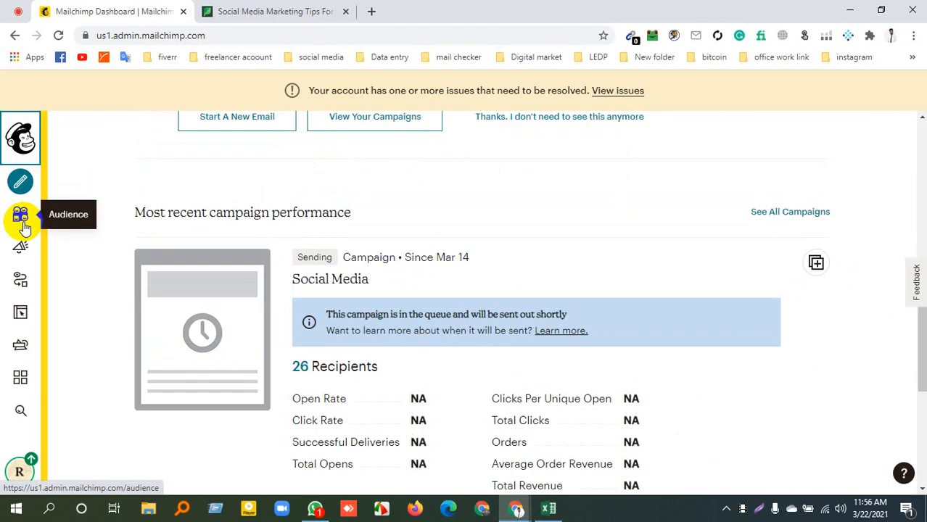
Go to the R Tech Life audience and start importing contacts into it
{"action": "left_click", "coordinate": [24, 224]}
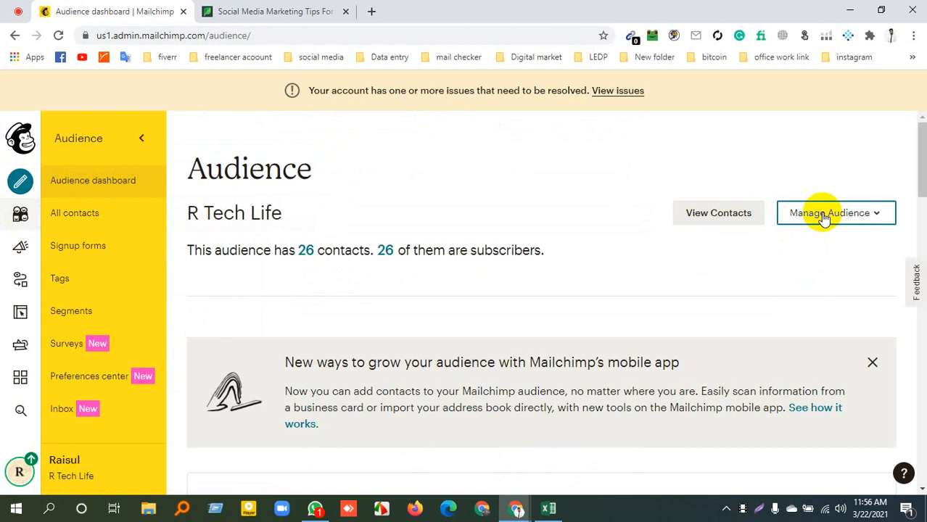
{"action": "left_click", "coordinate": [877, 212]}
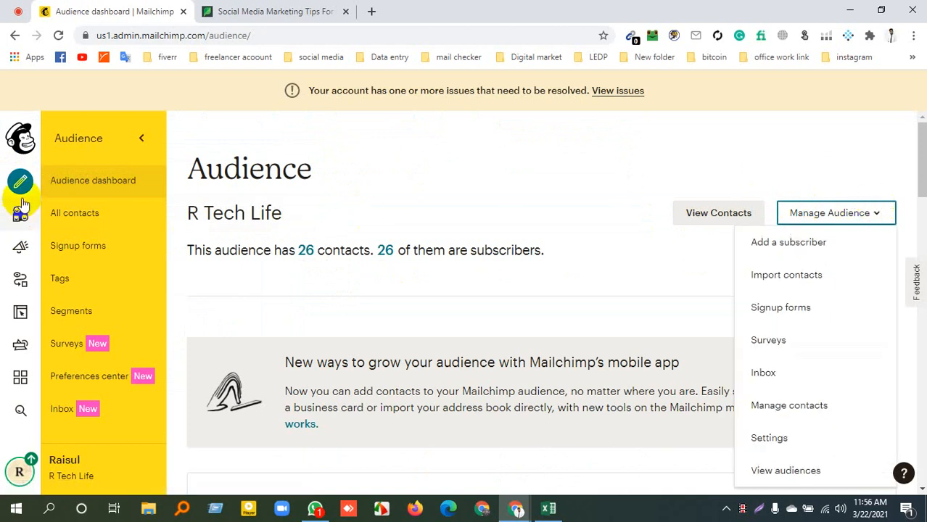
{"action": "left_click", "coordinate": [501, 190]}
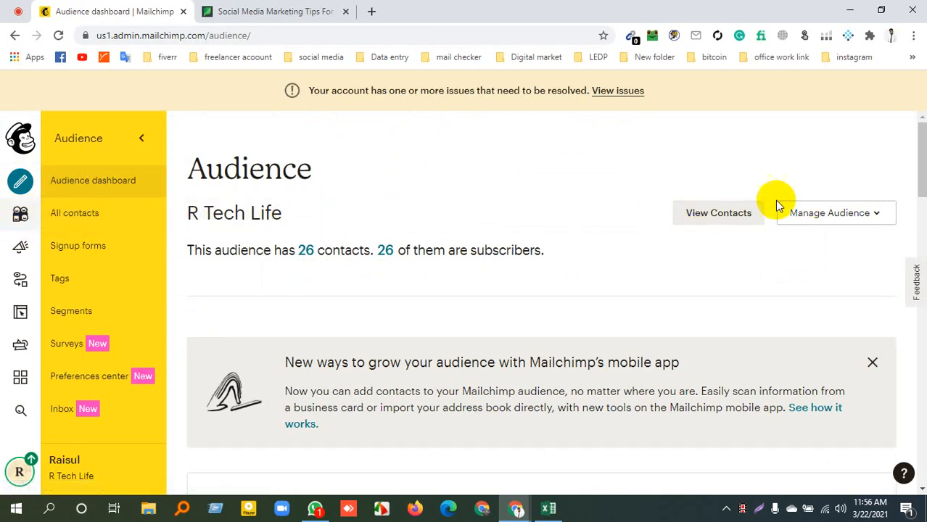
{"action": "left_click", "coordinate": [860, 216]}
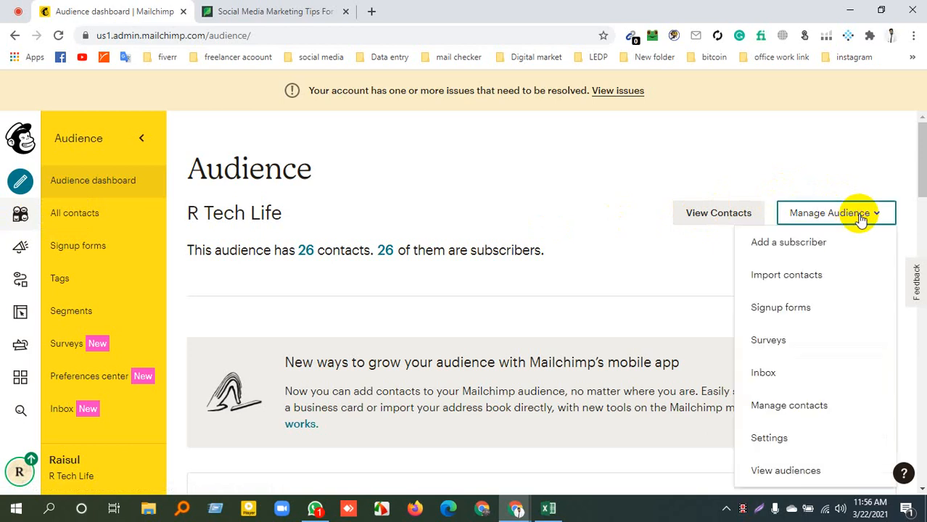
{"action": "left_click", "coordinate": [835, 277]}
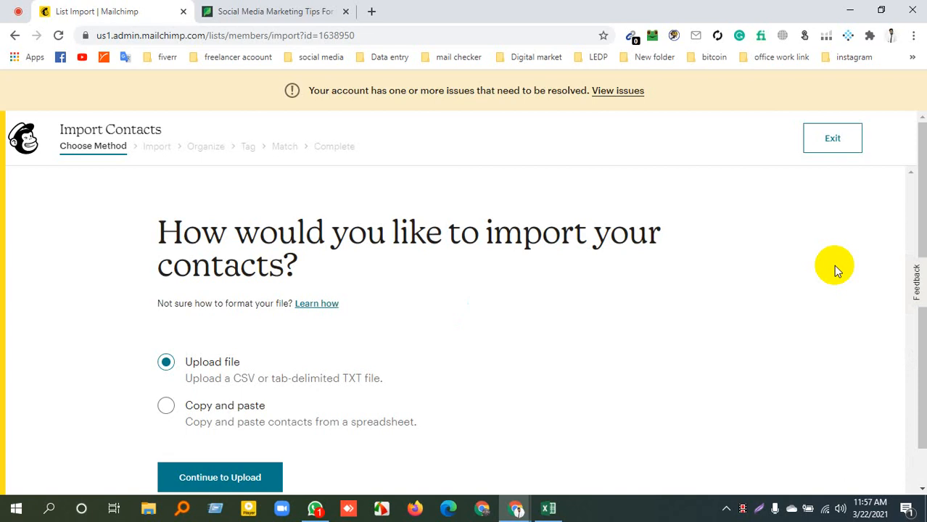
Choose Copy and paste as the import method and continue to the contact entry page
{"action": "scroll", "coordinate": [218, 400], "scroll_direction": "down", "scroll_amount": 1}
{"action": "left_click", "coordinate": [172, 364]}
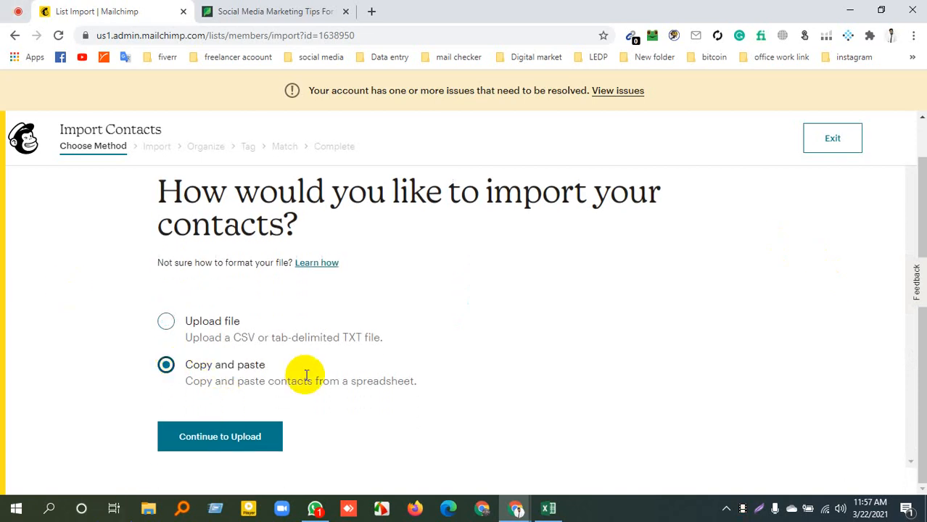
{"action": "left_click", "coordinate": [228, 434]}
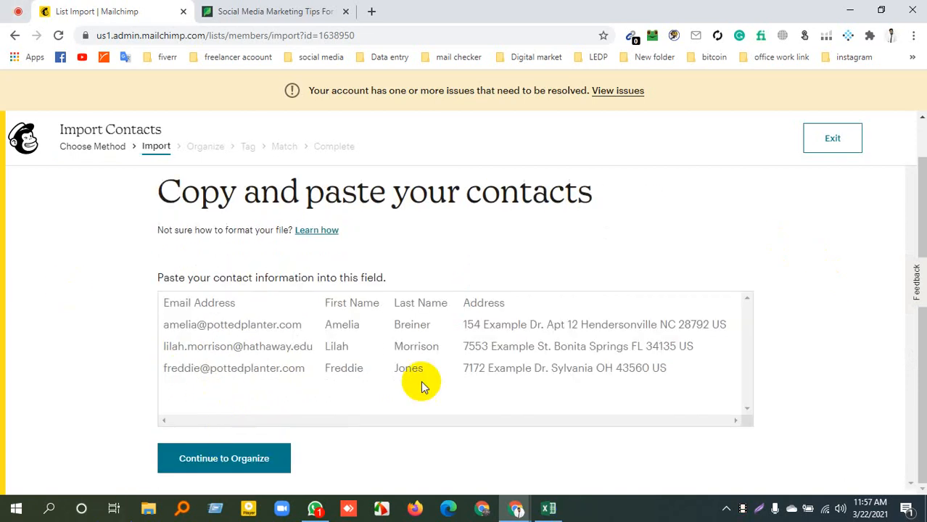
Switch to the Excel workbook Digital MArketing, copy the contact names and emails in A7:D26, and return to the browser
{"action": "left_click", "coordinate": [558, 510]}
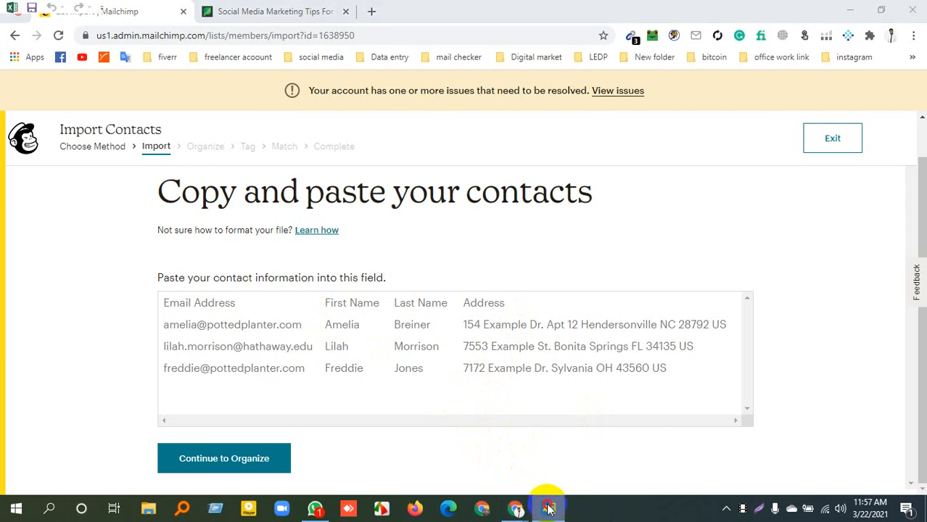
{"action": "left_click", "coordinate": [549, 508]}
{"action": "left_click", "coordinate": [550, 506]}
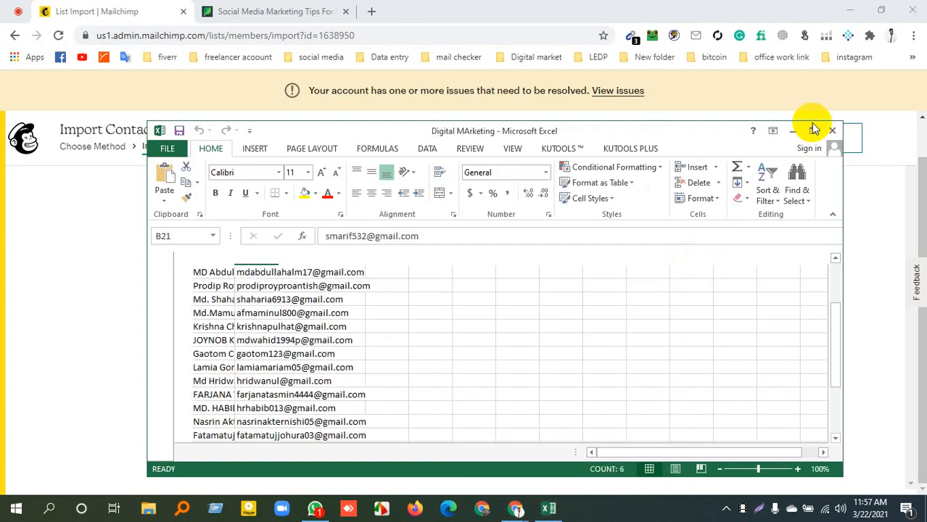
{"action": "left_click", "coordinate": [812, 129]}
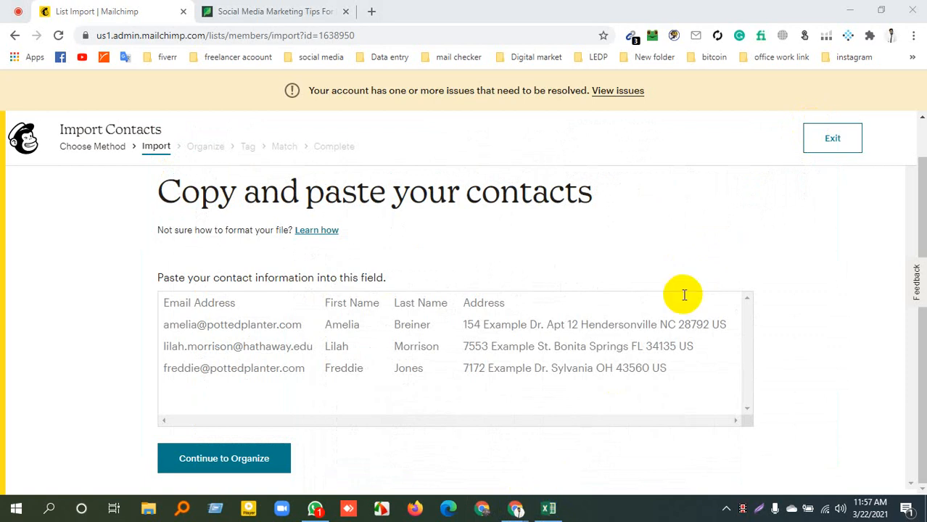
{"action": "key", "text": "alt+Tab"}
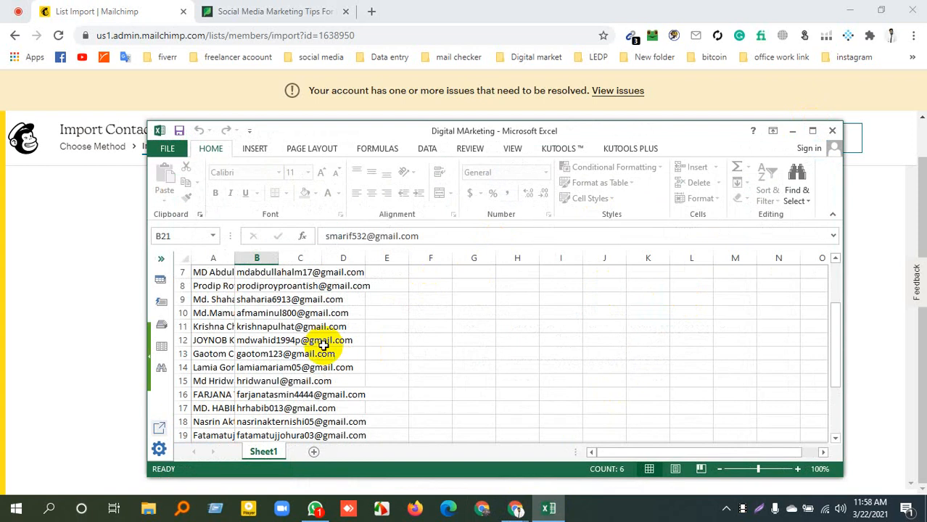
{"action": "scroll", "coordinate": [322, 341], "scroll_direction": "up", "scroll_amount": 2}
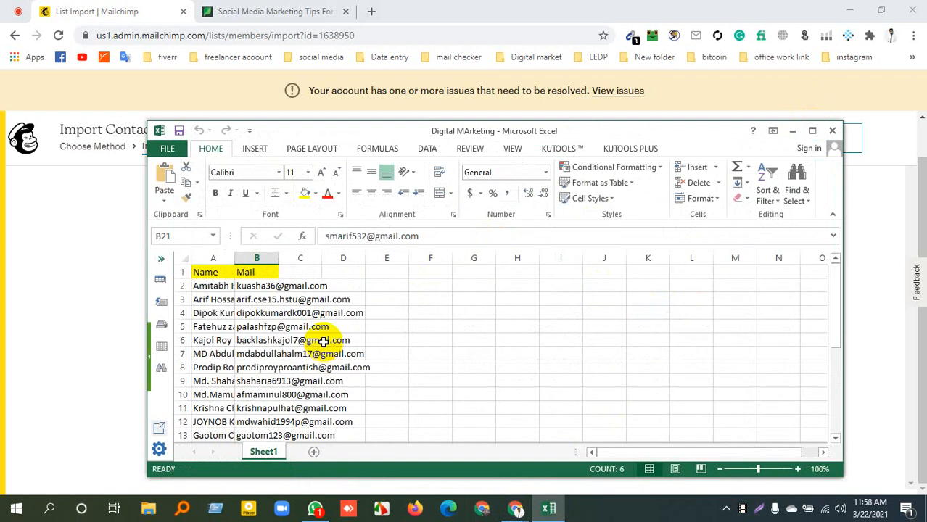
{"action": "left_click_drag", "start_coordinate": [207, 296], "coordinate": [355, 364]}
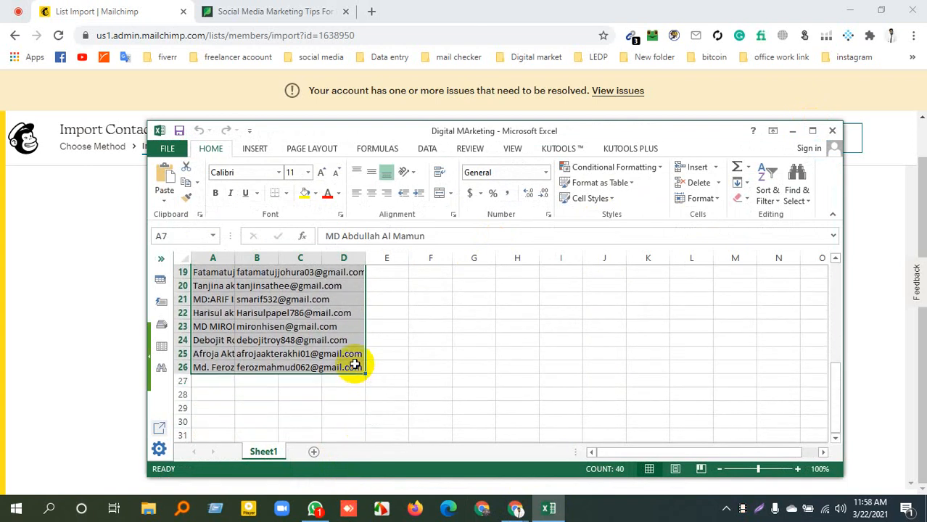
{"action": "key", "text": "ctrl+c"}
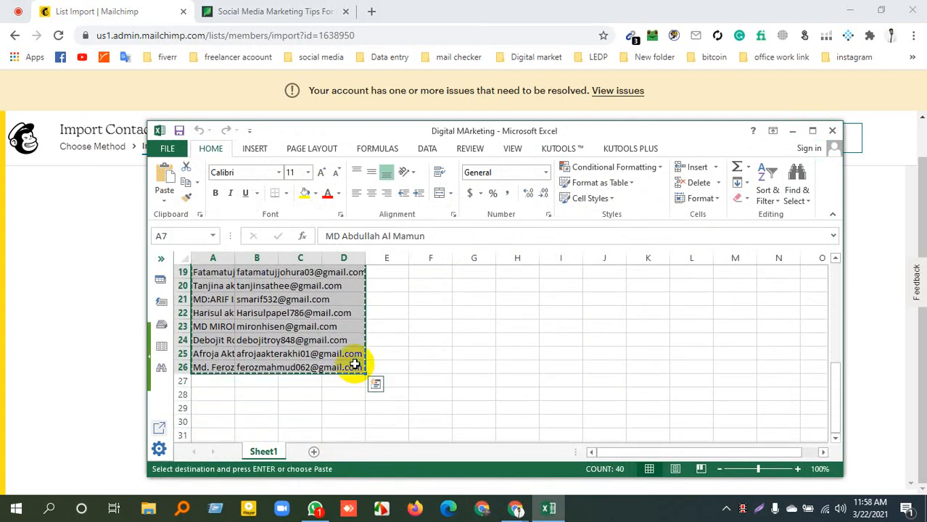
{"action": "left_click", "coordinate": [791, 131]}
Paste the copied contacts into the contact information field and continue to Organize
{"action": "left_click", "coordinate": [224, 322]}
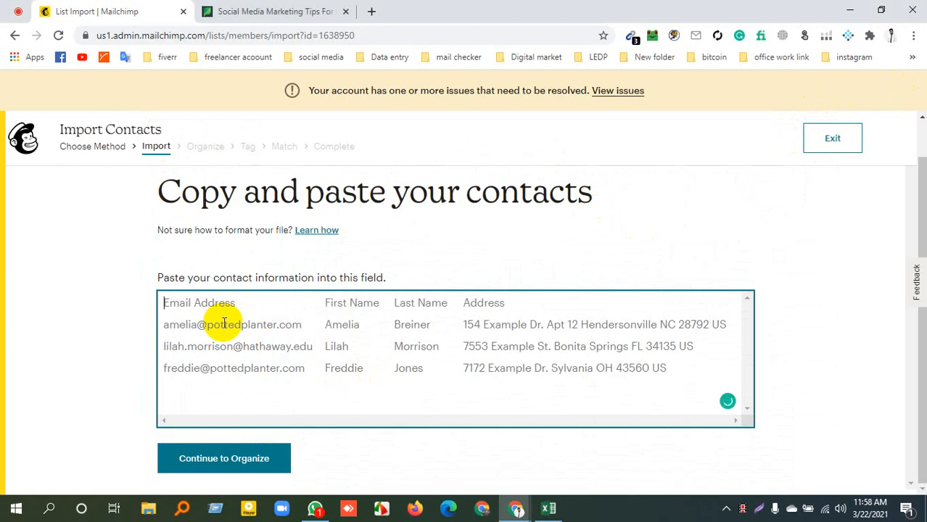
{"action": "key", "text": "ctrl+v"}
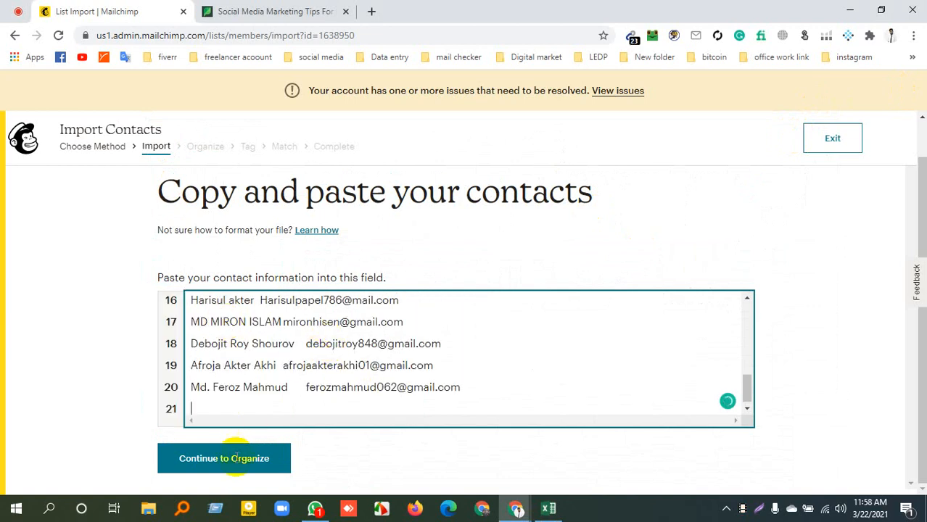
{"action": "left_click", "coordinate": [251, 468]}
{"action": "left_click", "coordinate": [224, 464]}
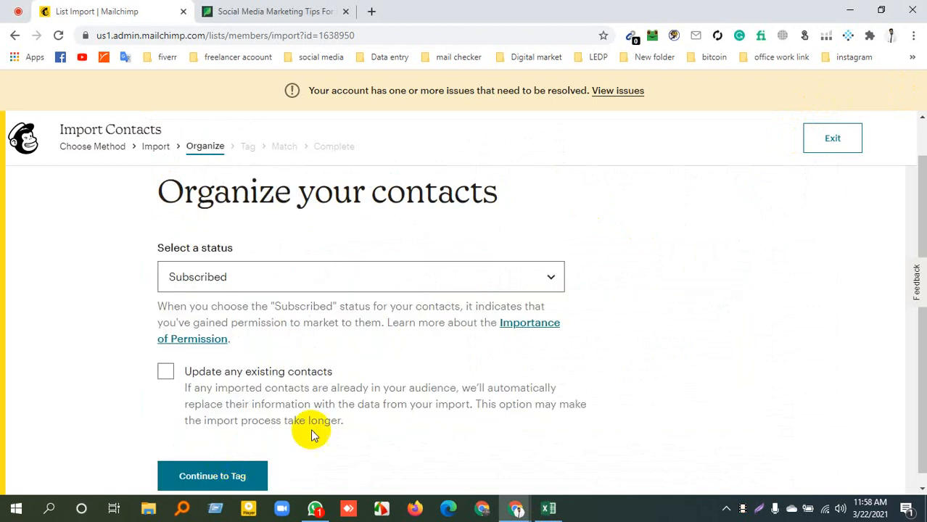
Enable updating any existing contacts with the status left as Subscribed, and continue to Tag
{"action": "scroll", "coordinate": [362, 326], "scroll_direction": "down", "scroll_amount": 1}
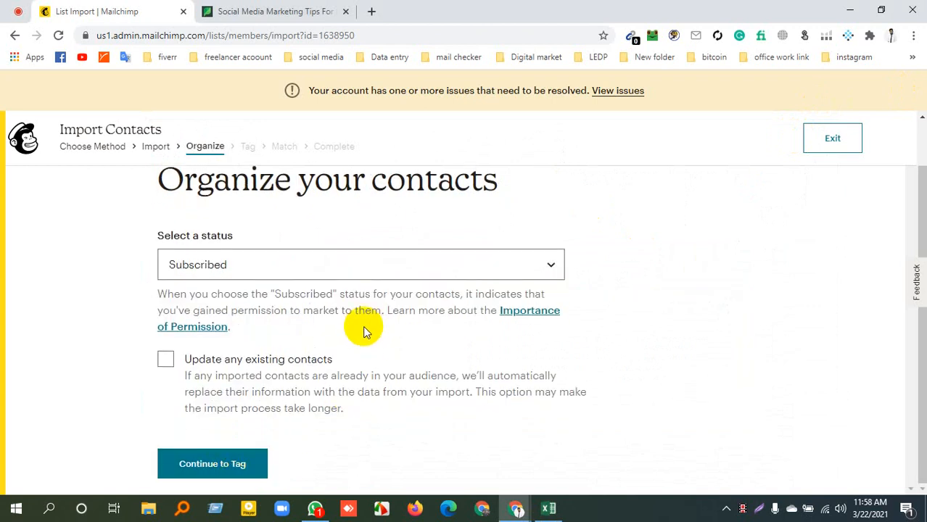
{"action": "left_click", "coordinate": [166, 360]}
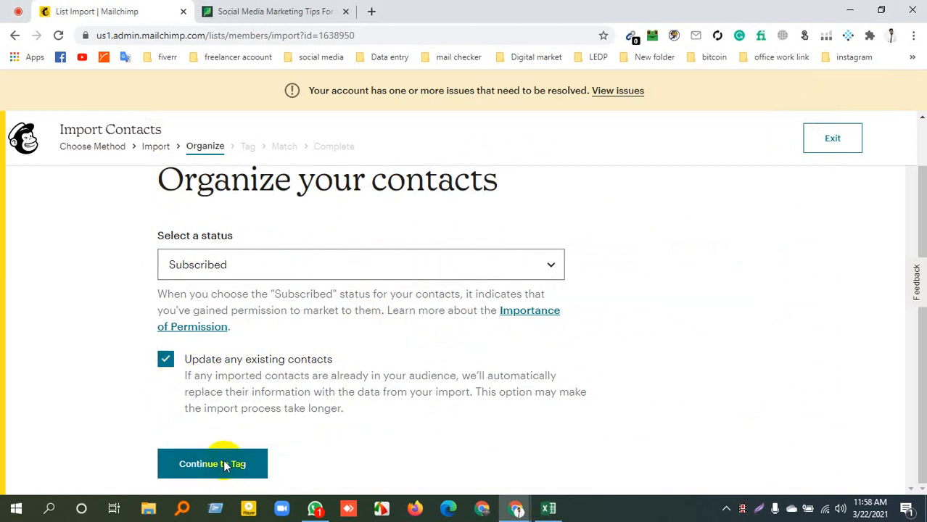
{"action": "left_click", "coordinate": [226, 464]}
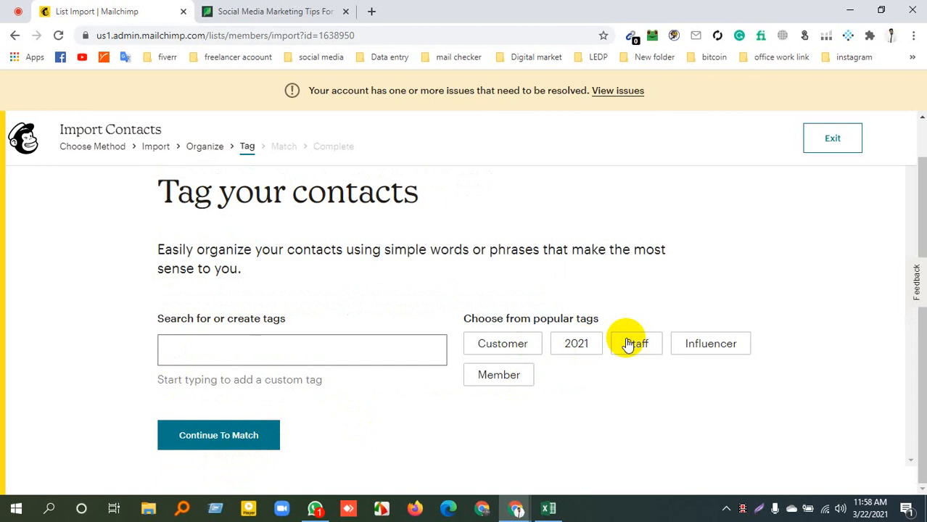
Exit the current contact import and start a new one using the Copy and paste method
{"action": "left_click", "coordinate": [832, 141]}
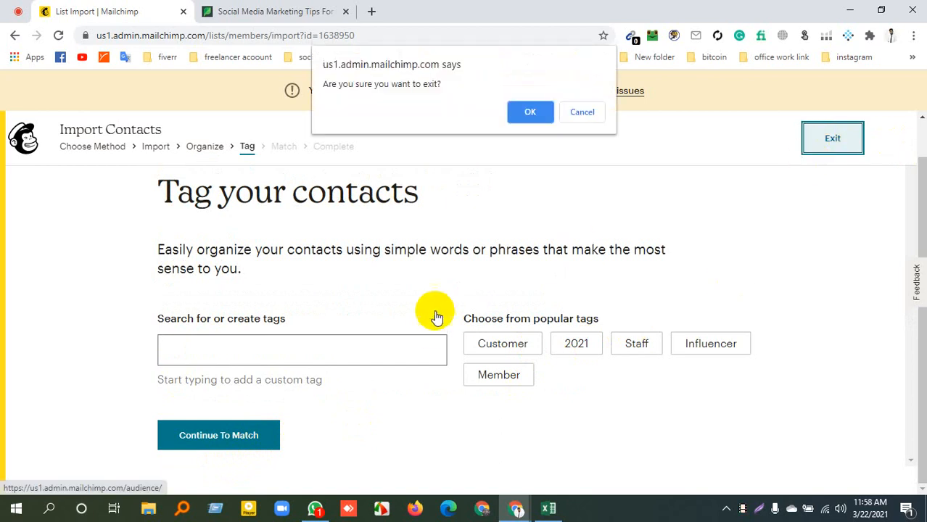
{"action": "left_click", "coordinate": [533, 116]}
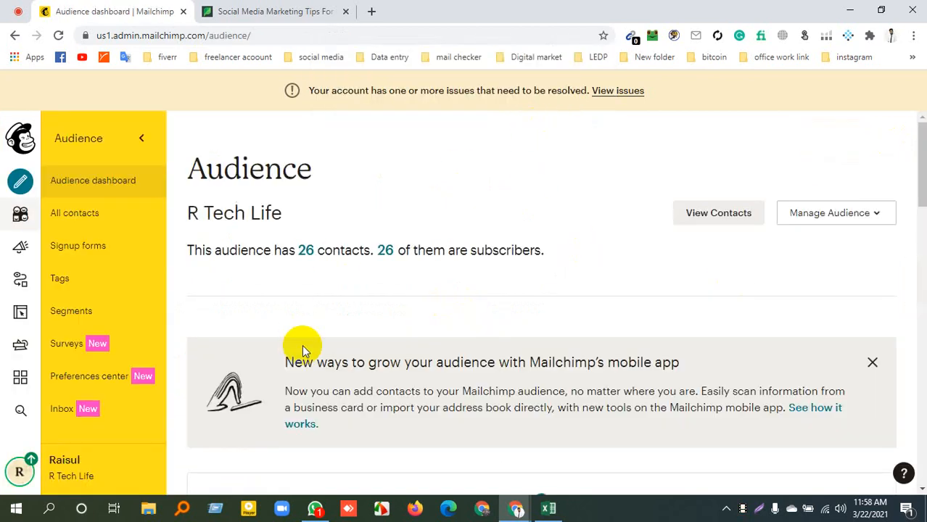
{"action": "left_click", "coordinate": [865, 212]}
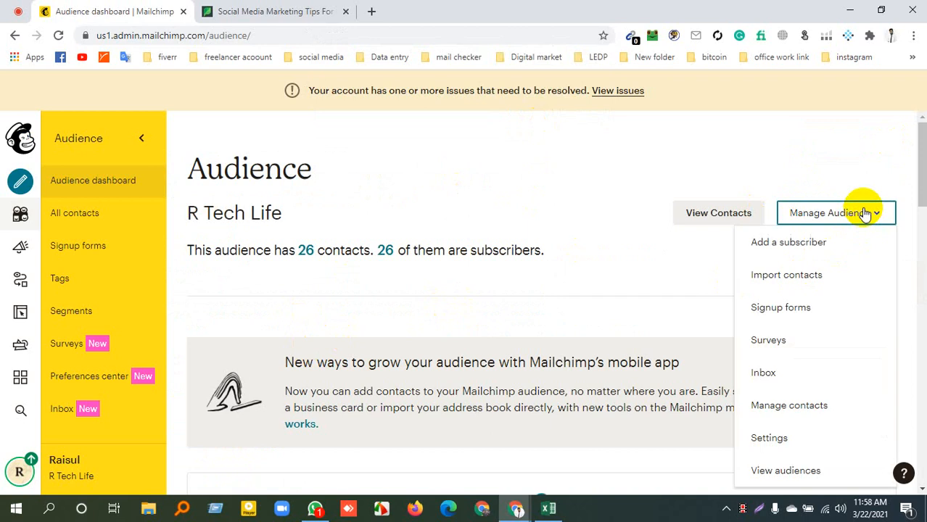
{"action": "left_click", "coordinate": [783, 283]}
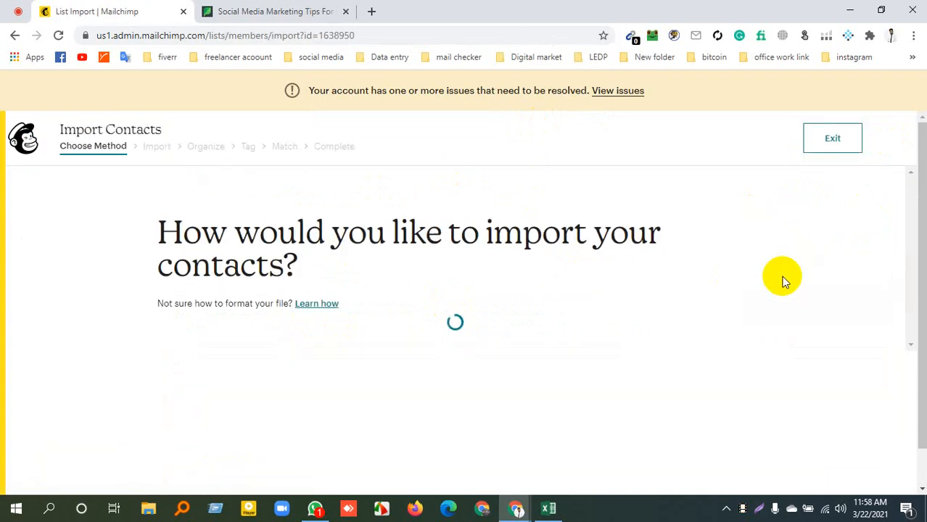
{"action": "left_click", "coordinate": [168, 407]}
{"action": "left_click", "coordinate": [214, 467]}
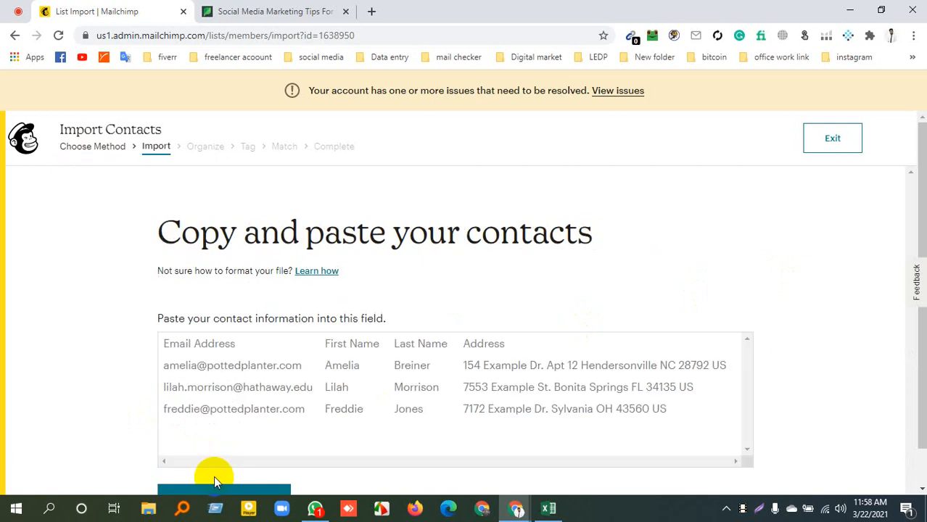
Paste the copied contacts into the contact information field and continue through Organize to Tag with the status left as Subscribed
{"action": "left_click", "coordinate": [182, 347]}
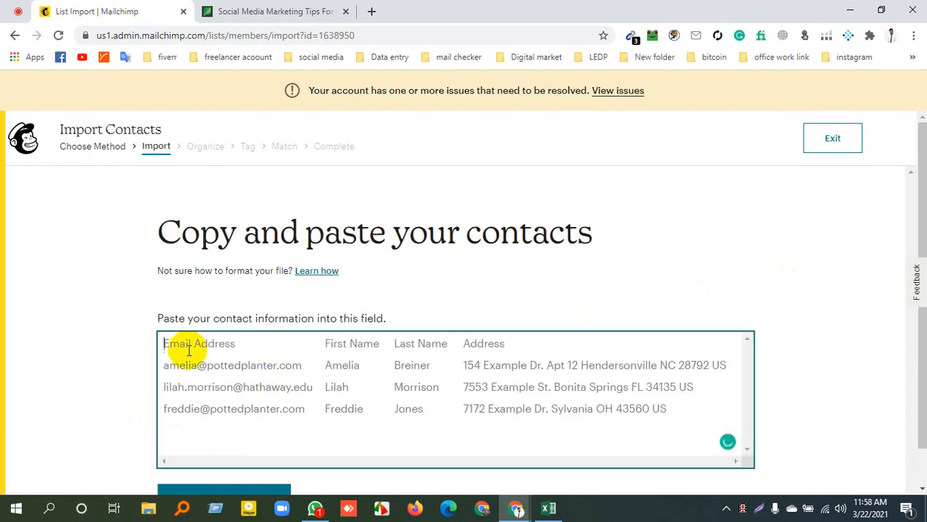
{"action": "key", "text": "ctrl+v"}
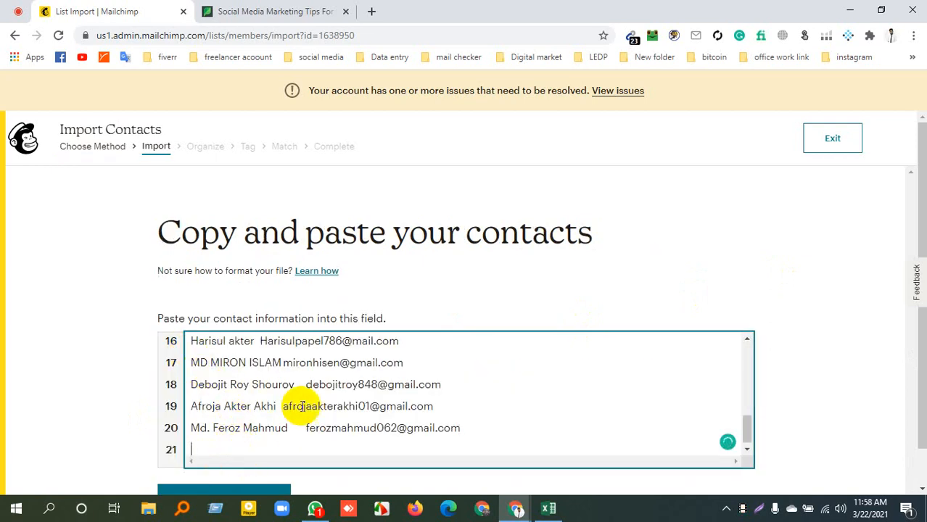
{"action": "scroll", "coordinate": [228, 431], "scroll_direction": "down", "scroll_amount": 1}
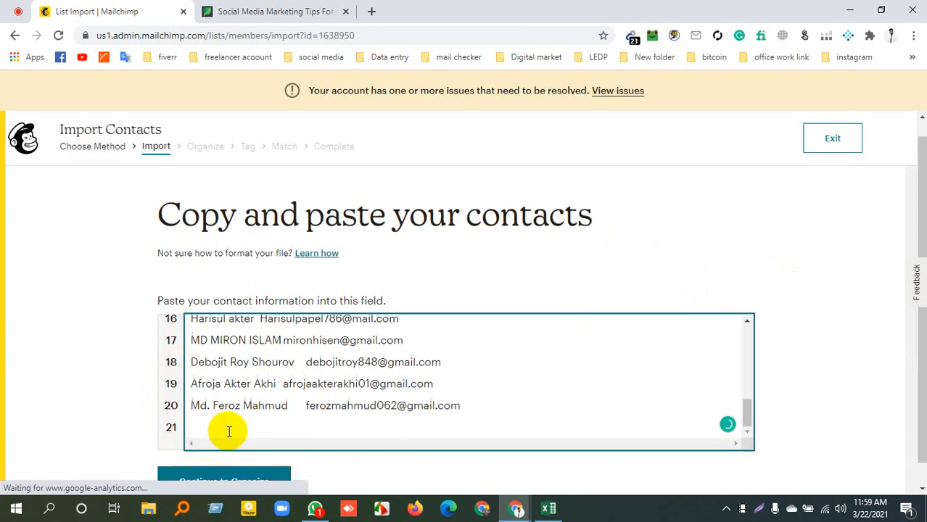
{"action": "left_click", "coordinate": [243, 461]}
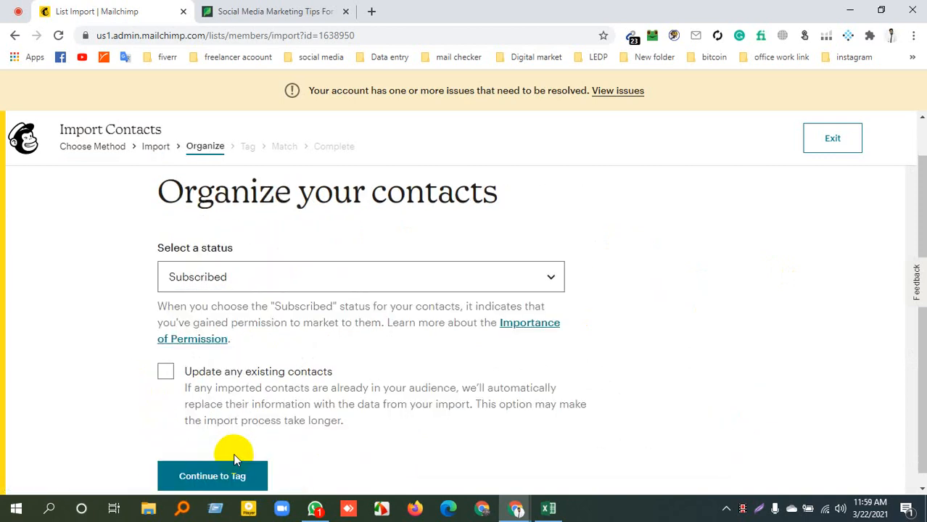
{"action": "left_click", "coordinate": [218, 476]}
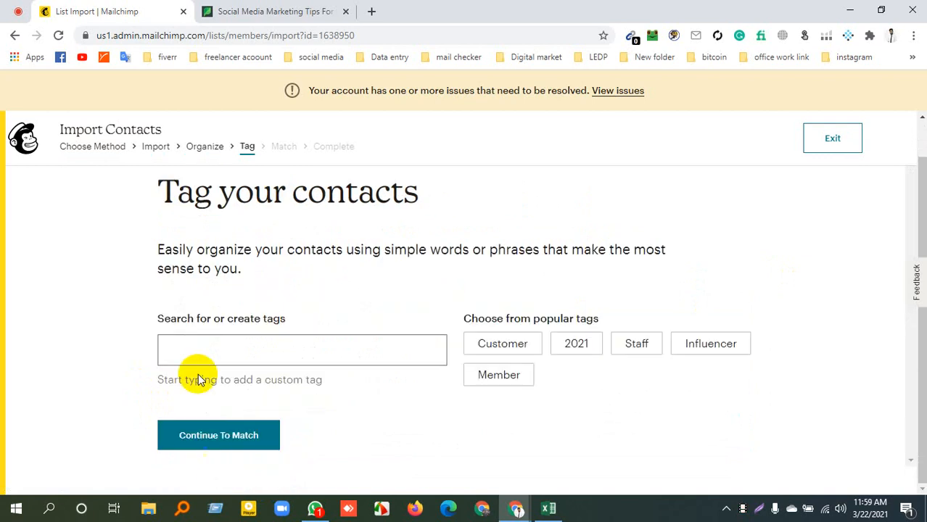
Enter "social media" as the custom tag text with the spelling corrected, and continue to Match
{"action": "left_click", "coordinate": [284, 351]}
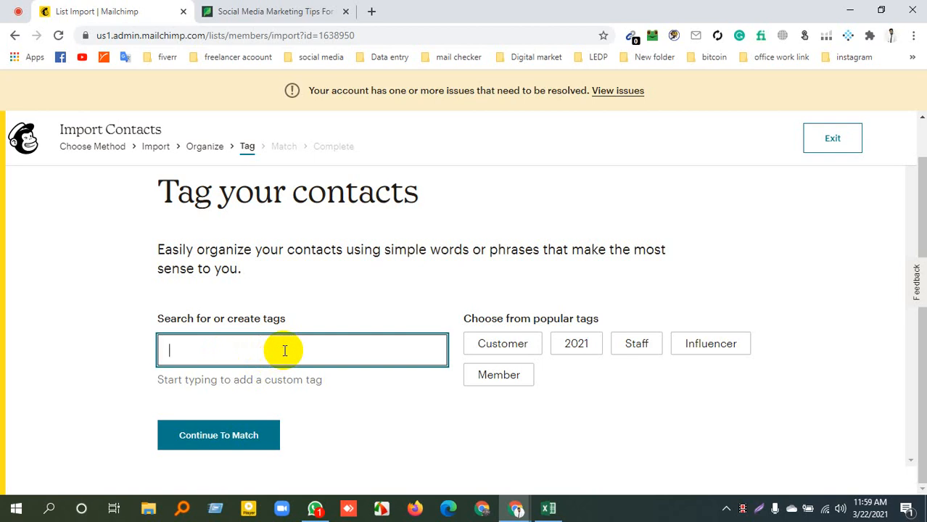
{"action": "type", "text": "socila "}
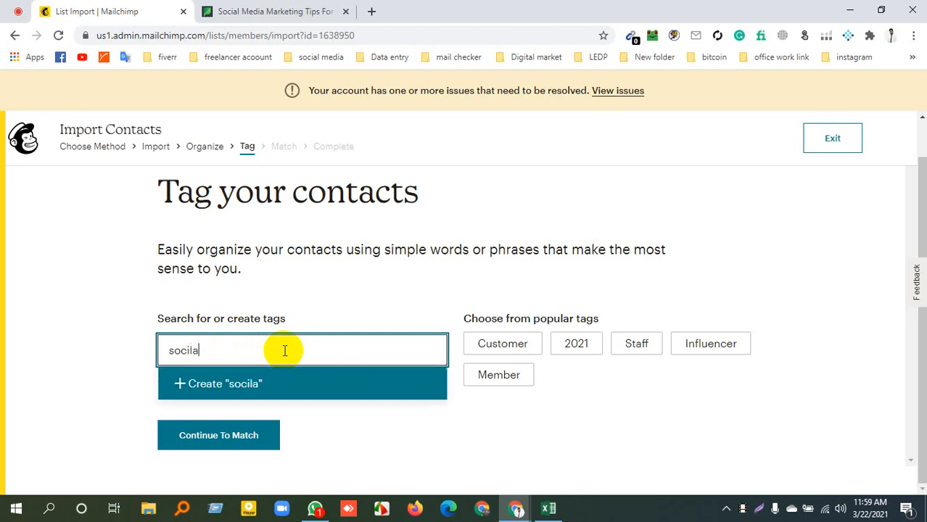
{"action": "type", "text": "meida"}
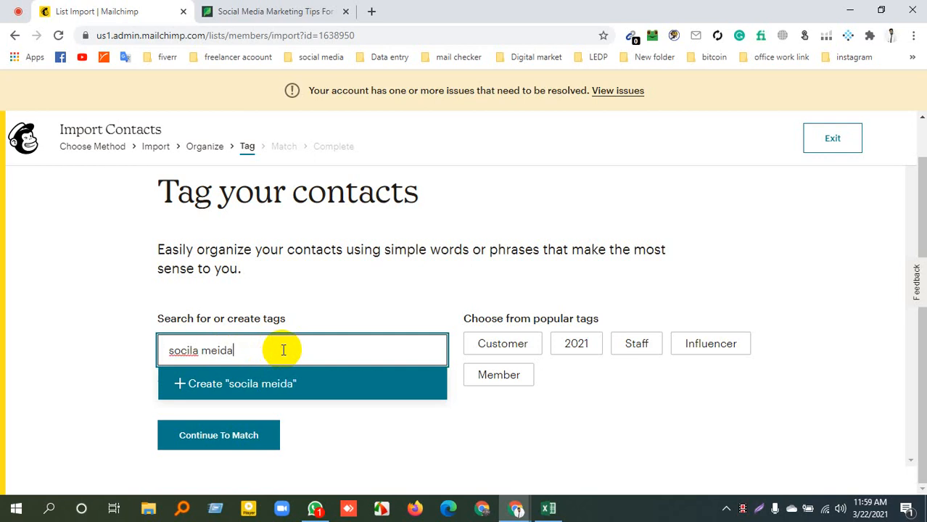
{"action": "key", "text": "BackSpace"}
{"action": "key", "text": "BackSpace"}
{"action": "key", "text": "BackSpace"}
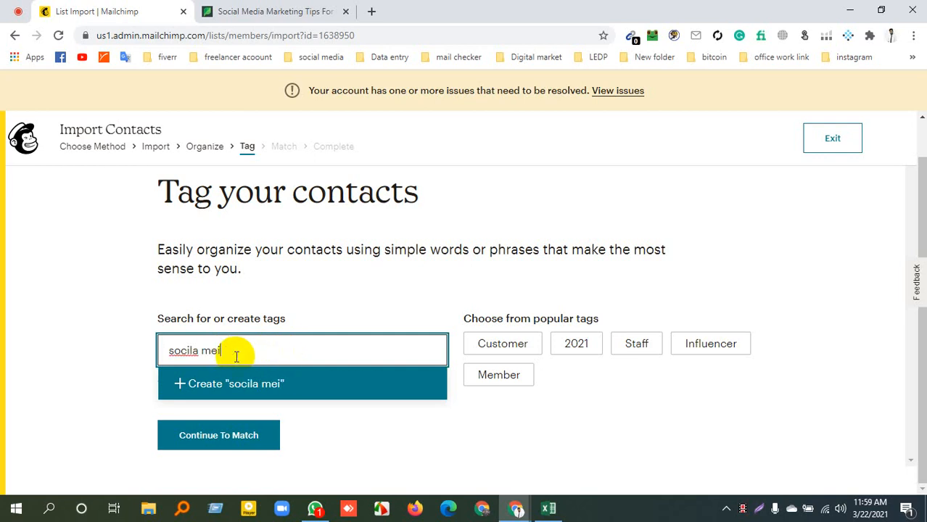
{"action": "type", "text": "da"}
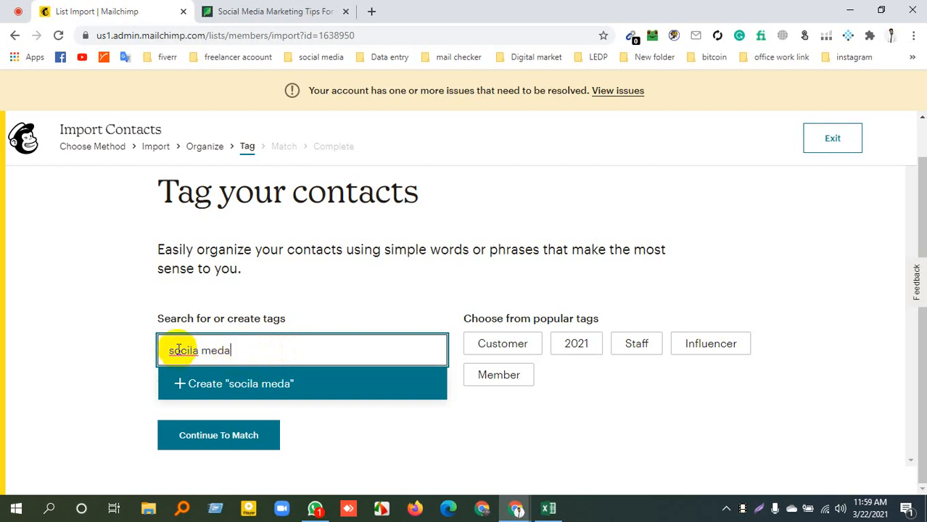
{"action": "key", "text": "BackSpace"}
{"action": "type", "text": "ia"}
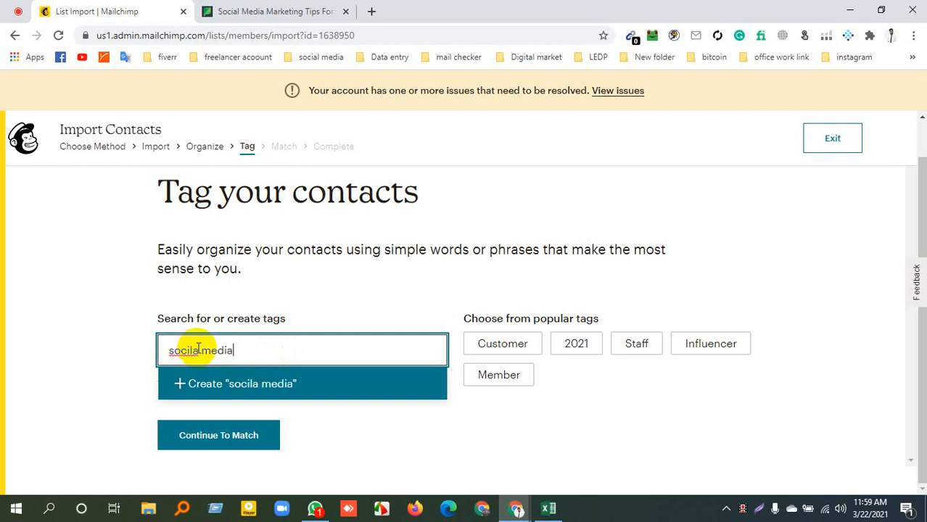
{"action": "right_click", "coordinate": [189, 343]}
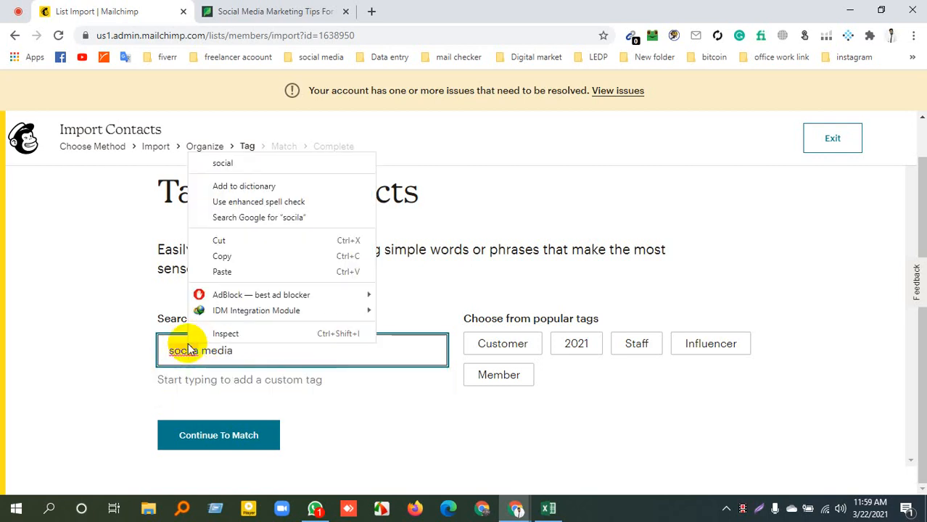
{"action": "left_click", "coordinate": [237, 398]}
{"action": "left_click", "coordinate": [285, 333]}
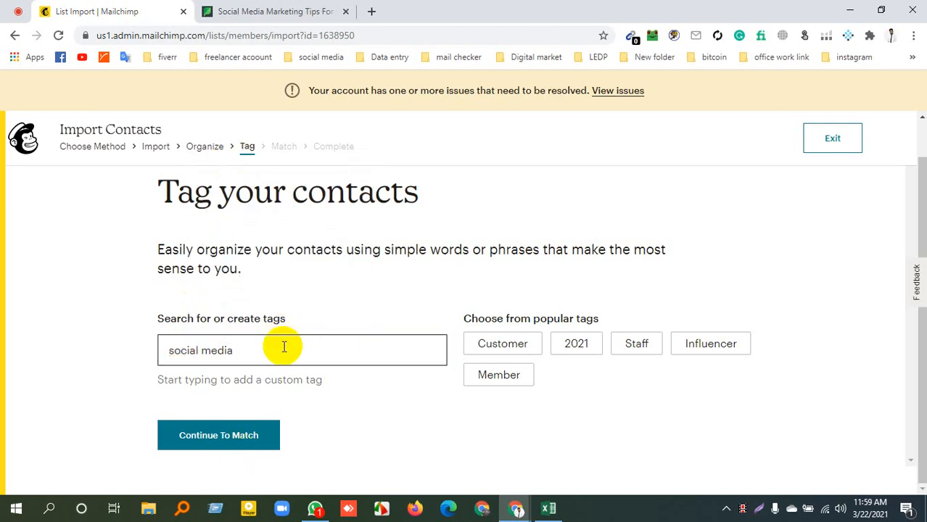
{"action": "left_click", "coordinate": [214, 438]}
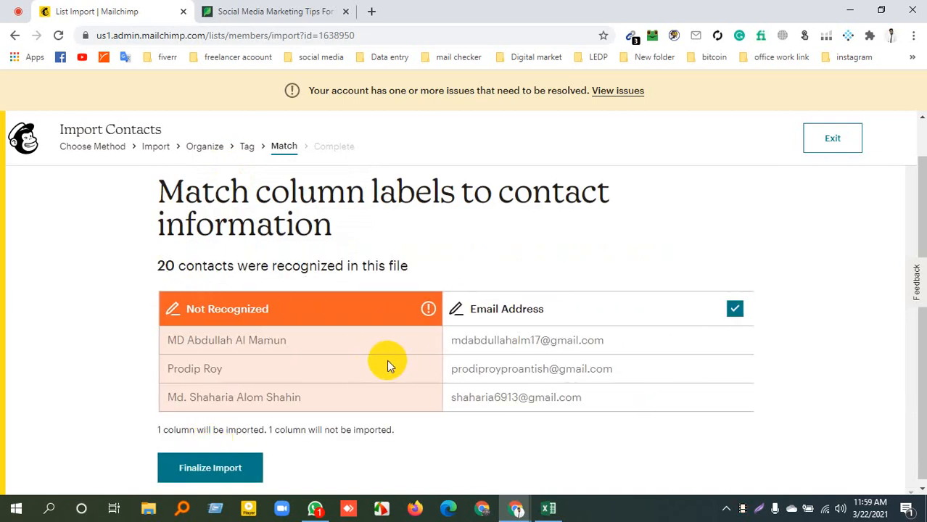
Finalize and complete the contact import, and start a targeted campaign for the imported contacts
{"action": "left_click", "coordinate": [205, 468]}
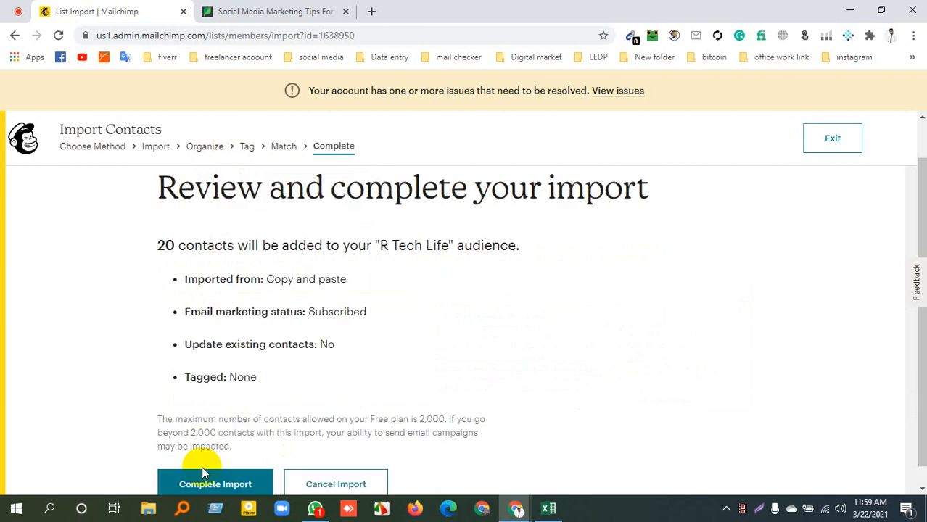
{"action": "left_click", "coordinate": [217, 484]}
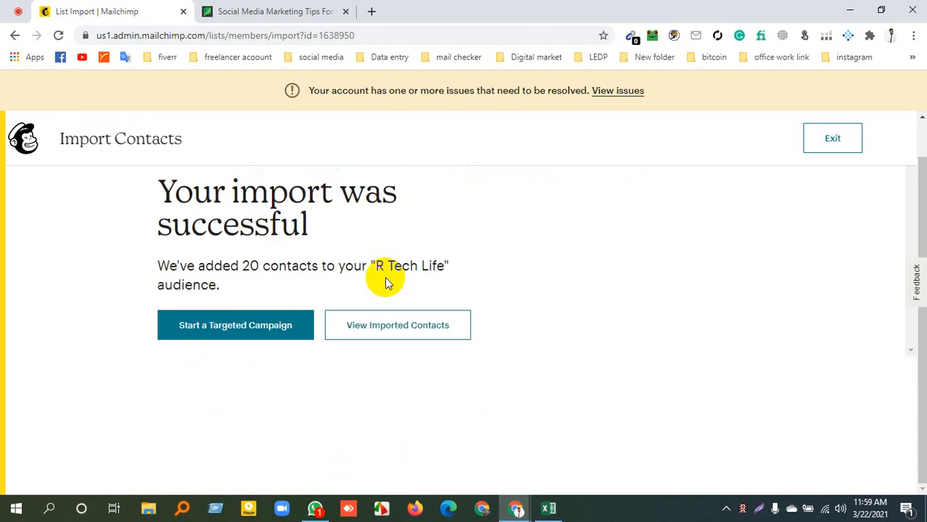
{"action": "left_click", "coordinate": [233, 328]}
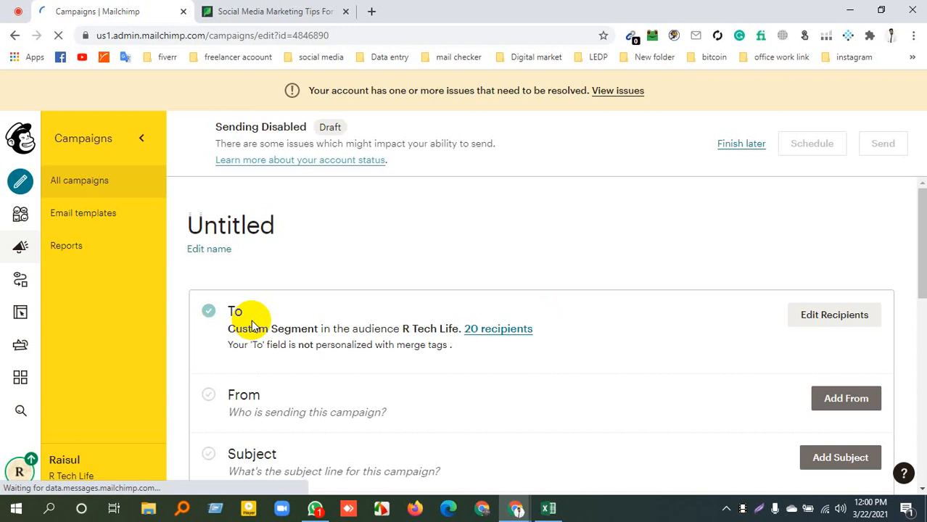
Add the subject line "social Media Tips" to the campaign and save it
{"action": "scroll", "coordinate": [311, 362], "scroll_direction": "down", "scroll_amount": 10}
{"action": "scroll", "coordinate": [310, 360], "scroll_direction": "up", "scroll_amount": 8}
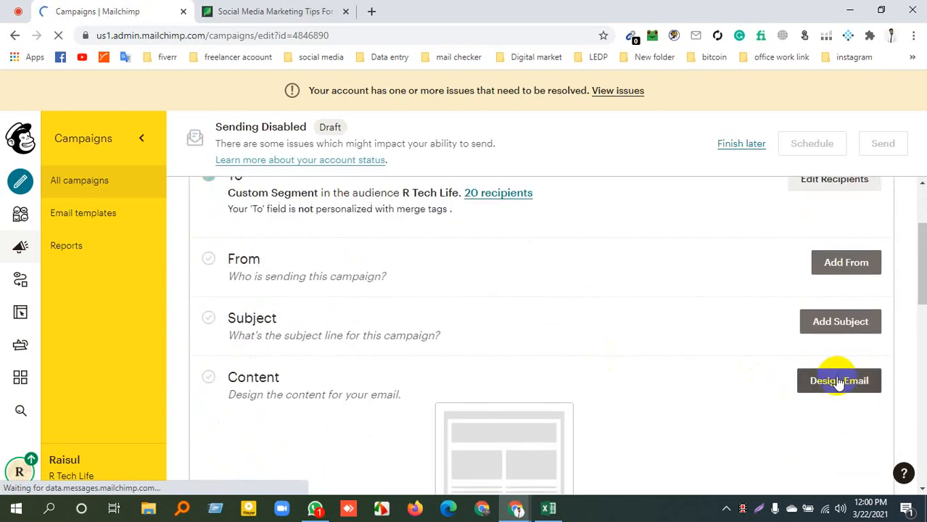
{"action": "left_click", "coordinate": [839, 322]}
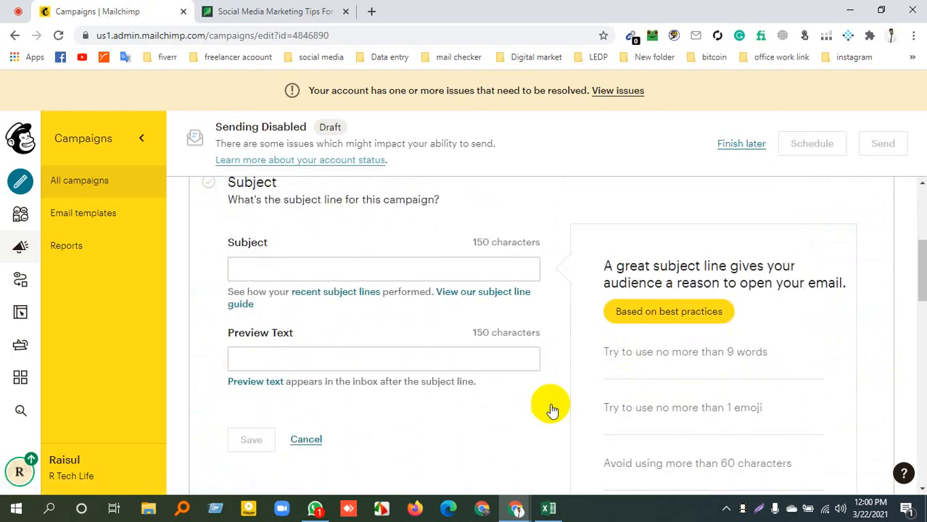
{"action": "left_click", "coordinate": [321, 272]}
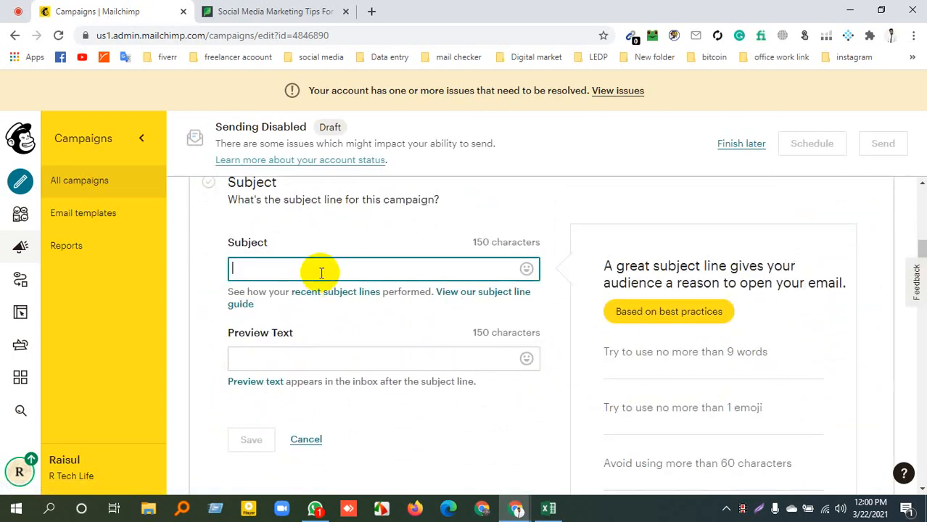
{"action": "type", "text": "sio"}
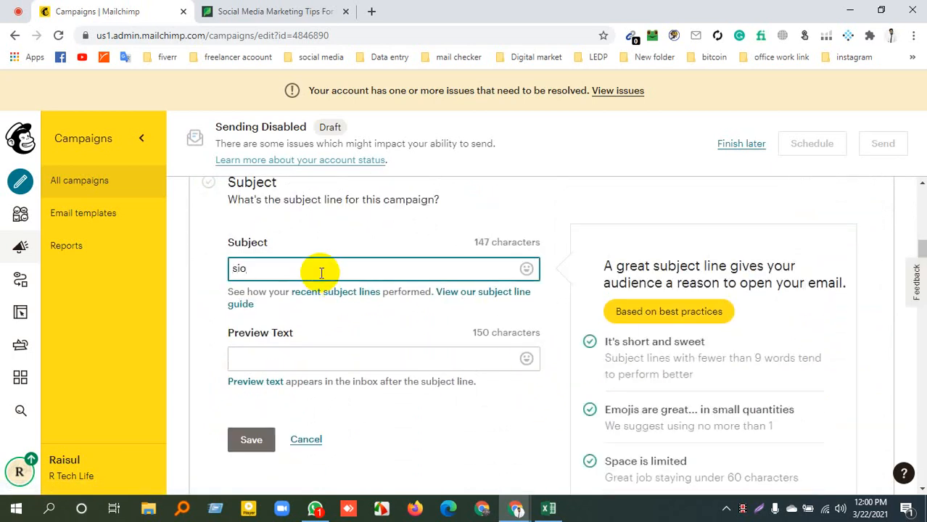
{"action": "type", "text": "c"}
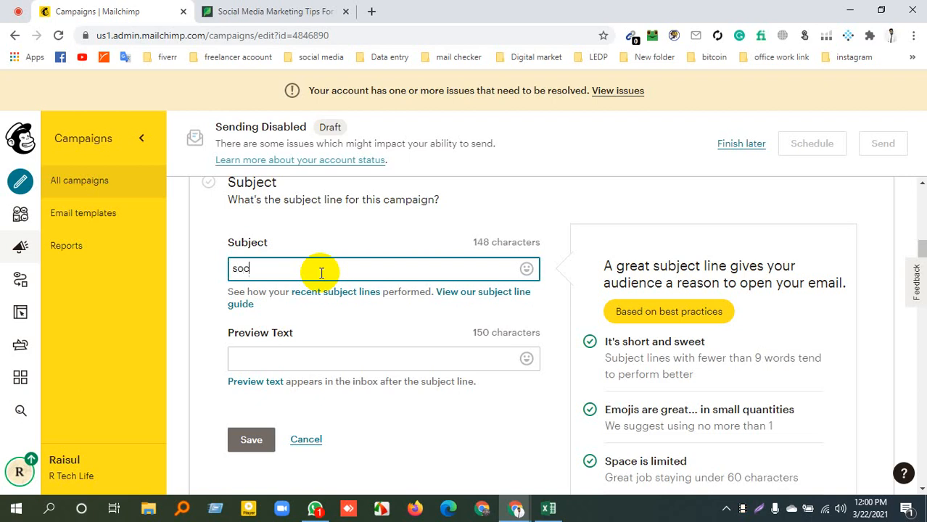
{"action": "type", "text": "ial Media Tips"}
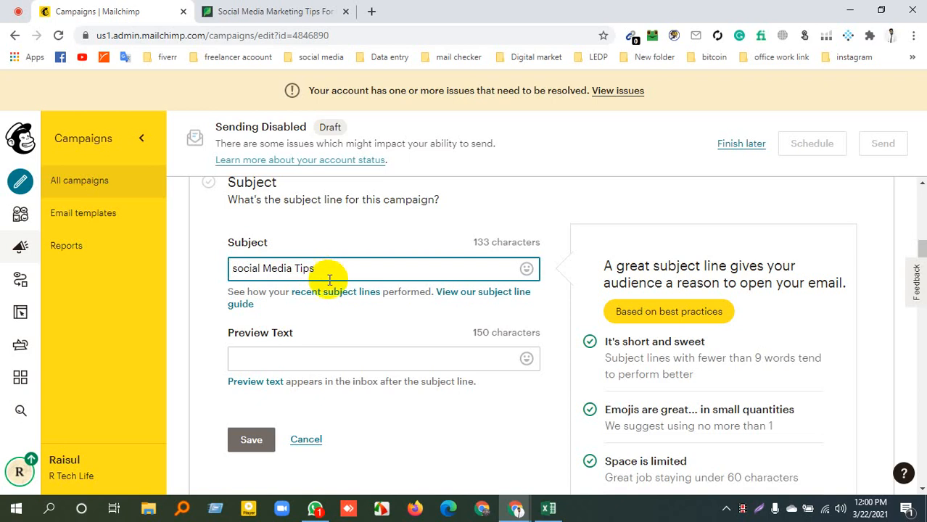
{"action": "left_click", "coordinate": [251, 440]}
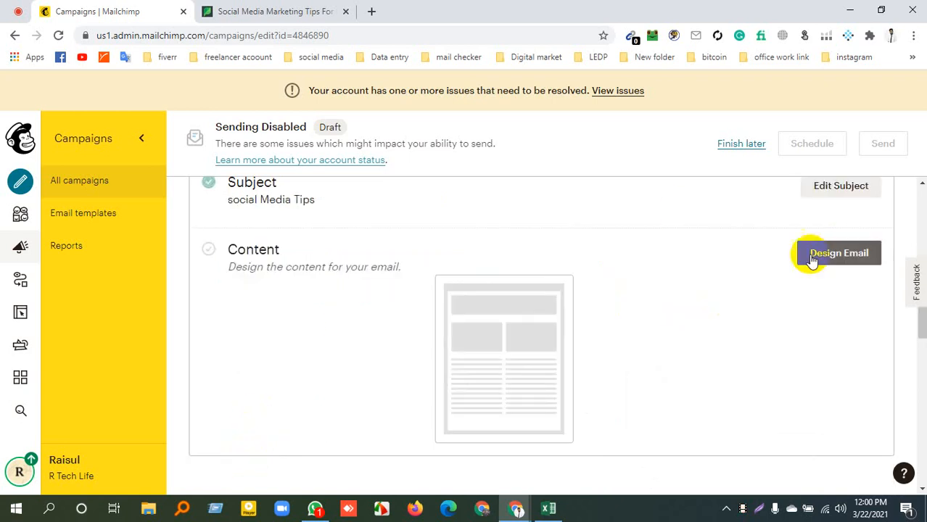
Add the sender details in the campaign's From section and save them
{"action": "scroll", "coordinate": [544, 290], "scroll_direction": "up", "scroll_amount": 4}
{"action": "scroll", "coordinate": [538, 296], "scroll_direction": "down", "scroll_amount": 2}
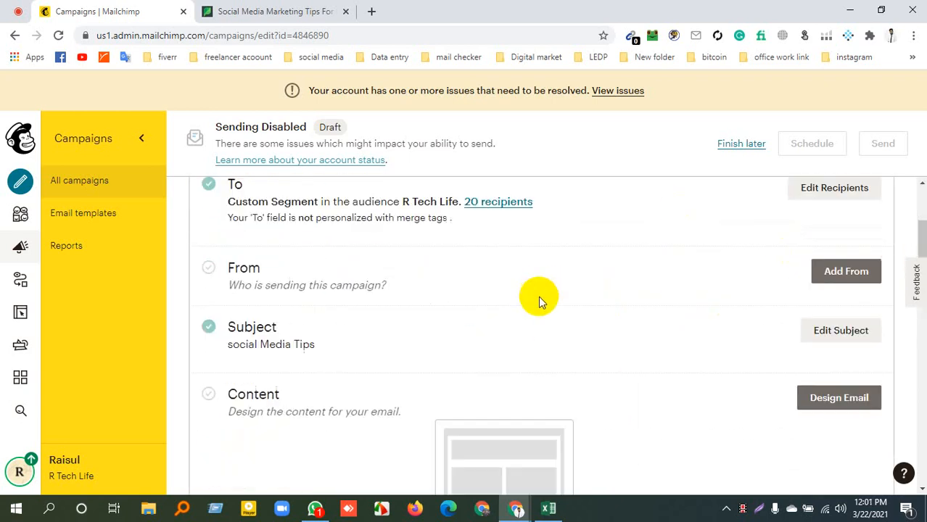
{"action": "left_click", "coordinate": [841, 264]}
{"action": "left_click", "coordinate": [246, 400]}
{"action": "scroll", "coordinate": [461, 348], "scroll_direction": "down", "scroll_amount": 1}
{"action": "scroll", "coordinate": [461, 337], "scroll_direction": "down", "scroll_amount": 5}
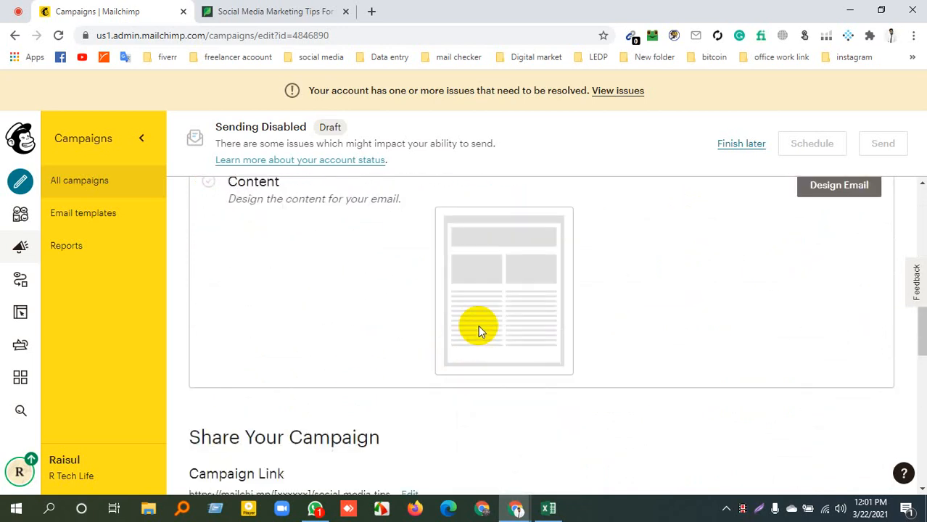
Open the campaign's email design, look through the layouts and campaigns, and choose the saved template data Entry
{"action": "left_click", "coordinate": [835, 392]}
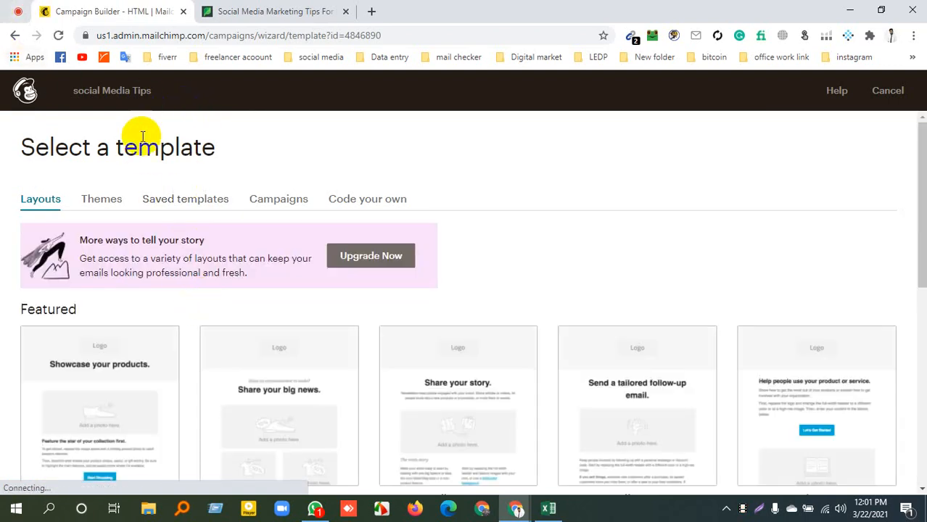
{"action": "scroll", "coordinate": [195, 239], "scroll_direction": "down", "scroll_amount": 6}
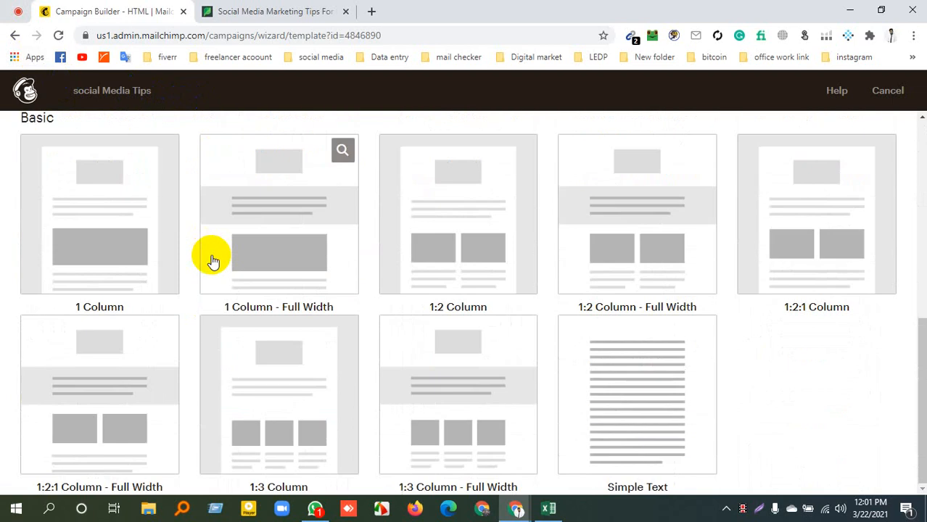
{"action": "scroll", "coordinate": [238, 254], "scroll_direction": "up", "scroll_amount": 3}
{"action": "scroll", "coordinate": [240, 250], "scroll_direction": "up", "scroll_amount": 4}
{"action": "left_click", "coordinate": [274, 203]}
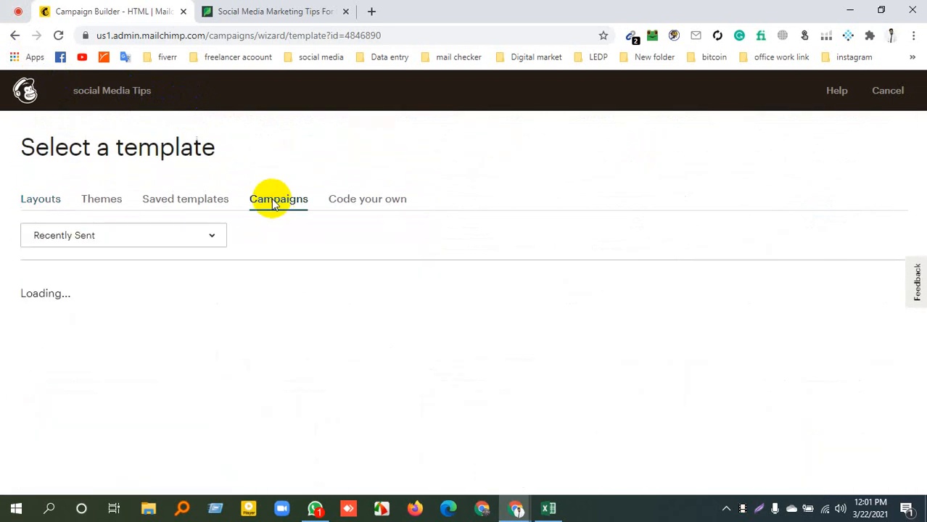
{"action": "left_click", "coordinate": [182, 202]}
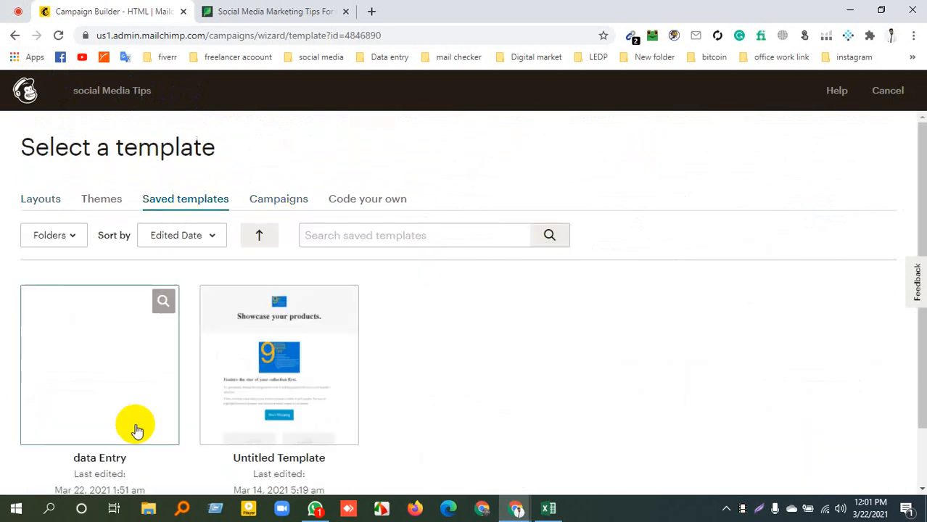
{"action": "scroll", "coordinate": [119, 368], "scroll_direction": "down", "scroll_amount": 1}
{"action": "left_click", "coordinate": [107, 328]}
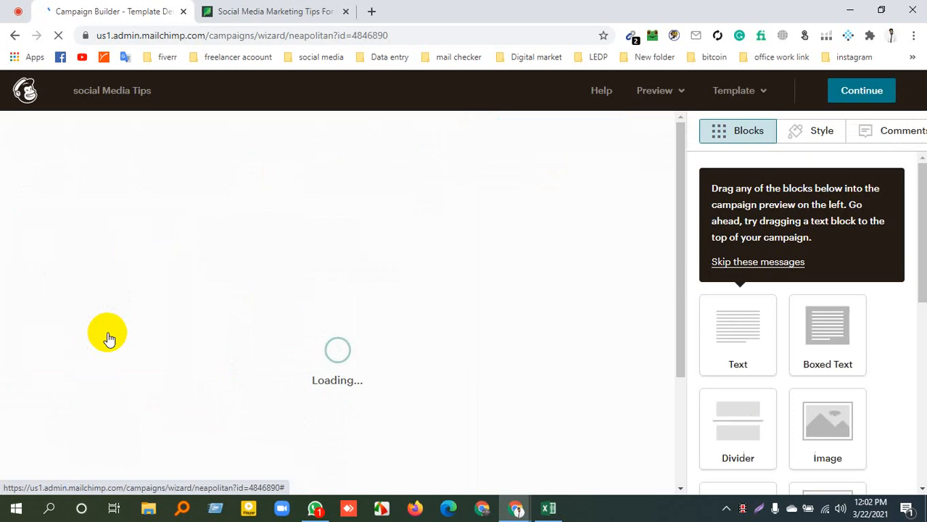
Return to the email design from the placeholder warning, edit the Visite Now button's web address, and save the block
{"action": "left_click", "coordinate": [865, 92]}
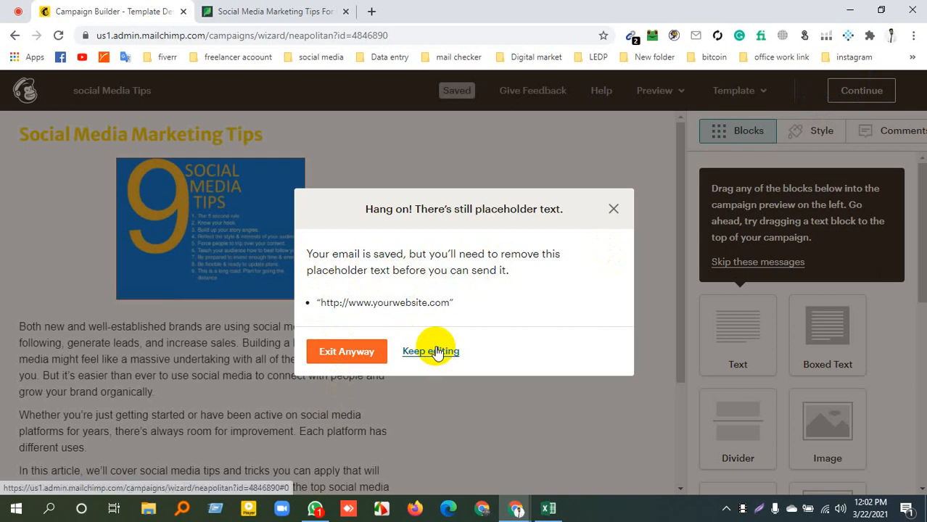
{"action": "left_click", "coordinate": [613, 210]}
{"action": "scroll", "coordinate": [253, 325], "scroll_direction": "down", "scroll_amount": 2}
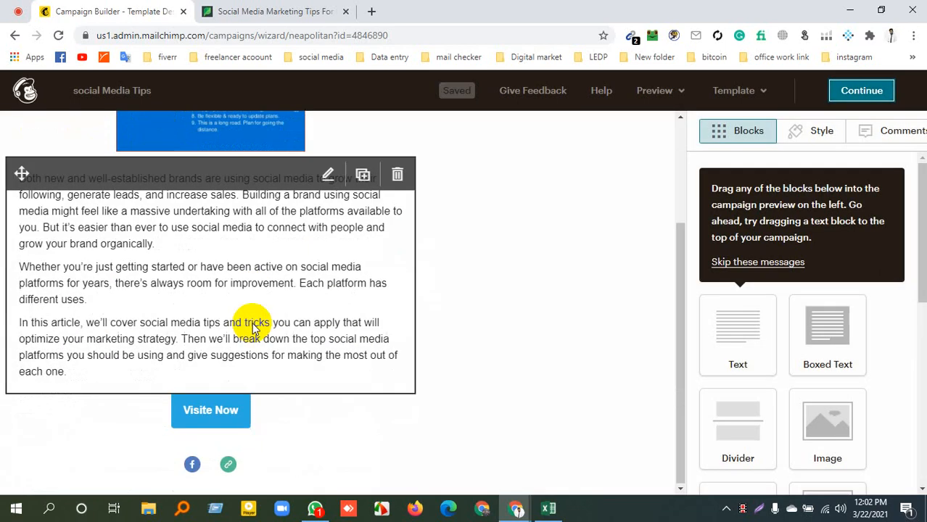
{"action": "left_click", "coordinate": [206, 409]}
{"action": "left_click", "coordinate": [752, 341]}
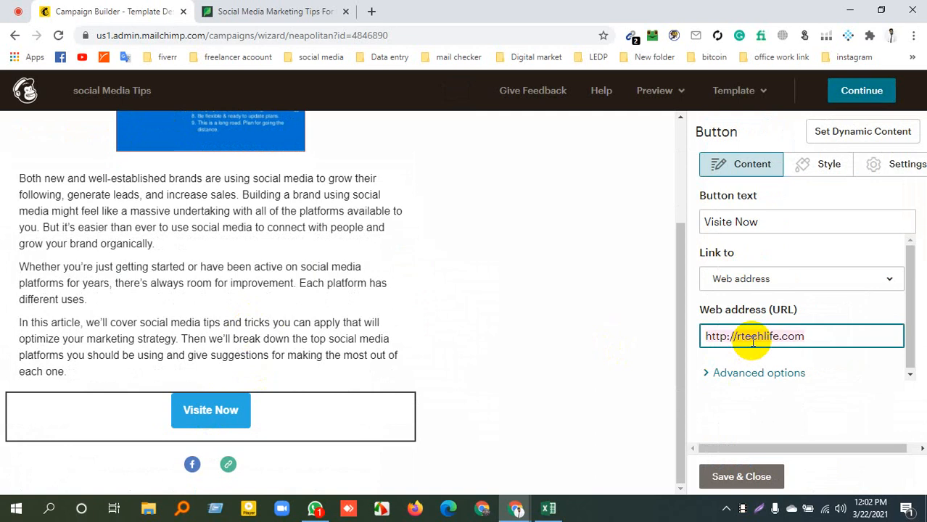
{"action": "key", "text": "BackSpace"}
{"action": "left_click", "coordinate": [743, 475]}
Exit the email design to the campaign overview, leaving the placeholder text in place
{"action": "left_click", "coordinate": [860, 93]}
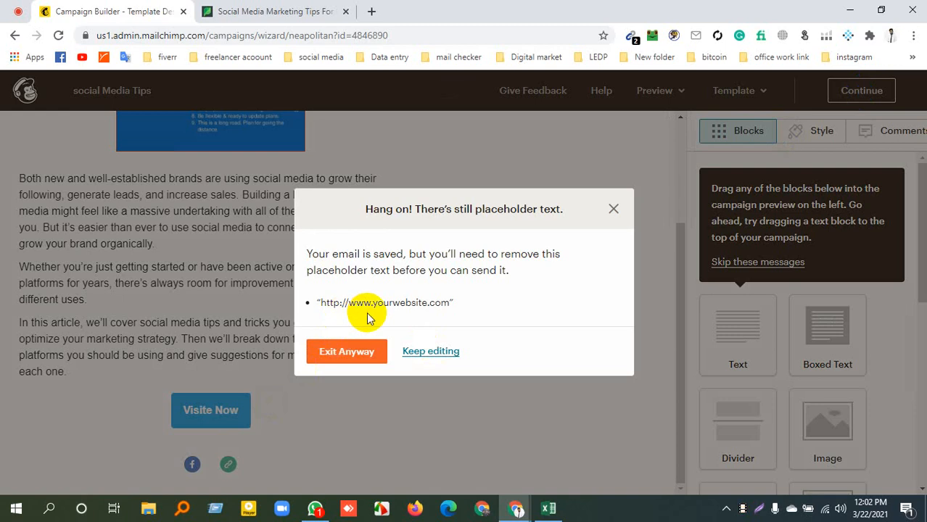
{"action": "left_click", "coordinate": [361, 353]}
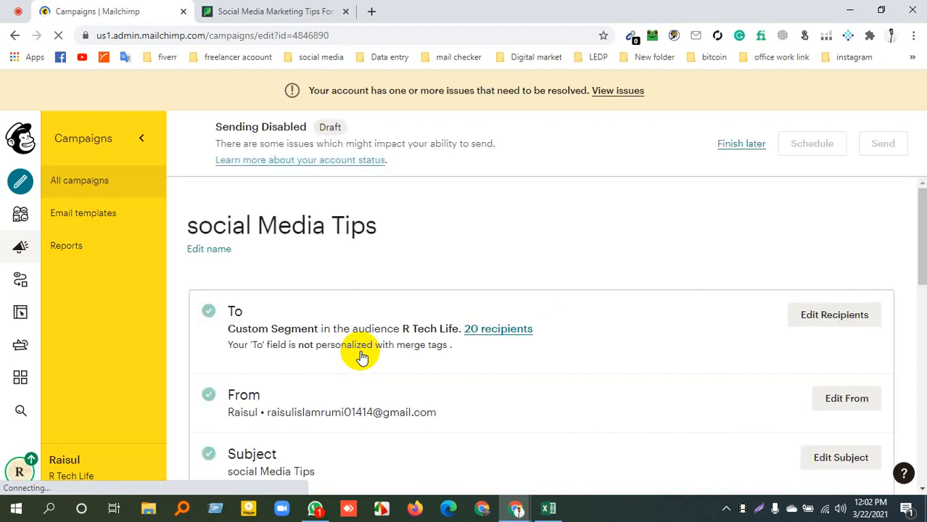
Review the campaign overview: recipients, sender, subject, content notices, and the sharing and social post sections
{"action": "scroll", "coordinate": [410, 316], "scroll_direction": "down", "scroll_amount": 15}
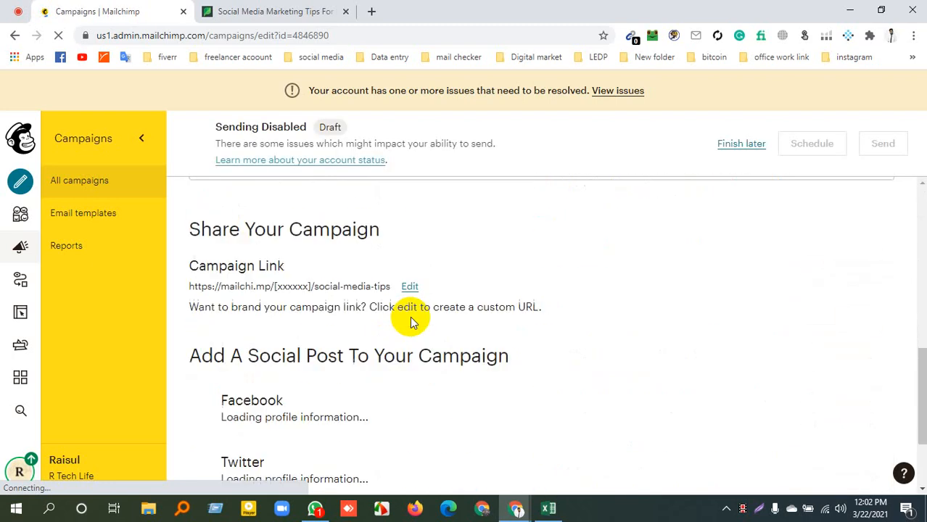
{"action": "scroll", "coordinate": [539, 304], "scroll_direction": "up", "scroll_amount": 12}
{"action": "scroll", "coordinate": [540, 303], "scroll_direction": "up", "scroll_amount": 3}
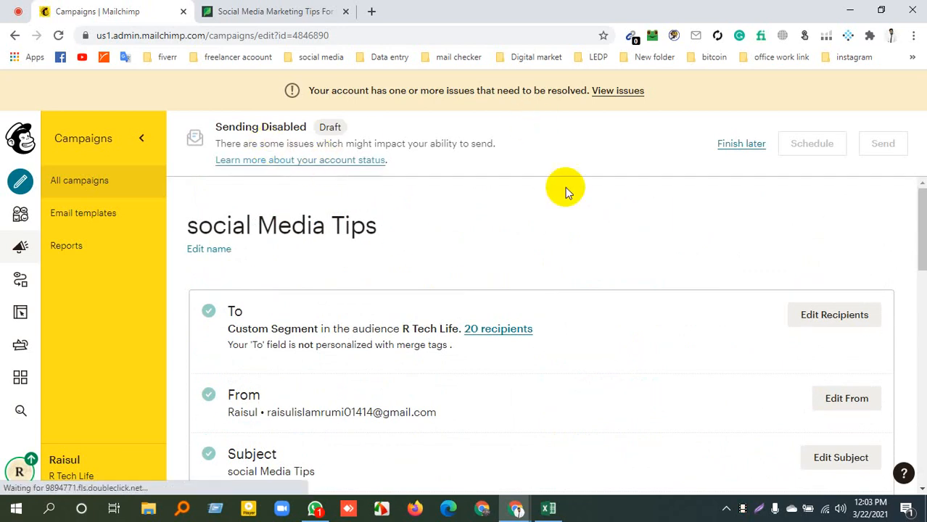
{"action": "scroll", "coordinate": [623, 303], "scroll_direction": "down", "scroll_amount": 10}
{"action": "scroll", "coordinate": [622, 303], "scroll_direction": "up", "scroll_amount": 4}
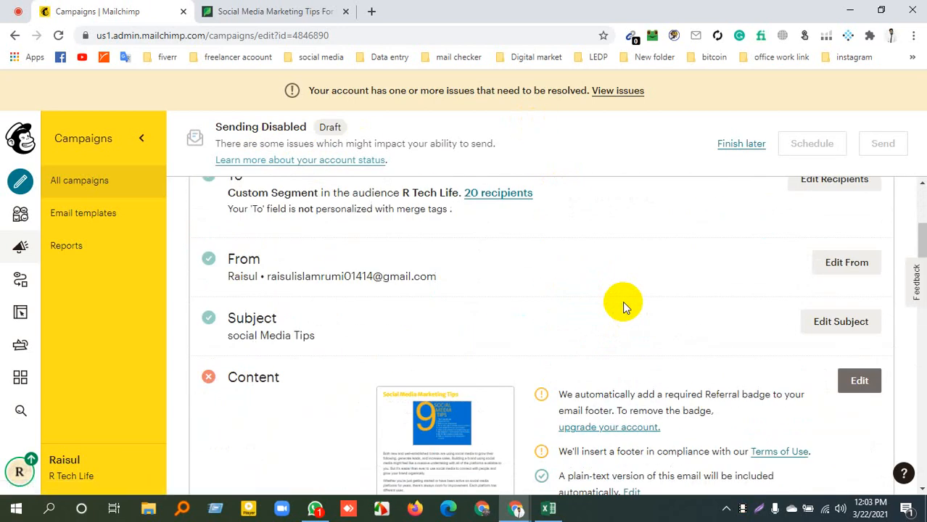
{"action": "scroll", "coordinate": [622, 301], "scroll_direction": "down", "scroll_amount": 2}
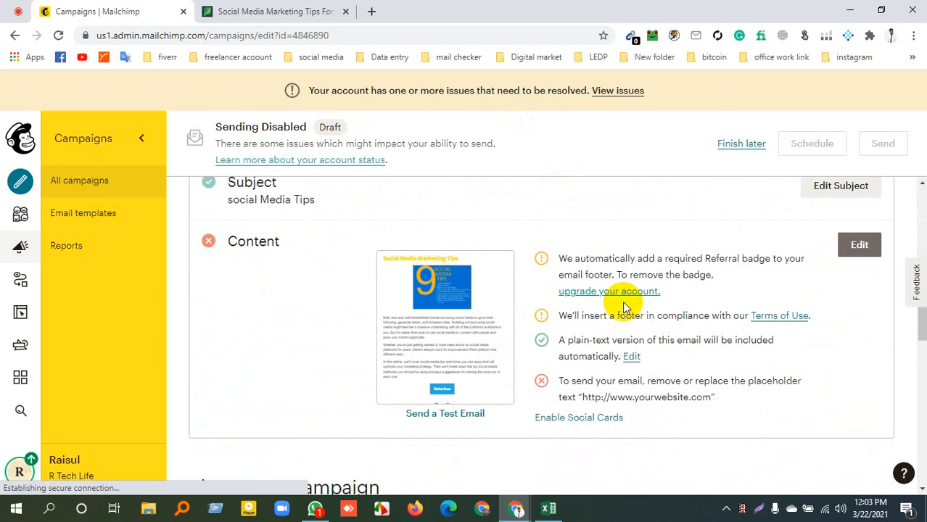
{"action": "scroll", "coordinate": [623, 301], "scroll_direction": "up", "scroll_amount": 5}
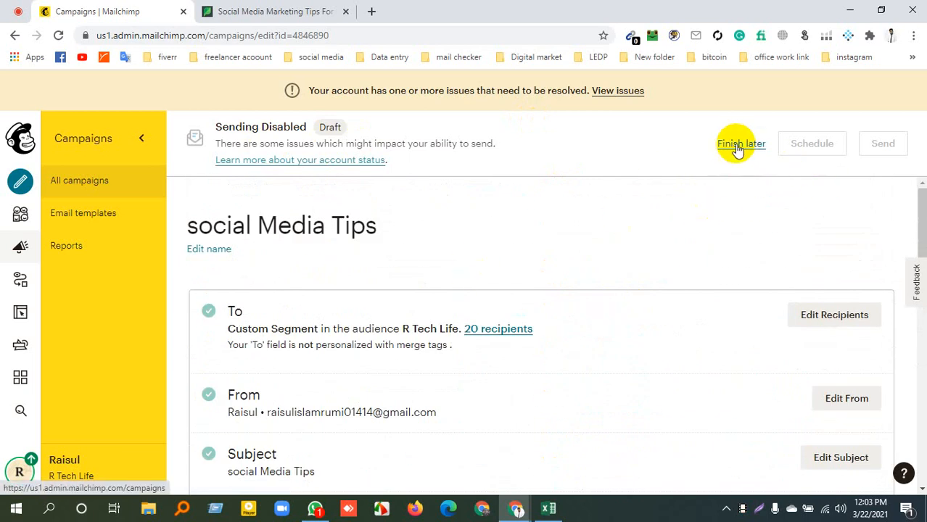
{"action": "scroll", "coordinate": [668, 244], "scroll_direction": "down", "scroll_amount": 2}
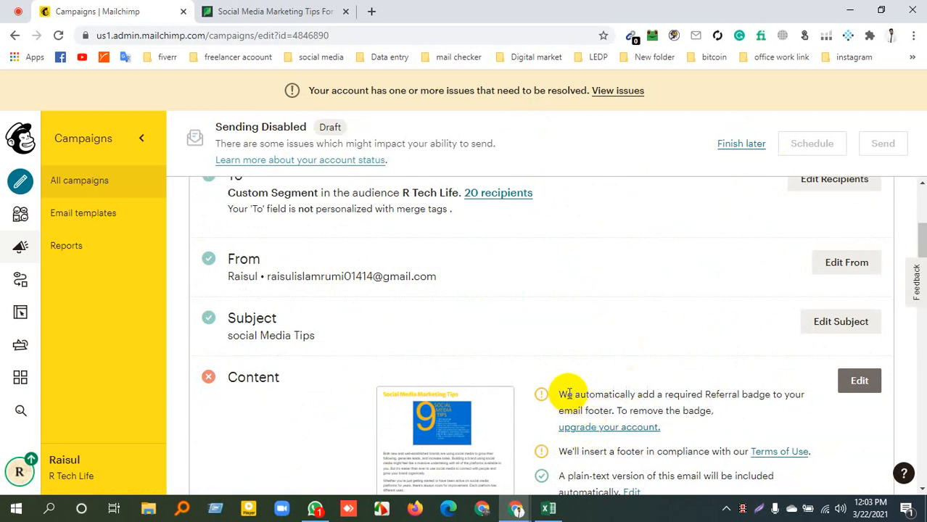
{"action": "left_click_drag", "start_coordinate": [558, 395], "coordinate": [748, 411]}
{"action": "scroll", "coordinate": [748, 410], "scroll_direction": "down", "scroll_amount": 3}
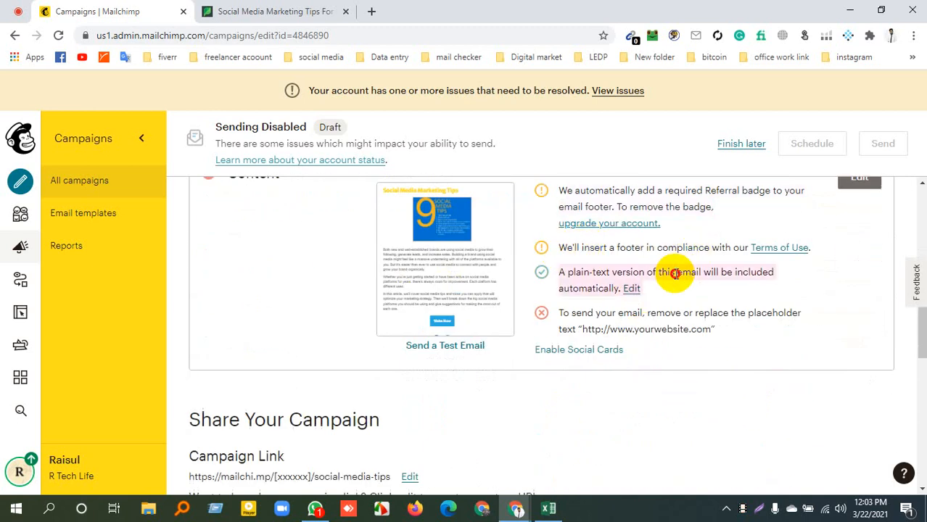
{"action": "scroll", "coordinate": [217, 298], "scroll_direction": "up", "scroll_amount": 6}
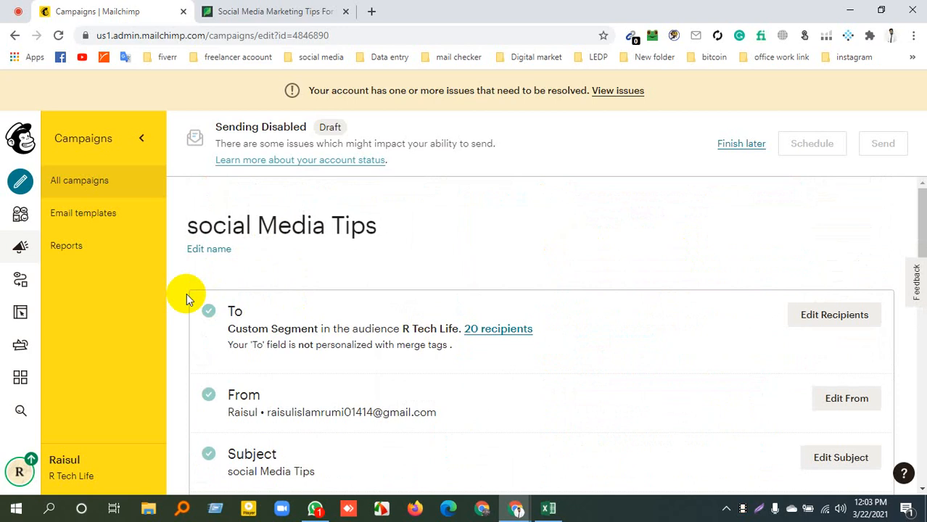
Switch to the Google Meet call to close its chat, return to Mailchimp, and close the Social Media Marketing Tips page
{"action": "left_click", "coordinate": [18, 9]}
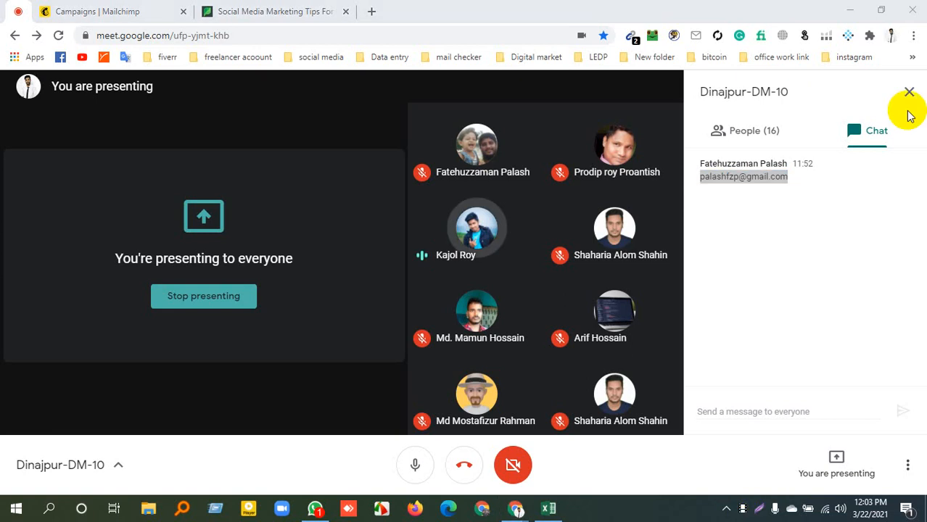
{"action": "left_click", "coordinate": [145, 9]}
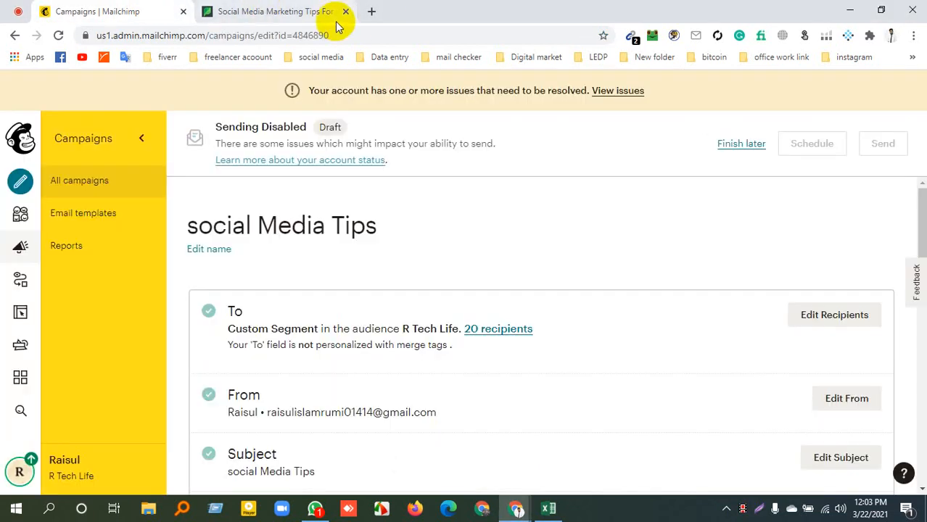
{"action": "left_click", "coordinate": [345, 11]}
{"action": "left_click_drag", "start_coordinate": [189, 222], "coordinate": [459, 212]}
{"action": "left_click", "coordinate": [521, 219]}
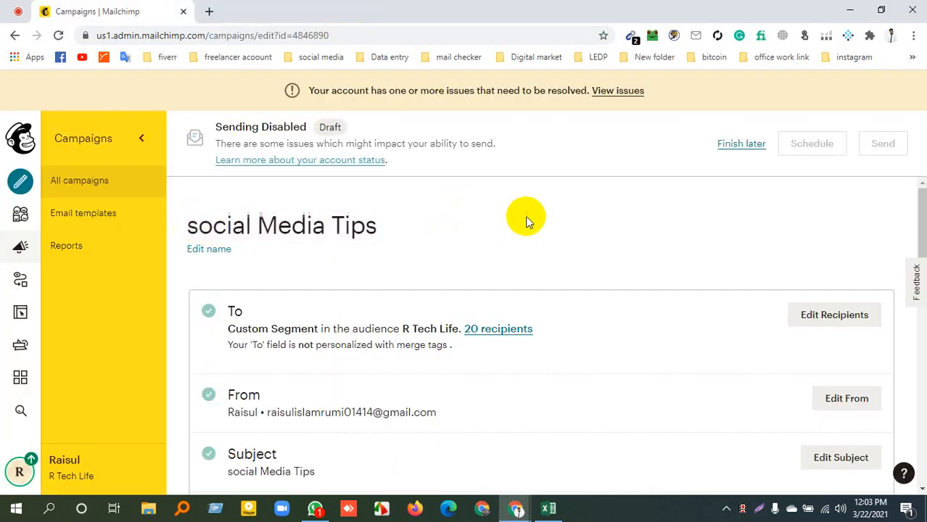
{"action": "left_click", "coordinate": [207, 13]}
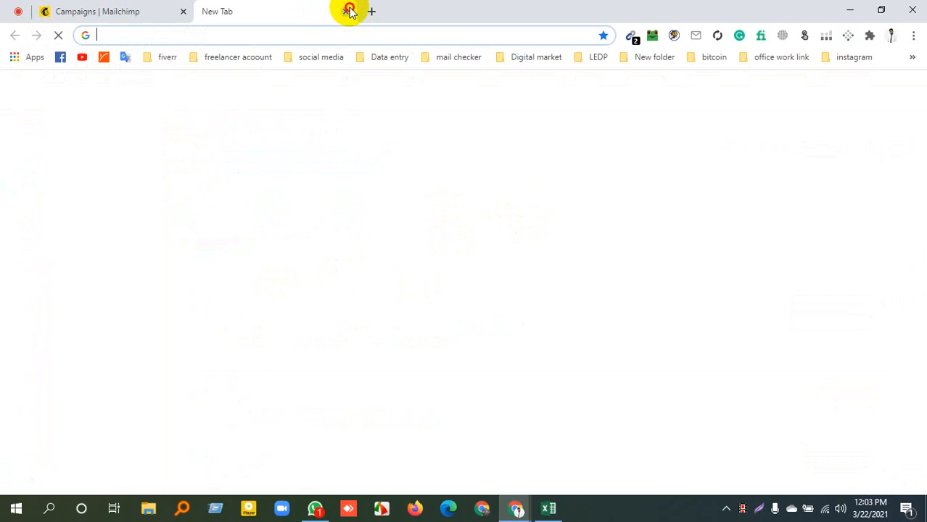
{"action": "left_click", "coordinate": [347, 11]}
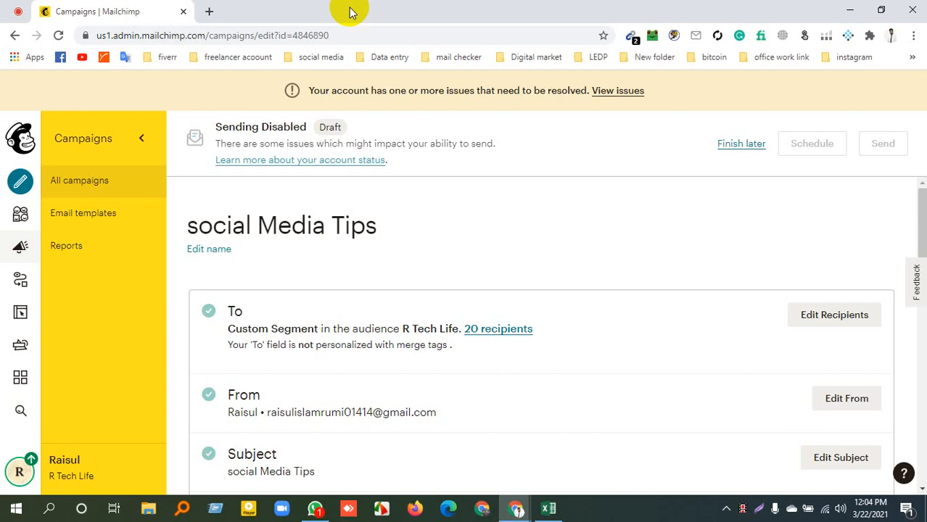
Switch to the Google Meet call and stop presenting the screen
{"action": "left_click", "coordinate": [6, 4]}
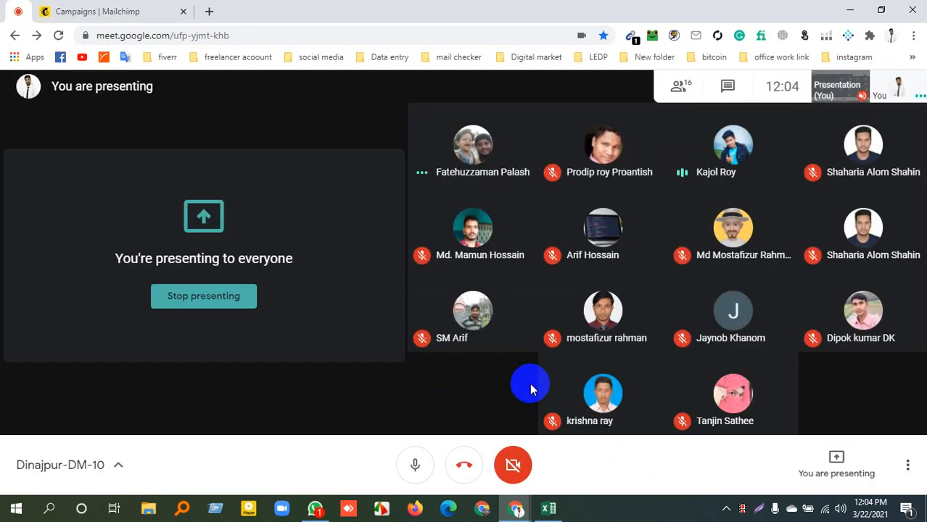
{"action": "left_click", "coordinate": [225, 301]}
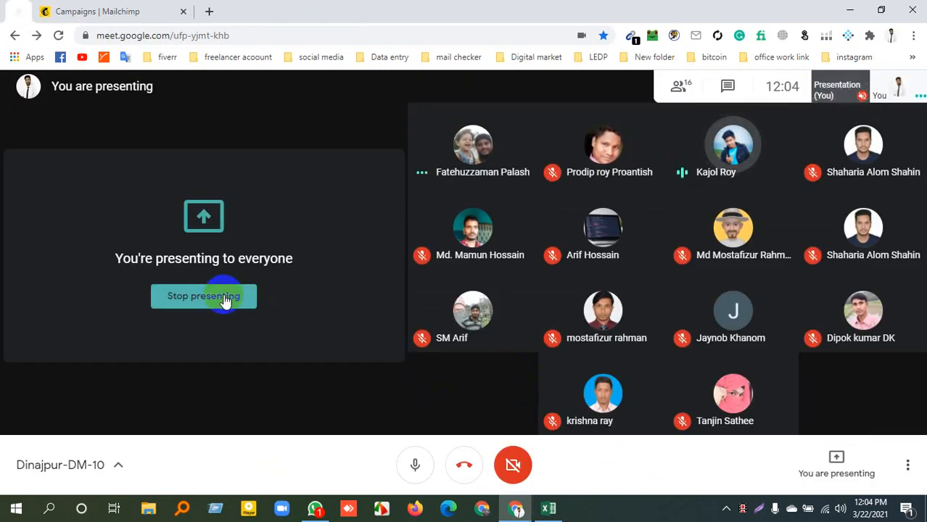